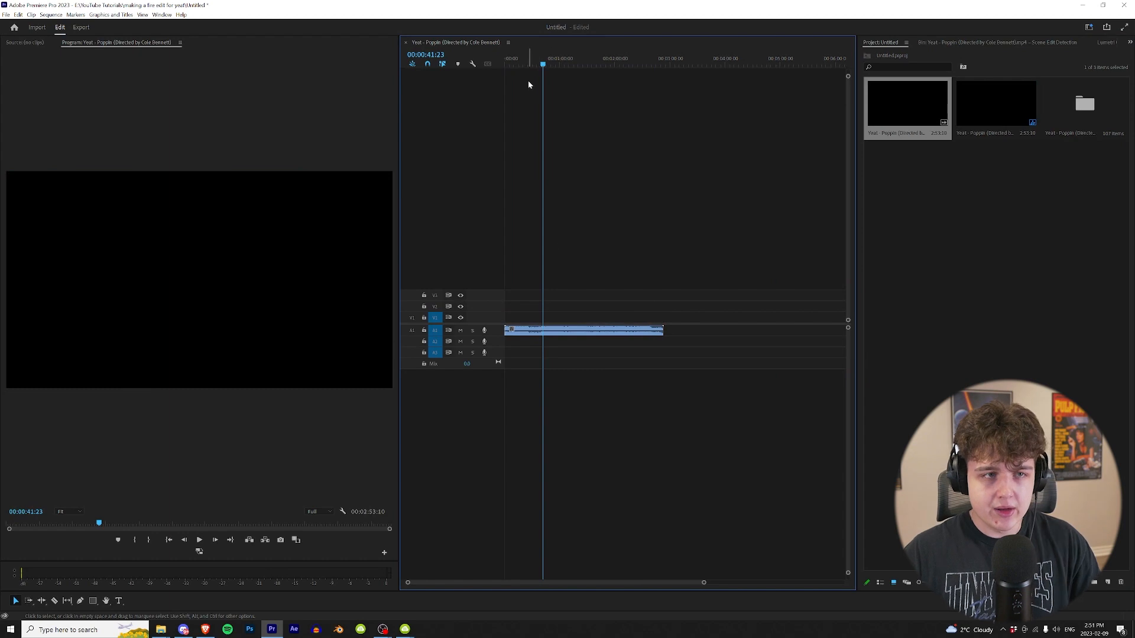
Enlarge the song's audio track and trim the quiet intro off the clip's start up to 00:00:00:20
{"action": "left_click", "coordinate": [503, 65]}
{"action": "left_click_drag", "start_coordinate": [704, 584], "coordinate": [636, 583]}
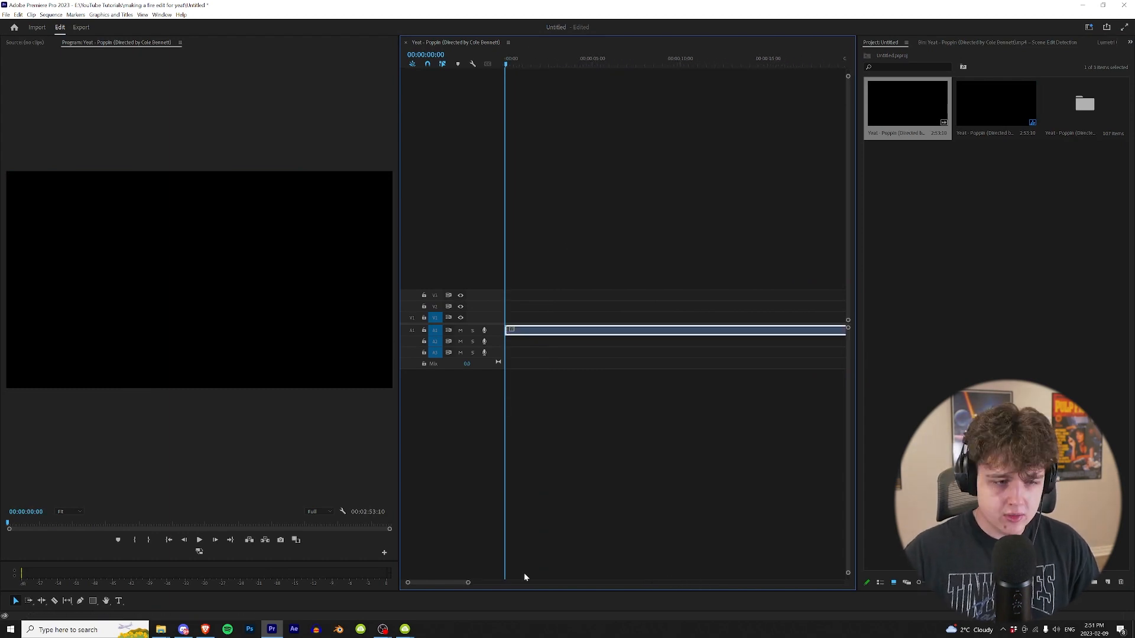
{"action": "left_click_drag", "start_coordinate": [474, 335], "coordinate": [475, 521]}
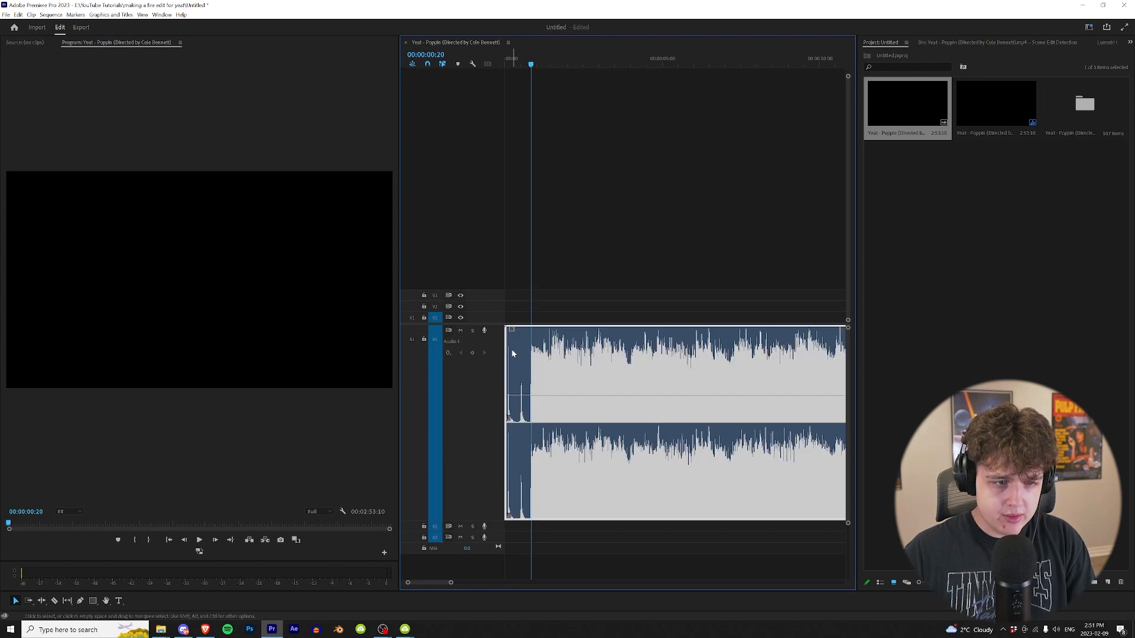
{"action": "left_click_drag", "start_coordinate": [507, 350], "coordinate": [531, 351]}
Split the song at about 7 seconds, delete everything after the cut, and move the kept part to the sequence start
{"action": "key", "text": "space"}
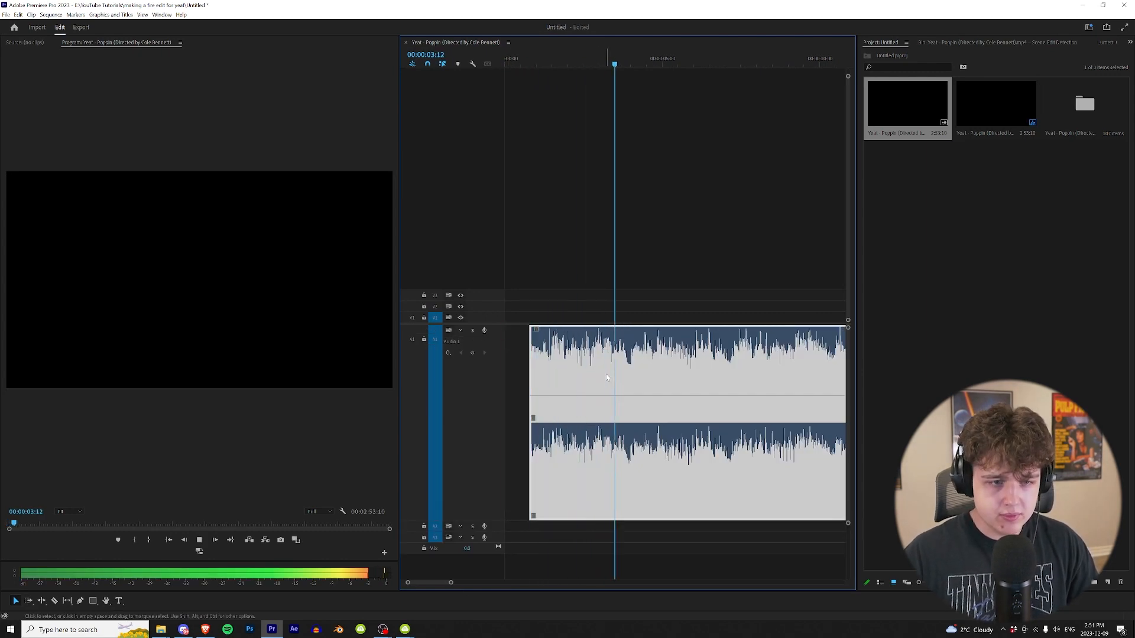
{"action": "scroll", "coordinate": [660, 408], "scroll_direction": "down", "scroll_amount": 4}
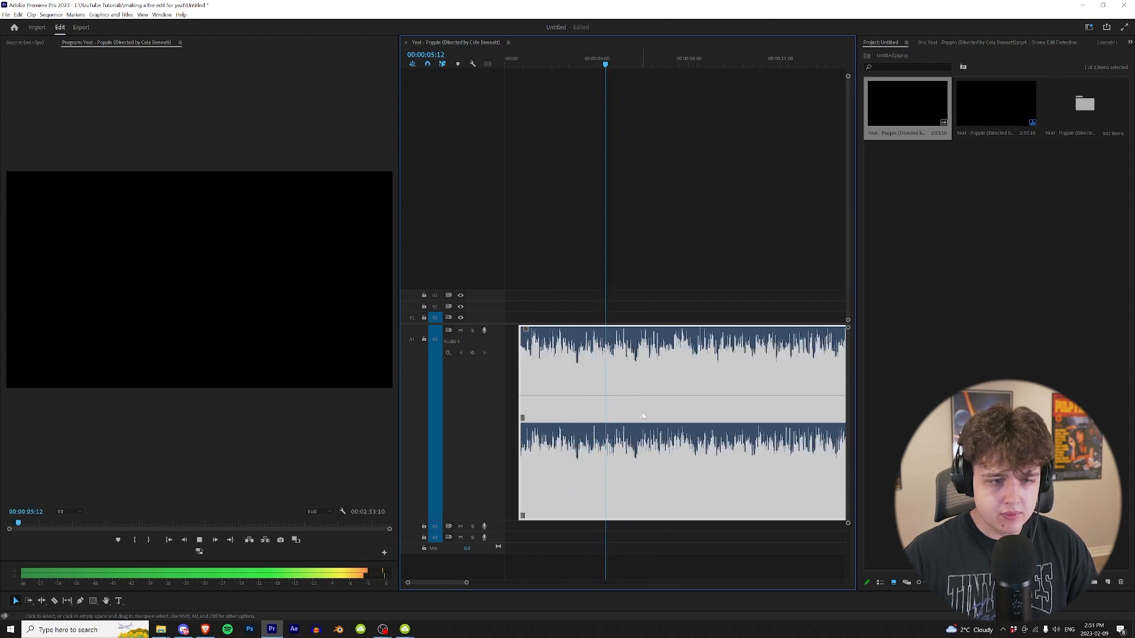
{"action": "key", "text": "space"}
{"action": "key", "text": "ctrl+k"}
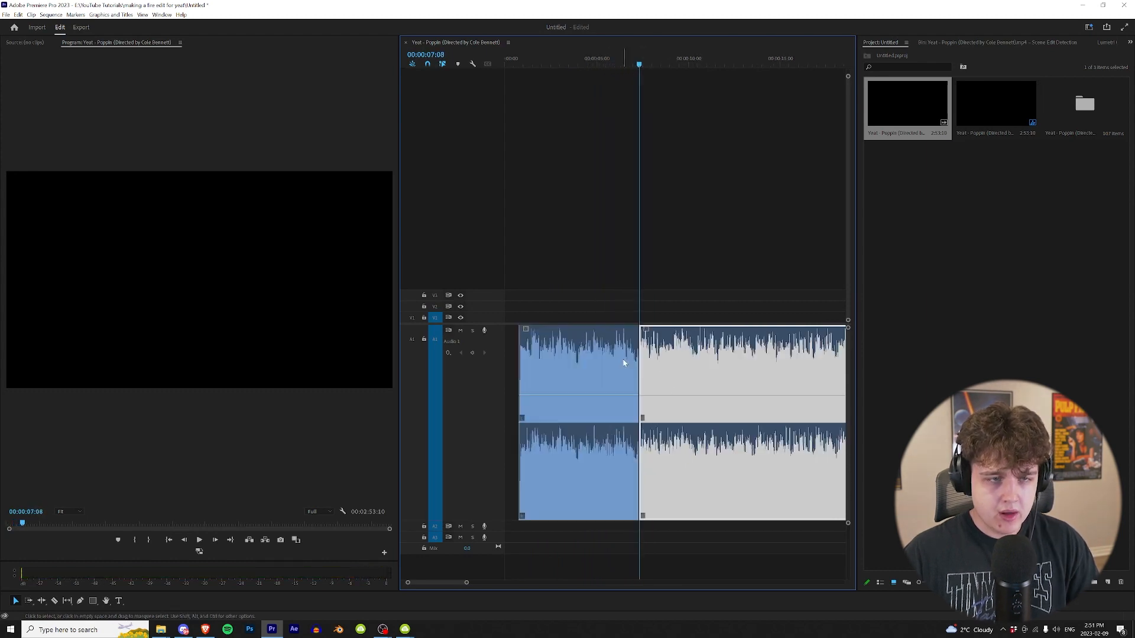
{"action": "key", "text": "Delete"}
{"action": "left_click_drag", "start_coordinate": [603, 357], "coordinate": [584, 354]}
{"action": "left_click_drag", "start_coordinate": [515, 63], "coordinate": [623, 63]}
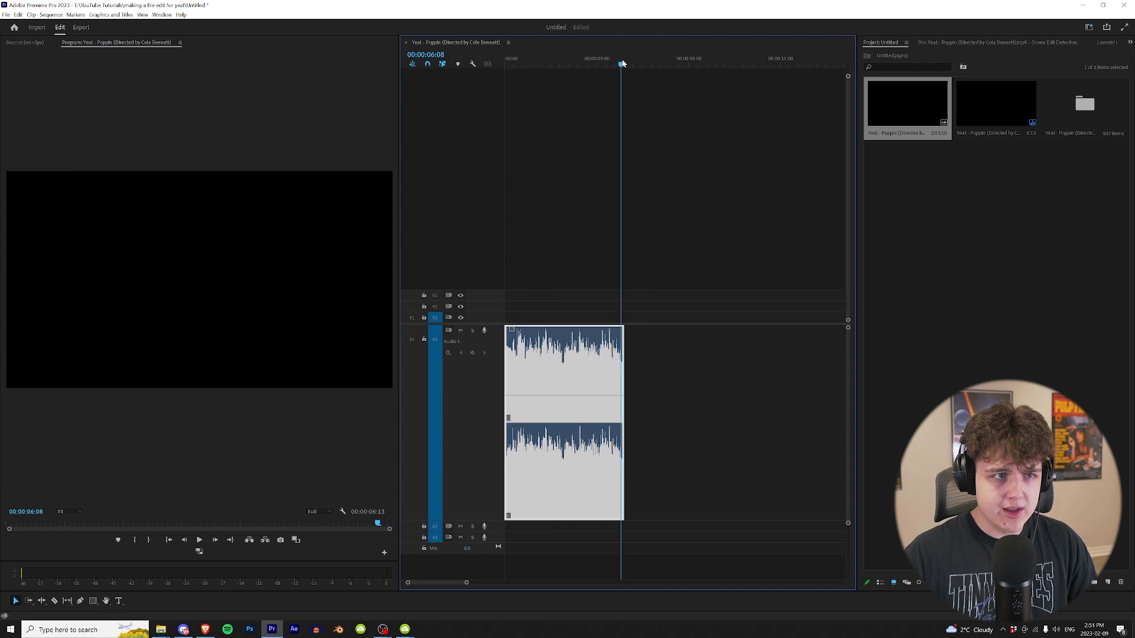
Open the scene edit detection bin and gather clips from it on V1, spaced out after the song segment
{"action": "double_click", "coordinate": [1076, 116]}
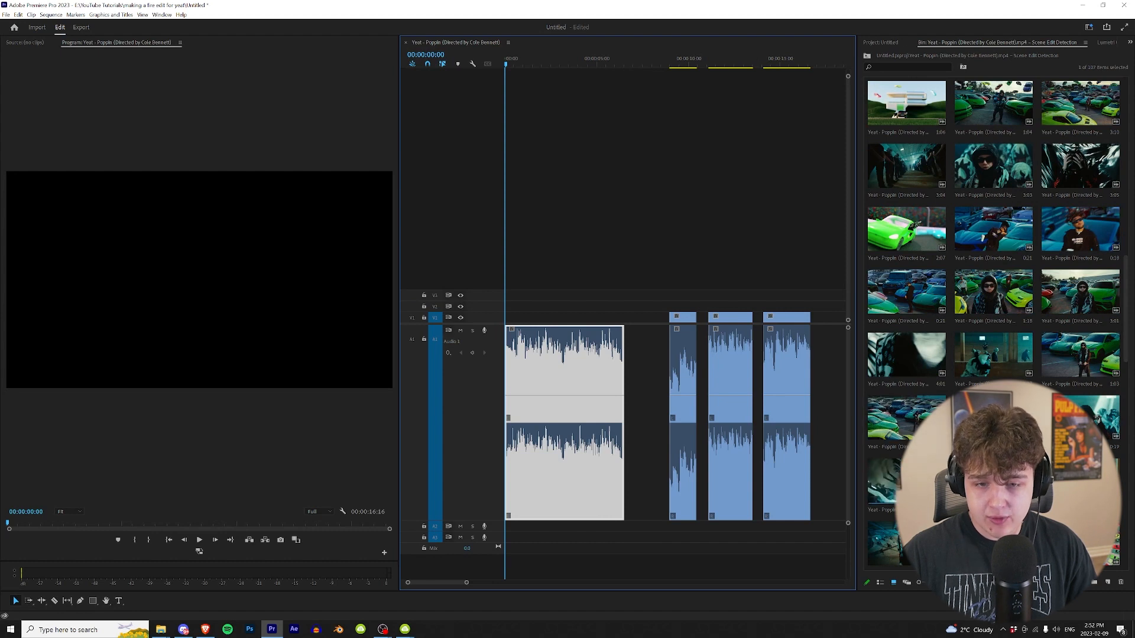
{"action": "left_click_drag", "start_coordinate": [901, 480], "coordinate": [818, 317]}
{"action": "scroll", "coordinate": [969, 236], "scroll_direction": "up", "scroll_amount": 10}
Add the green and yellow cars clip from the bin to V2, move it to the sequence start, and play it
{"action": "left_click_drag", "start_coordinate": [992, 105], "coordinate": [589, 294]}
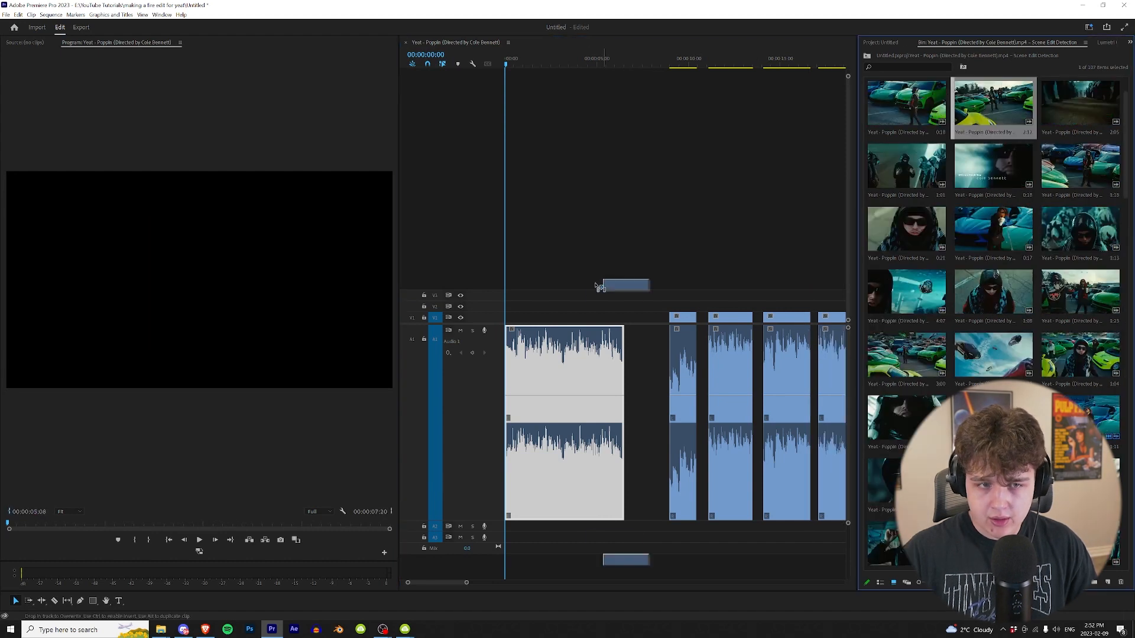
{"action": "mouse_move", "coordinate": [617, 60]}
{"action": "left_mouse_down"}
{"action": "mouse_move", "coordinate": [585, 60]}
{"action": "mouse_move", "coordinate": [603, 74]}
{"action": "left_mouse_up"}
{"action": "left_click_drag", "start_coordinate": [610, 295], "coordinate": [518, 308]}
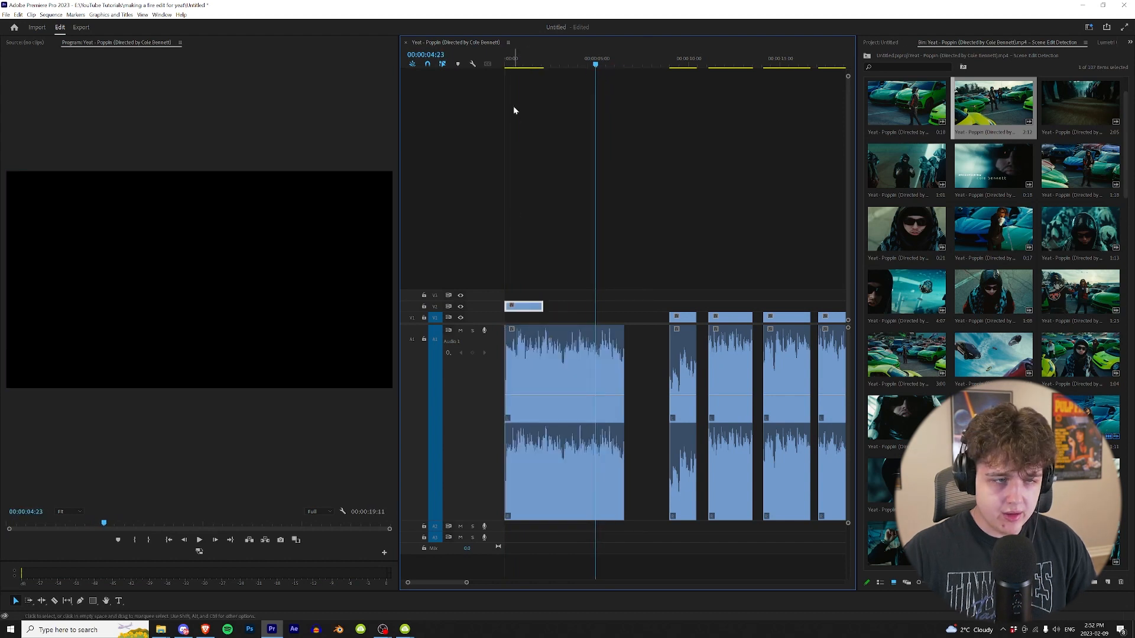
{"action": "left_click_drag", "start_coordinate": [512, 59], "coordinate": [504, 61]}
{"action": "key", "text": "space"}
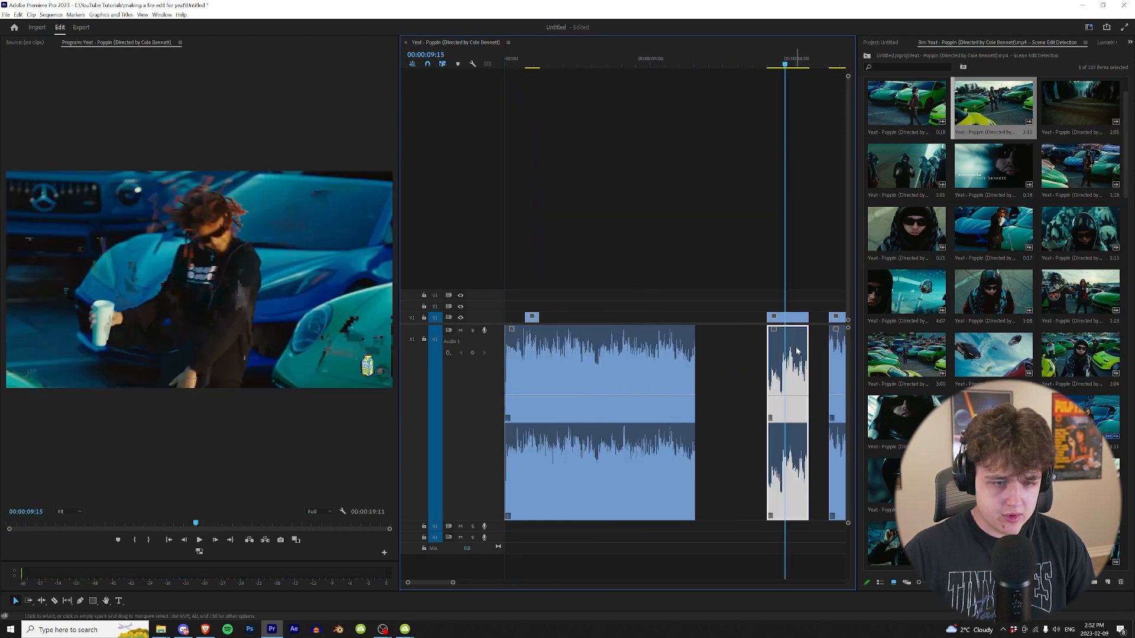
Delete the audio of the clip with the man holding a cup and position its video and the following clips over the song
{"action": "key", "text": "Delete"}
{"action": "left_click_drag", "start_coordinate": [790, 320], "coordinate": [564, 317]}
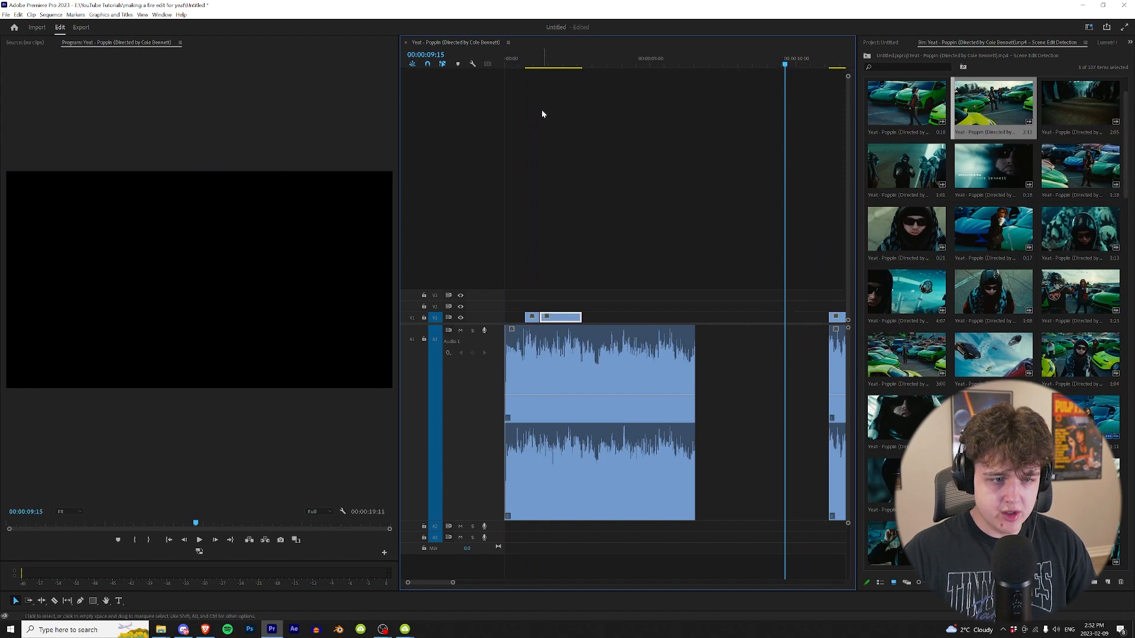
{"action": "left_click", "coordinate": [524, 63]}
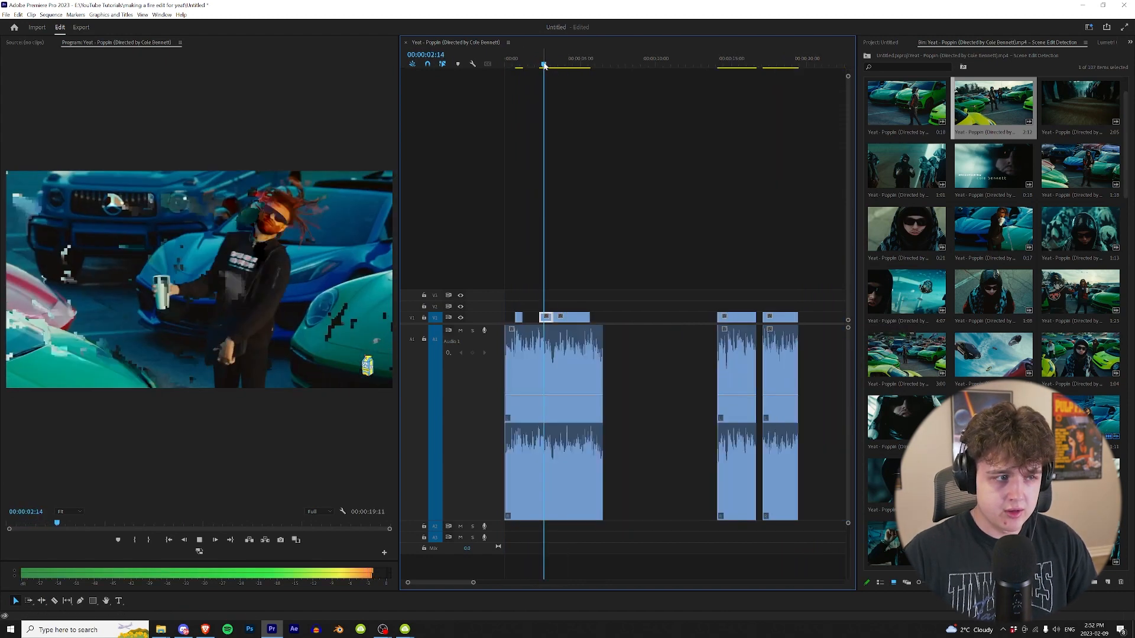
{"action": "left_click_drag", "start_coordinate": [567, 318], "coordinate": [571, 318]}
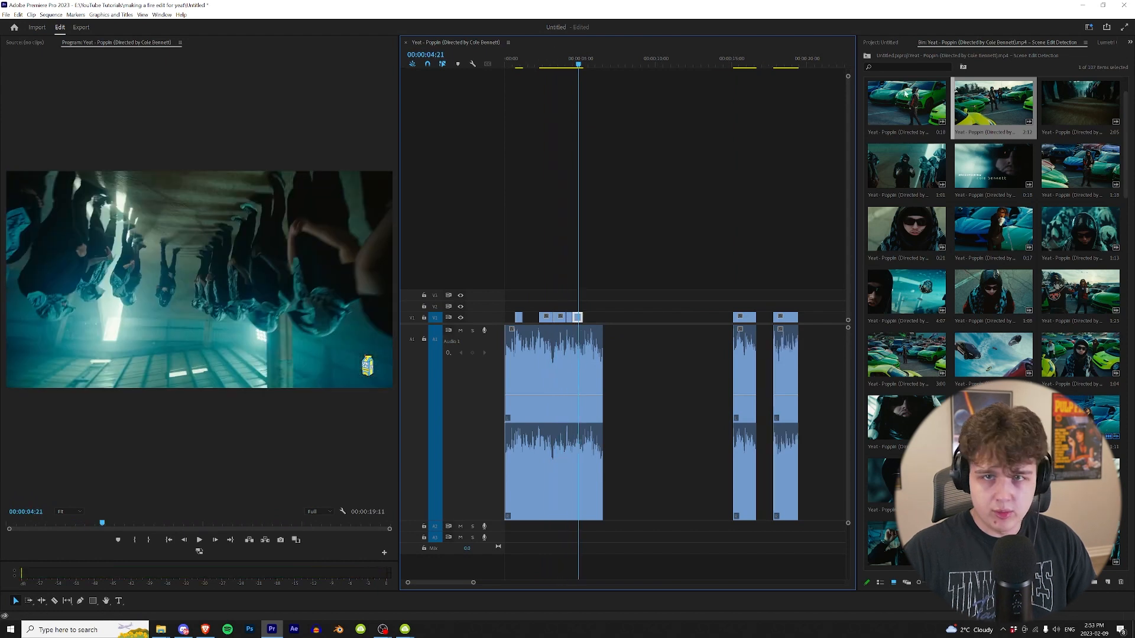
Rotate the upside-down crowd clip by about 180° in its Motion settings
{"action": "left_click", "coordinate": [1125, 43]}
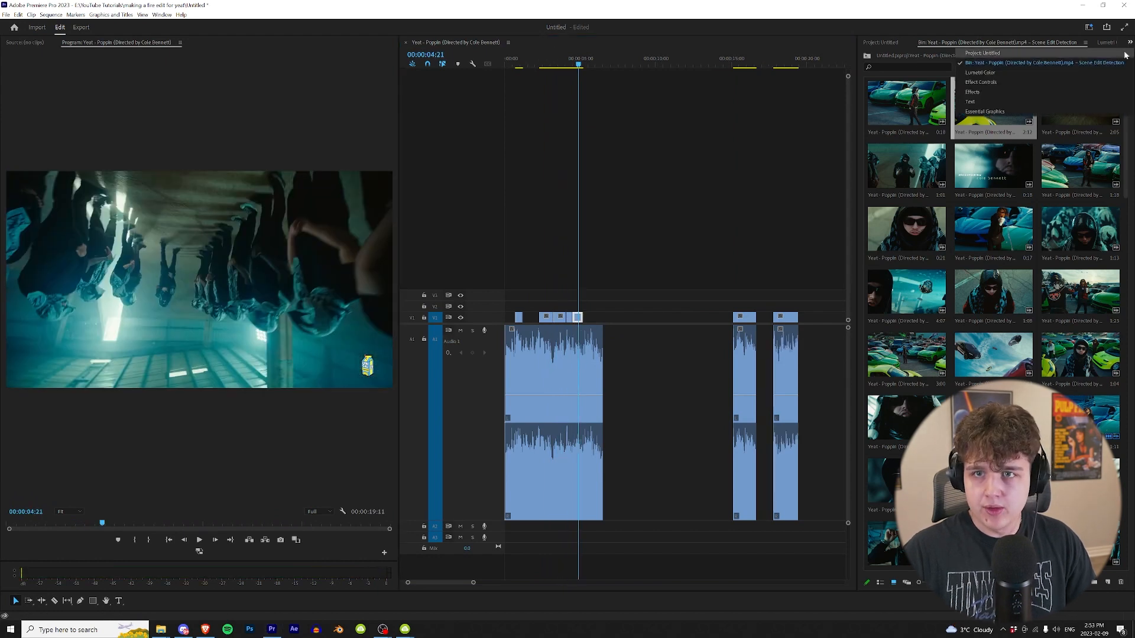
{"action": "left_click", "coordinate": [1066, 80]}
{"action": "left_click_drag", "start_coordinate": [948, 124], "coordinate": [1055, 124]}
{"action": "left_click", "coordinate": [201, 393]}
{"action": "left_click", "coordinate": [884, 78]}
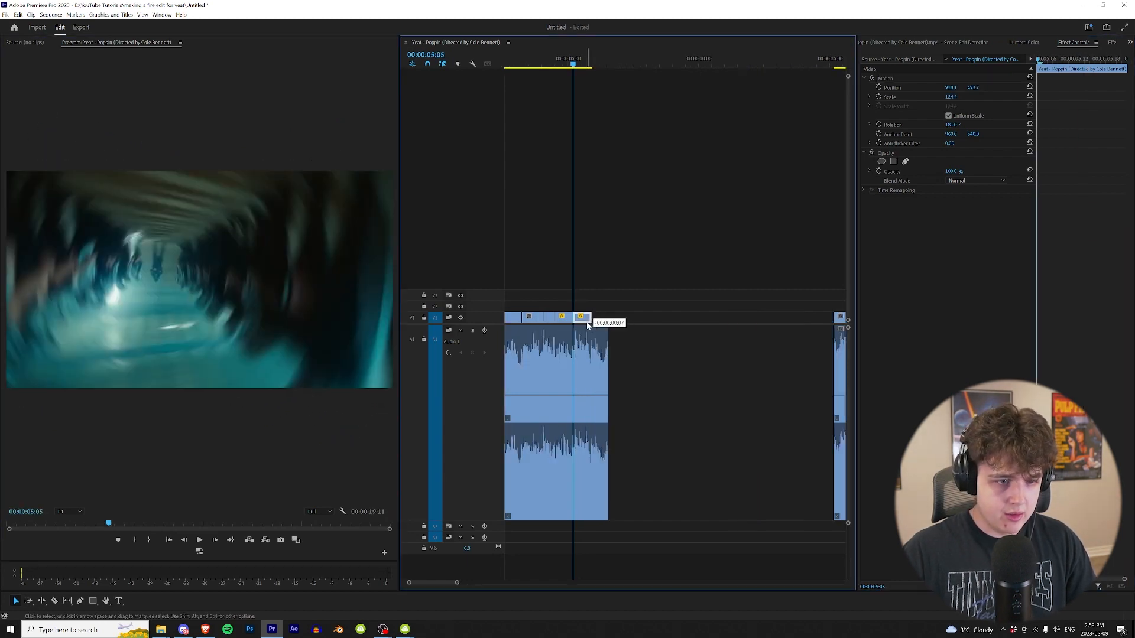
Apply Reverse Speed to the last crowd clip through its Speed/Duration settings
{"action": "right_click", "coordinate": [587, 320]}
{"action": "left_click", "coordinate": [619, 460]}
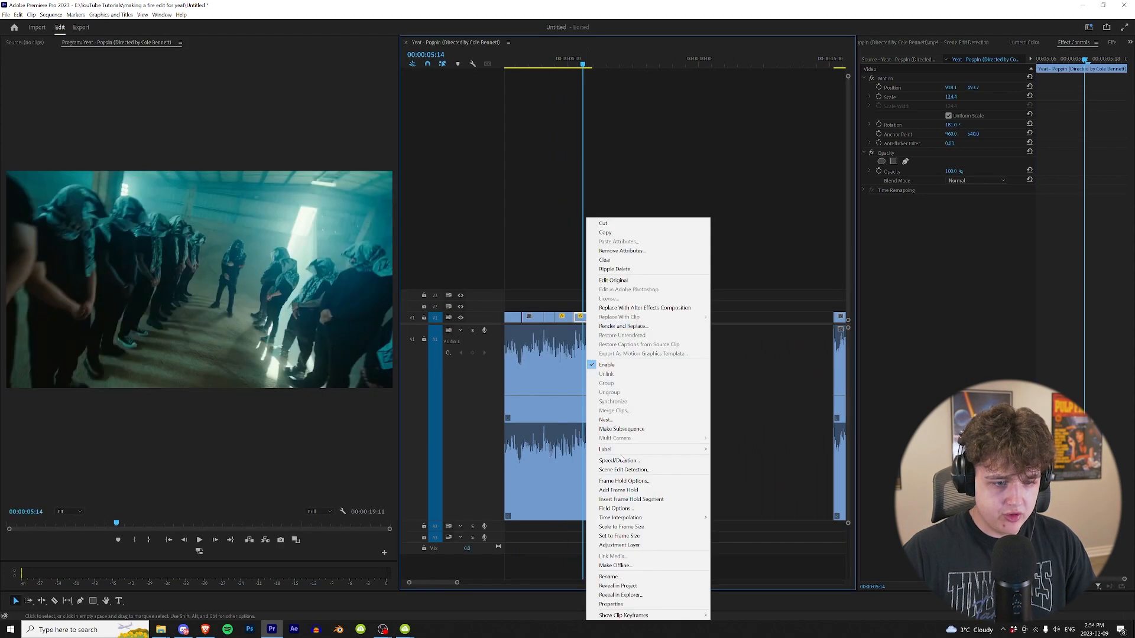
{"action": "left_click", "coordinate": [620, 460]}
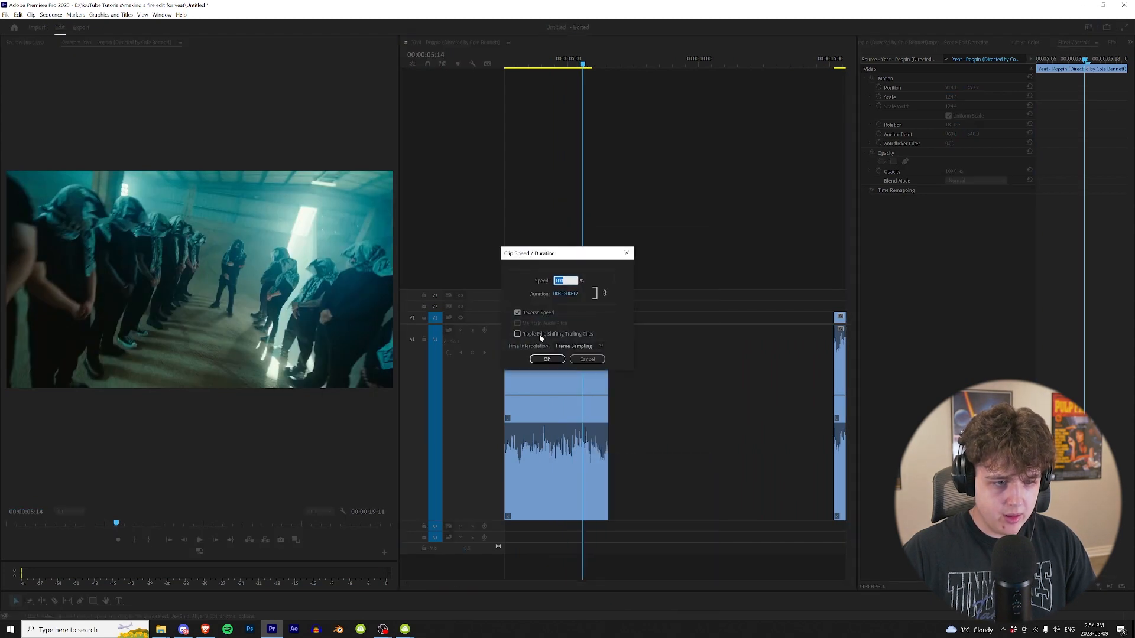
{"action": "key", "text": "Return"}
Split the reversed crowd clip at 00:00:05:11 and set the second piece's speed to 100%
{"action": "left_click_drag", "start_coordinate": [575, 65], "coordinate": [582, 82]}
{"action": "key", "text": "ctrl+k"}
{"action": "right_click", "coordinate": [581, 318]}
{"action": "left_click", "coordinate": [633, 460]}
{"action": "type", "text": "100"}
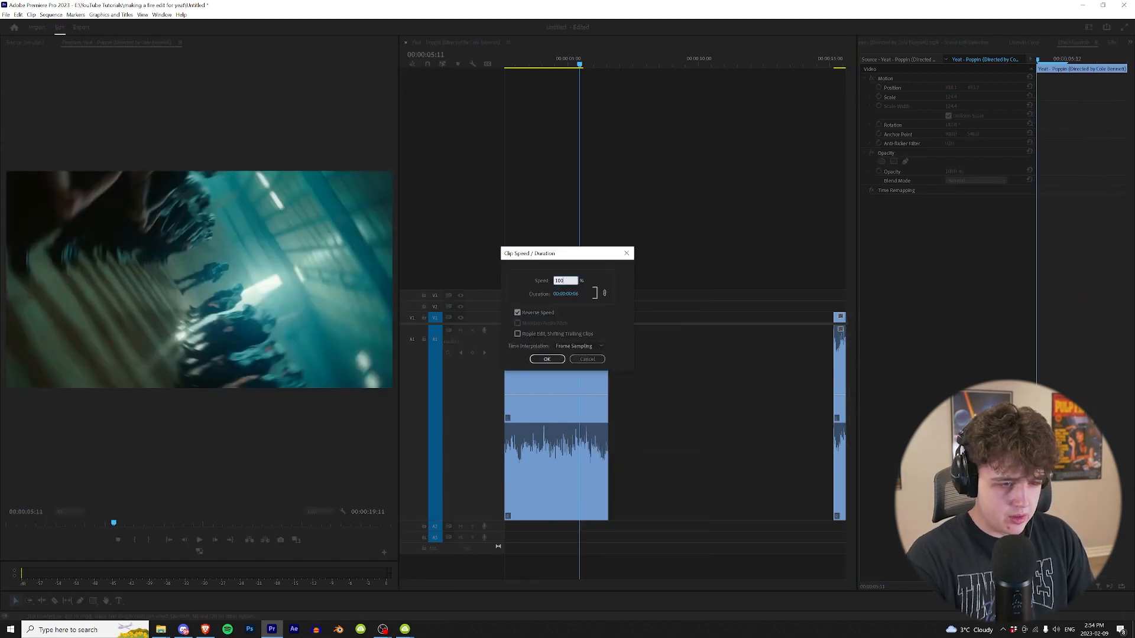
{"action": "key", "text": "Return"}
Play back the assembled clips from the beginning to check the cuts against the music
{"action": "key", "text": "space"}
{"action": "left_click", "coordinate": [565, 55]}
{"action": "key", "text": "space"}
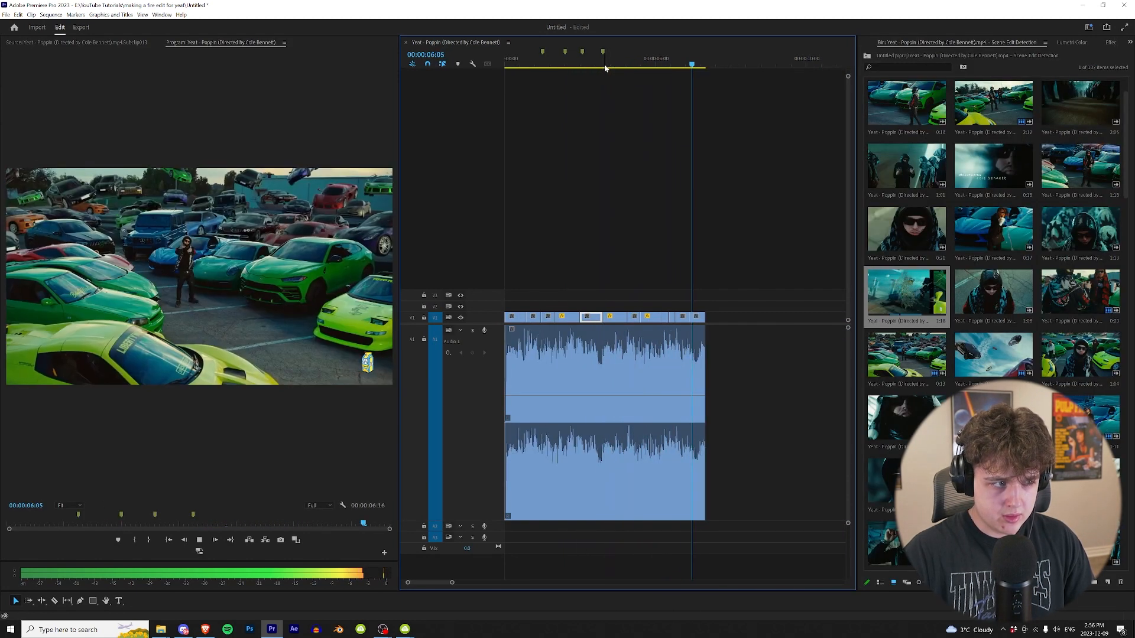
{"action": "key", "text": "Home"}
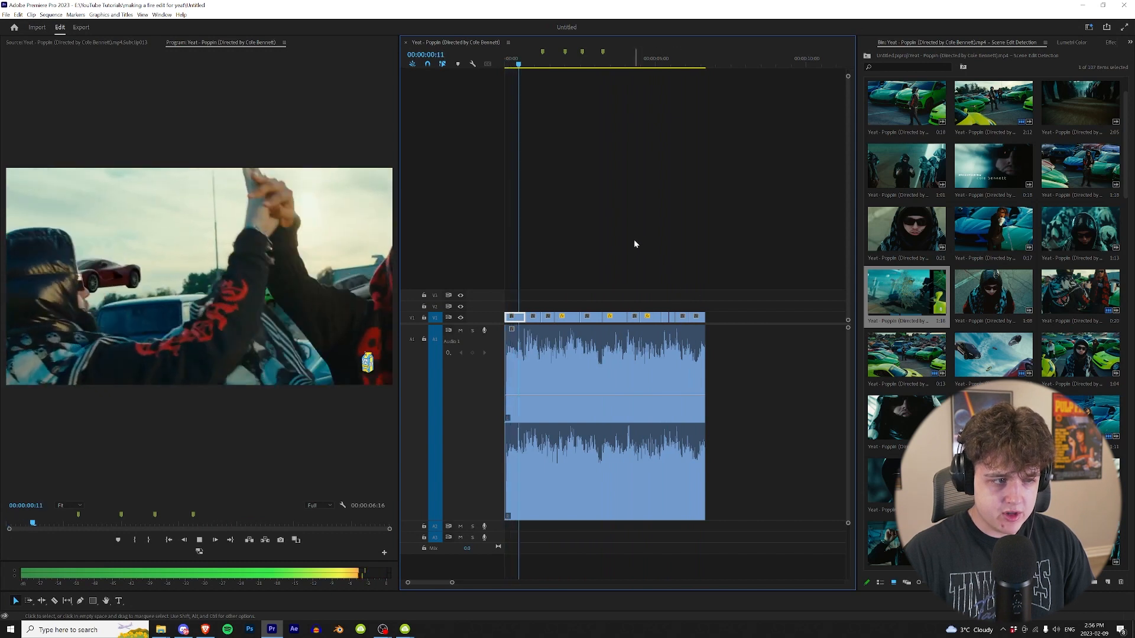
{"action": "key", "text": "space"}
{"action": "left_click_drag", "start_coordinate": [524, 59], "coordinate": [491, 63]}
{"action": "key", "text": "space"}
{"action": "key", "text": "space"}
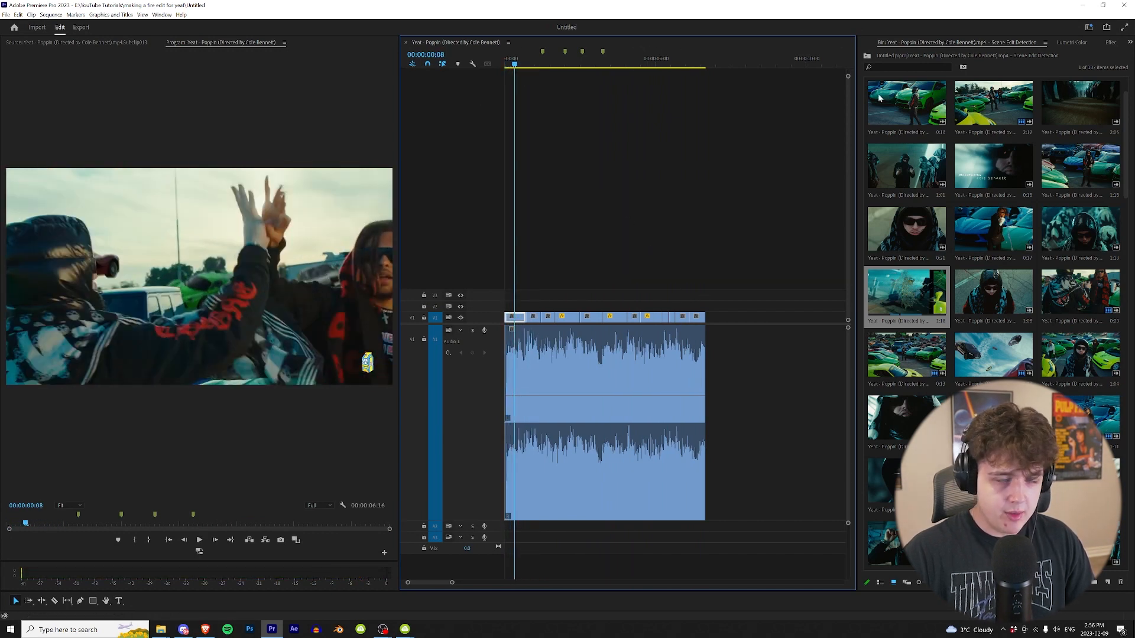
{"action": "left_click", "coordinate": [1130, 42]}
{"action": "left_click", "coordinate": [1129, 43]}
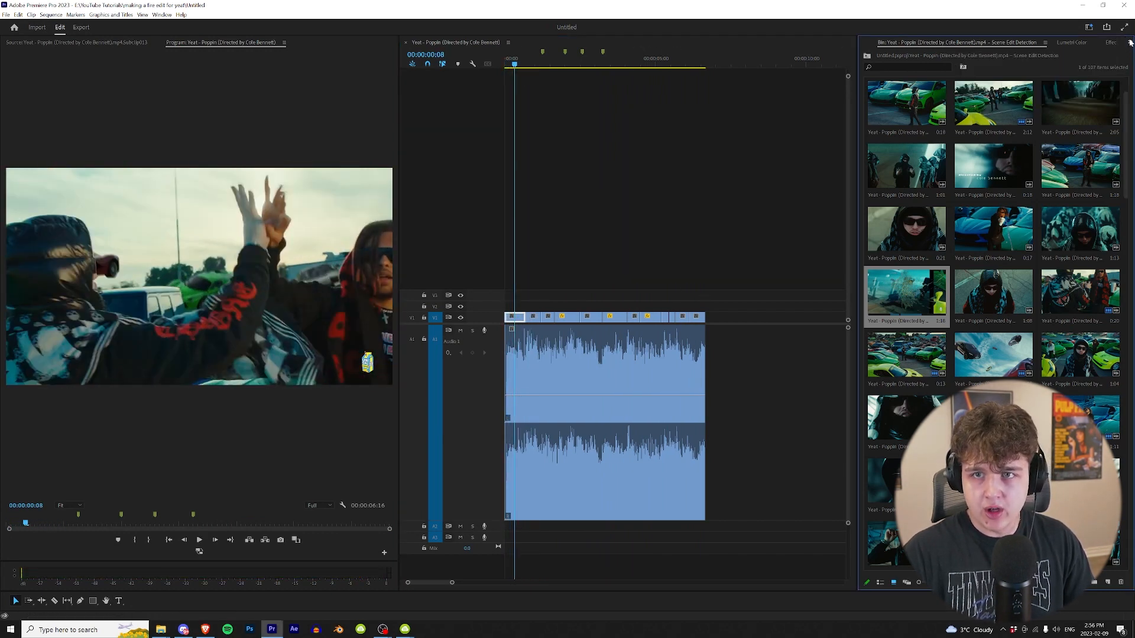
{"action": "left_click", "coordinate": [1130, 42]}
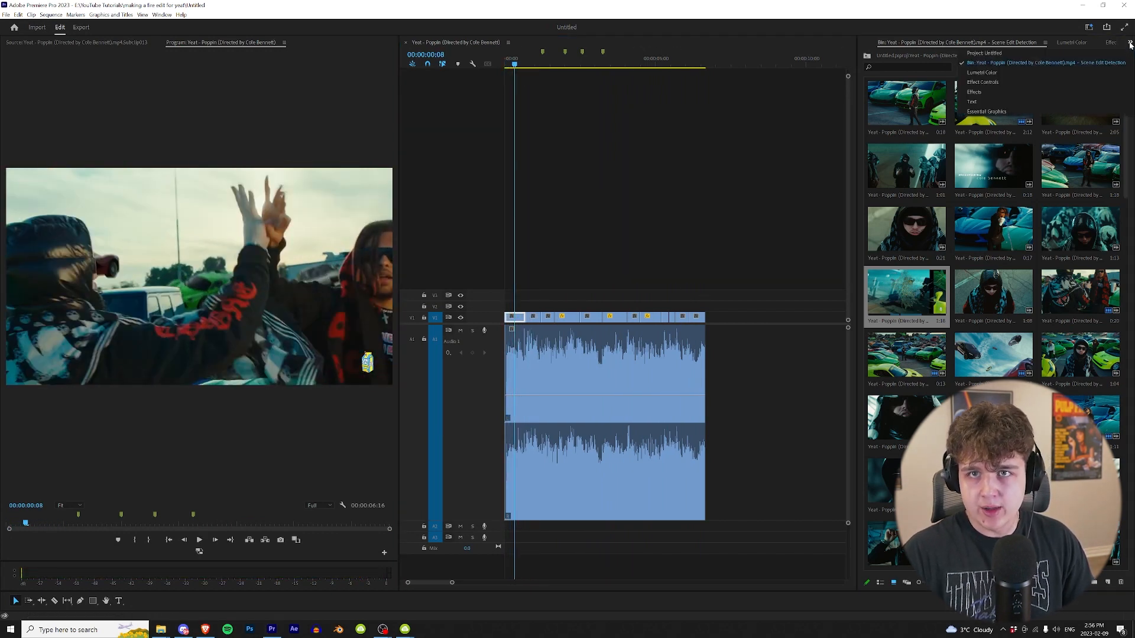
{"action": "left_click", "coordinate": [704, 214]}
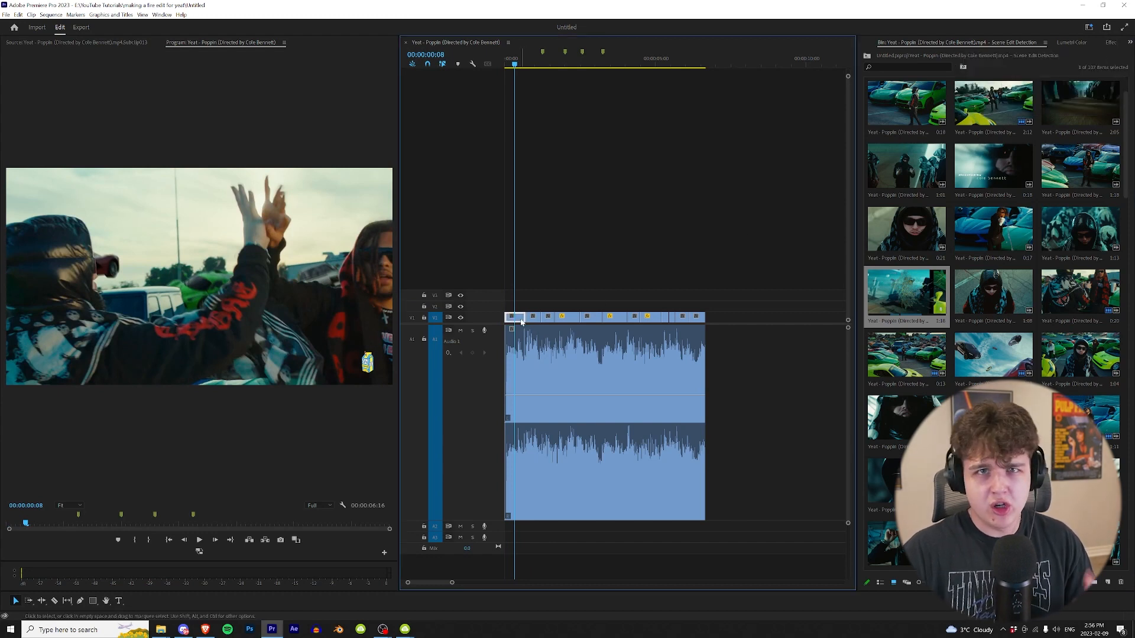
Flatten the first clip with Lumetri Color: saturation 30, contrast -100, and shadows raised to about 62
{"action": "left_click", "coordinate": [1071, 43]}
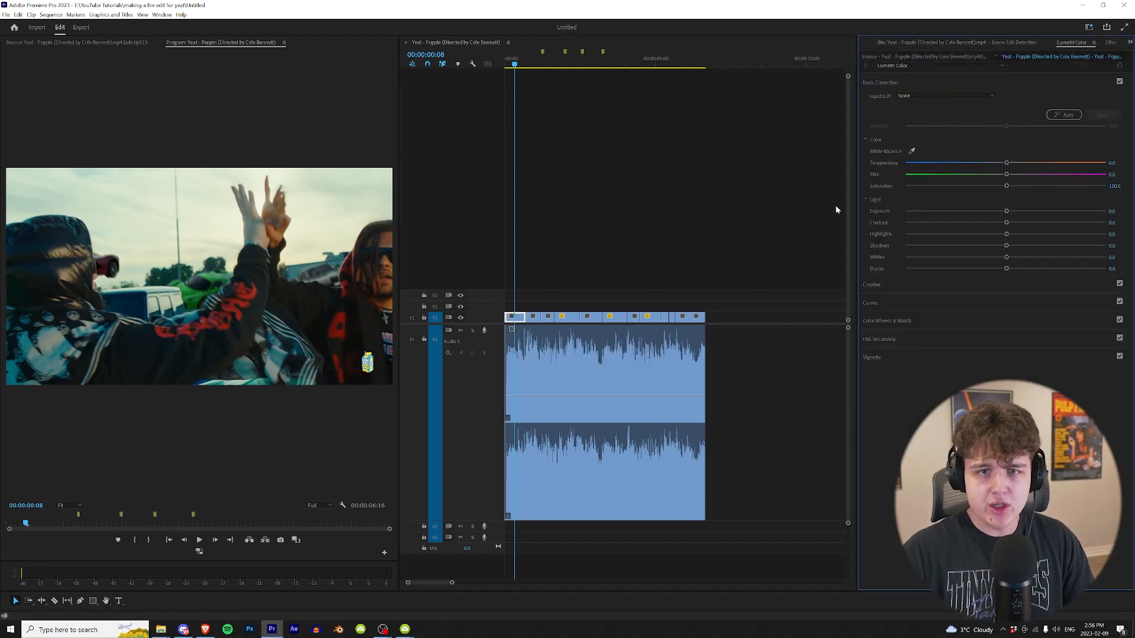
{"action": "left_click_drag", "start_coordinate": [953, 222], "coordinate": [694, 239]}
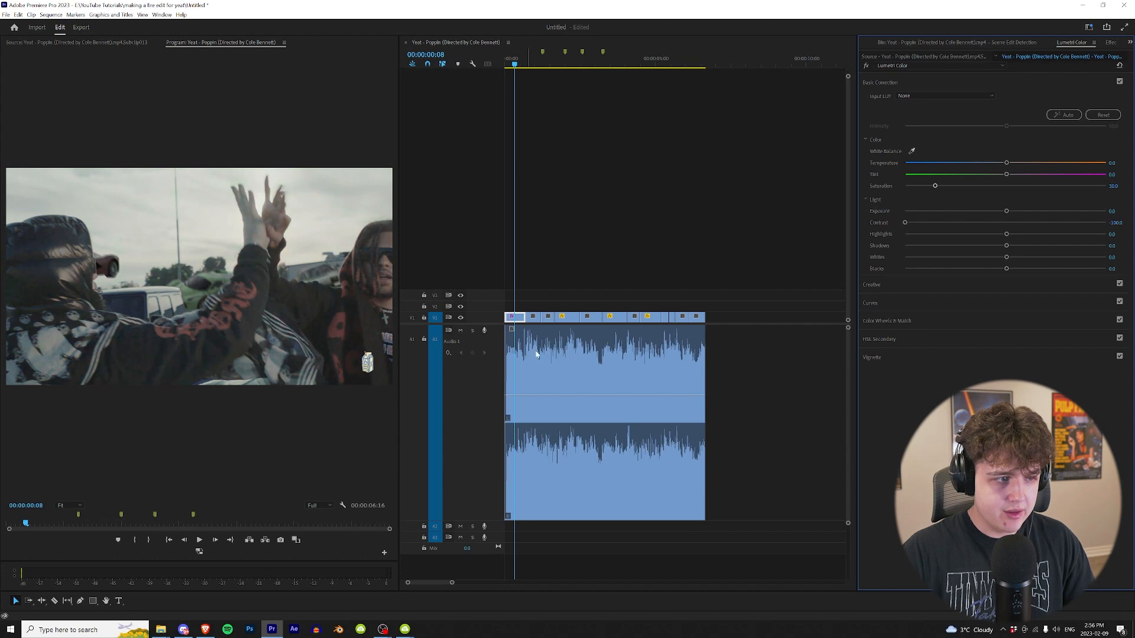
{"action": "left_click_drag", "start_coordinate": [1006, 247], "coordinate": [1038, 247]}
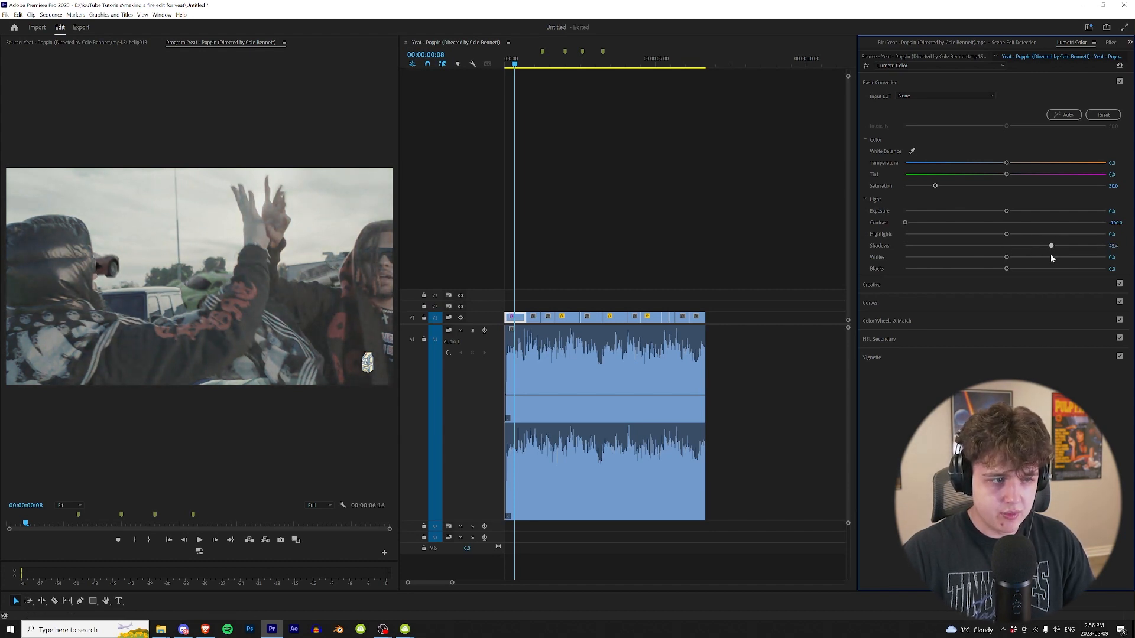
{"action": "left_click_drag", "start_coordinate": [1065, 257], "coordinate": [1067, 257]}
Copy the first clip's Lumetri Color effect to all the other video clips with Paste Attributes and scrub through the result
{"action": "left_click", "coordinate": [516, 322]}
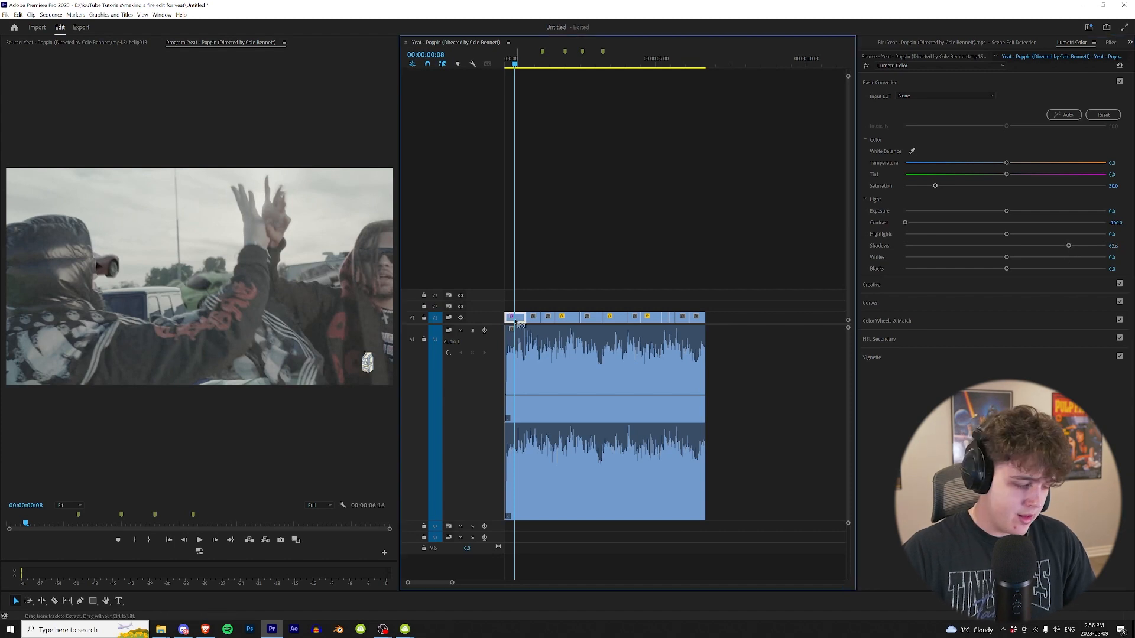
{"action": "left_click_drag", "start_coordinate": [737, 294], "coordinate": [507, 319]}
{"action": "key", "text": "ctrl+alt+v"}
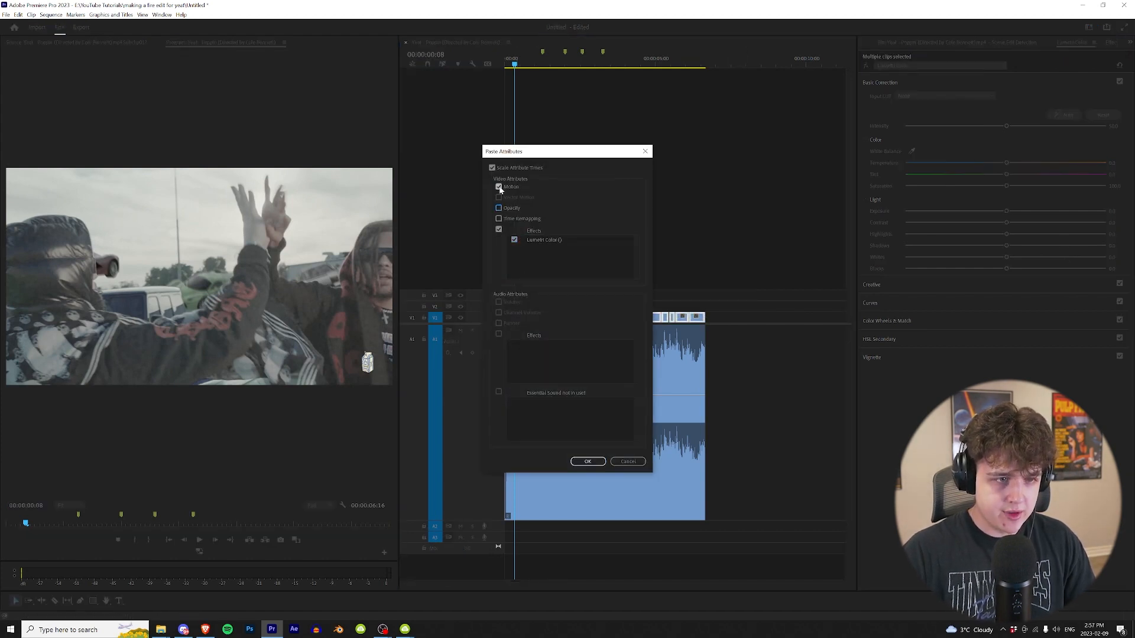
{"action": "key", "text": "Return"}
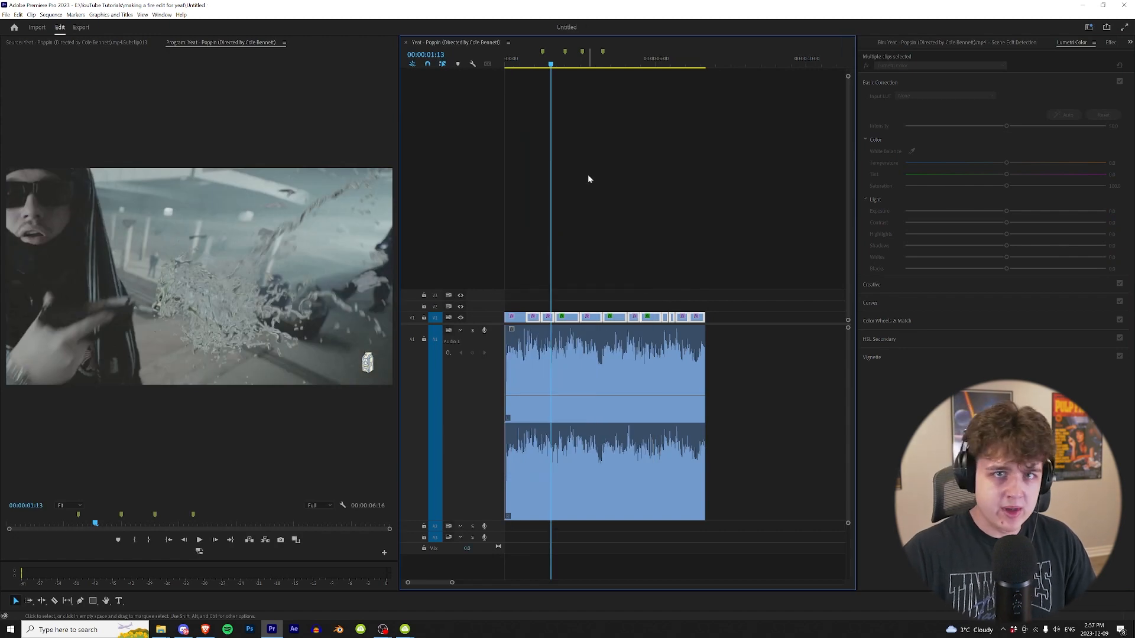
{"action": "left_click_drag", "start_coordinate": [552, 65], "coordinate": [583, 70]}
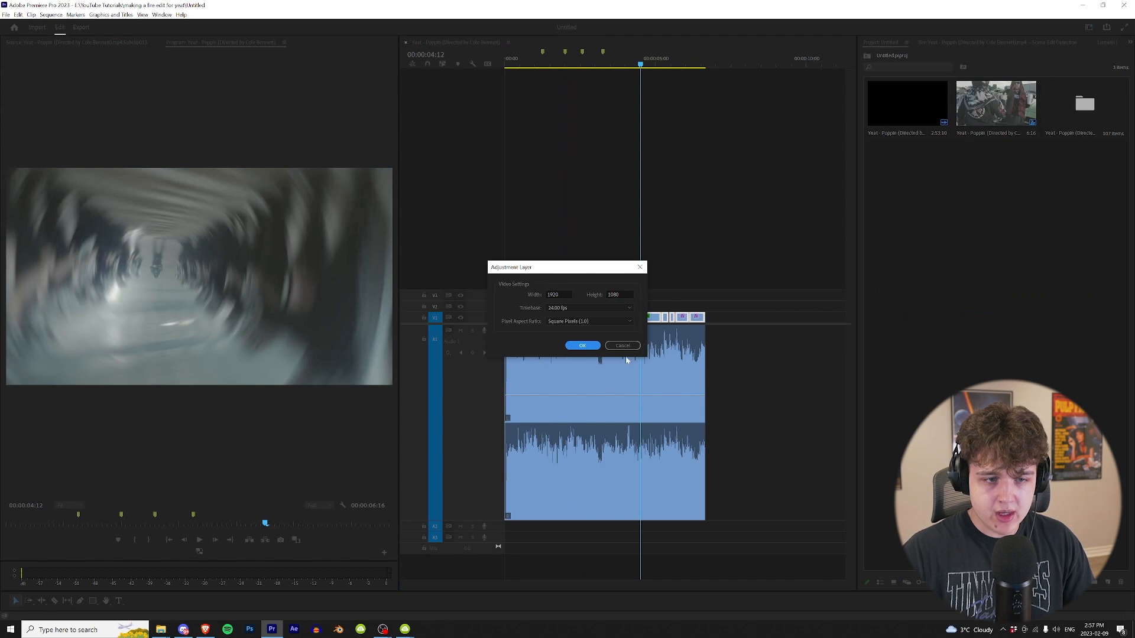
Create a 1920 x 1080 adjustment layer, place it above the clips on V2, and extend it to the sequence end
{"action": "left_click", "coordinate": [576, 348]}
{"action": "left_click_drag", "start_coordinate": [917, 168], "coordinate": [509, 306]}
{"action": "left_click_drag", "start_coordinate": [515, 307], "coordinate": [712, 296]}
{"action": "left_click", "coordinate": [538, 63]}
{"action": "left_click", "coordinate": [1130, 42]}
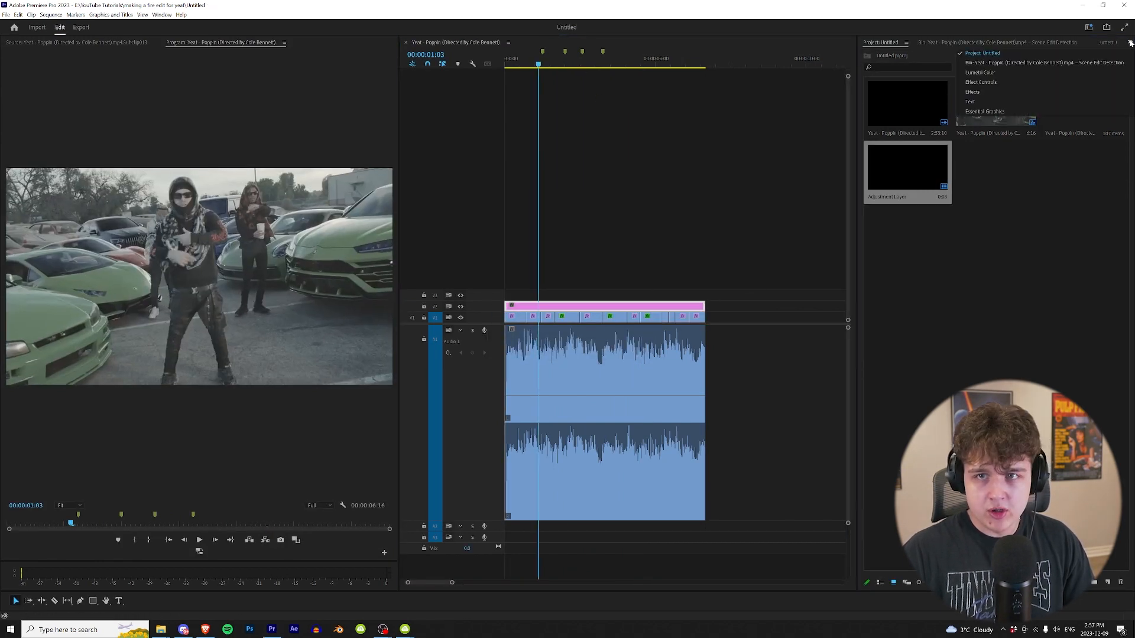
{"action": "left_click", "coordinate": [1037, 72]}
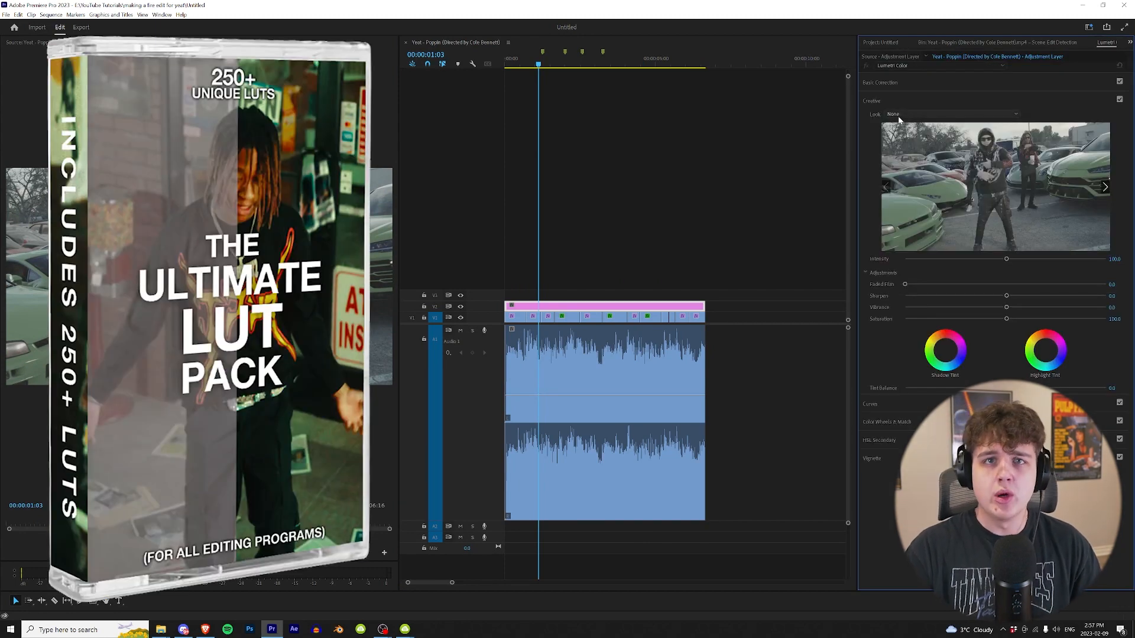
{"action": "left_click", "coordinate": [898, 116]}
{"action": "left_click", "coordinate": [903, 142]}
{"action": "left_click_drag", "start_coordinate": [1122, 100], "coordinate": [1121, 491]}
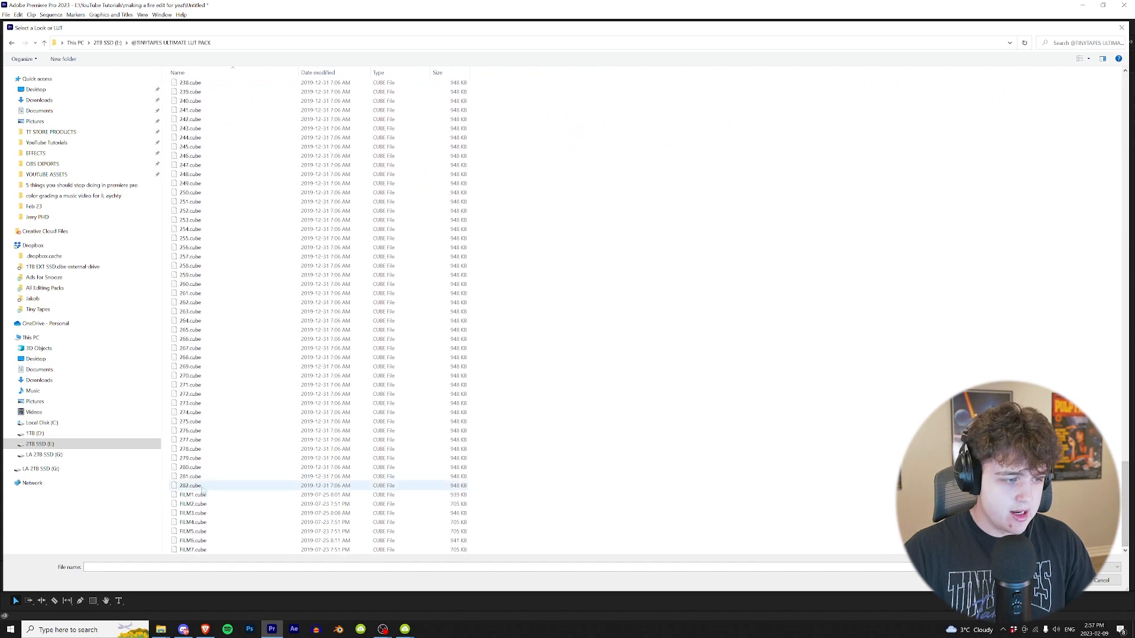
{"action": "scroll", "coordinate": [284, 296], "scroll_direction": "up", "scroll_amount": 13}
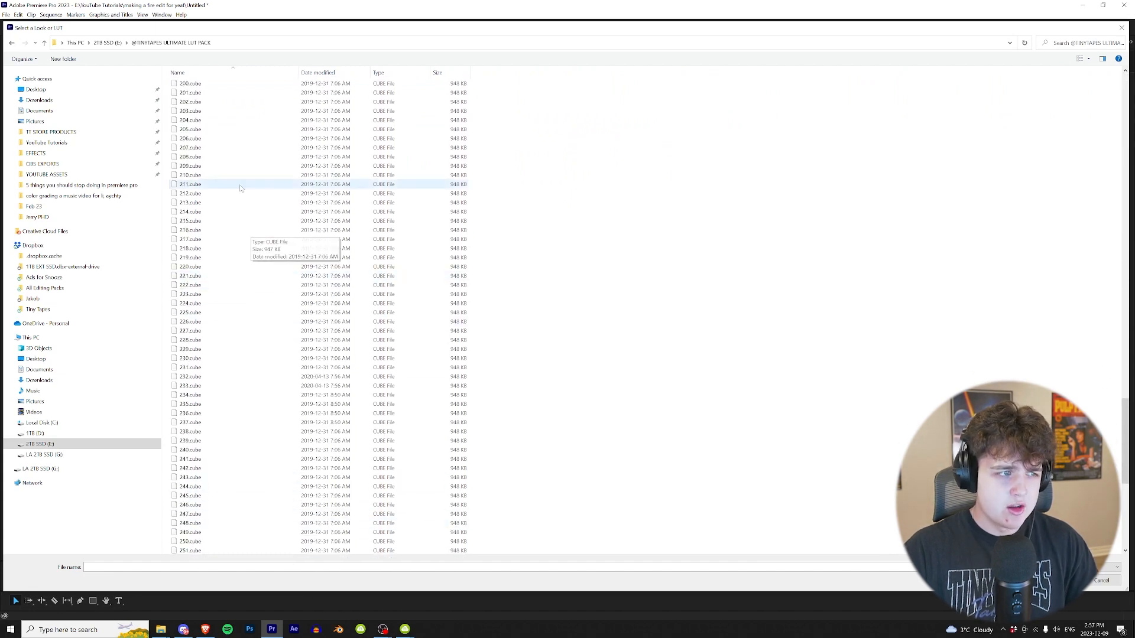
{"action": "double_click", "coordinate": [232, 175]}
Grade the adjustment layer: temperature about 10.6, tint -25, contrast 44.9, highlights 36, shadows -16, whites 14.5, blacks -34; play it back and save the project
{"action": "left_click_drag", "start_coordinate": [548, 82], "coordinate": [572, 90]}
{"action": "left_click", "coordinate": [880, 83]}
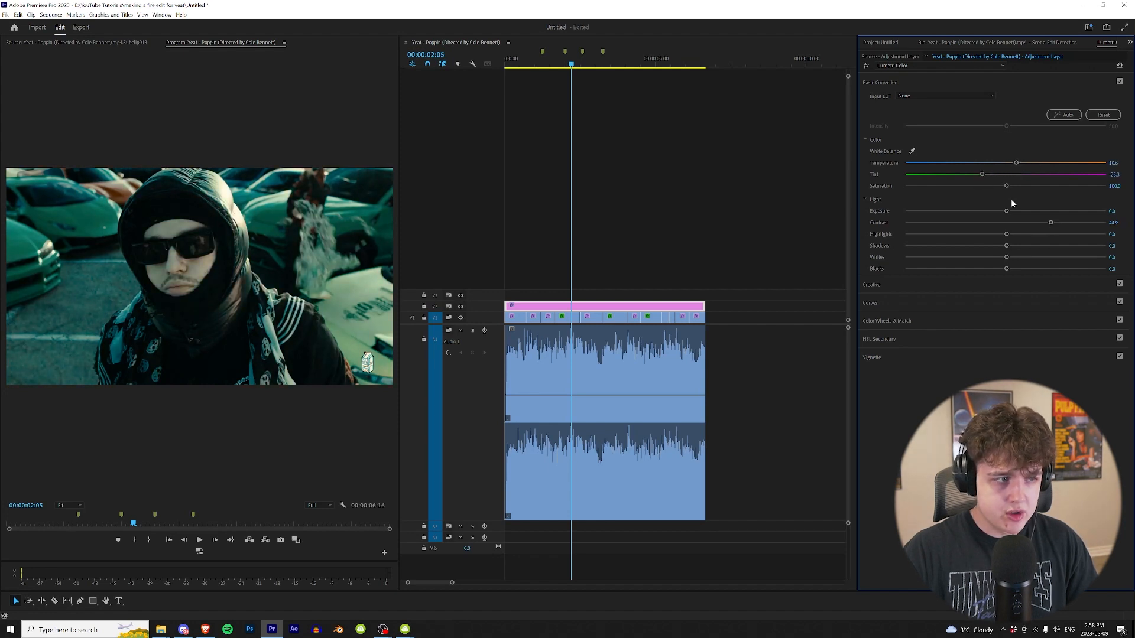
{"action": "left_click_drag", "start_coordinate": [1037, 234], "coordinate": [1021, 257]}
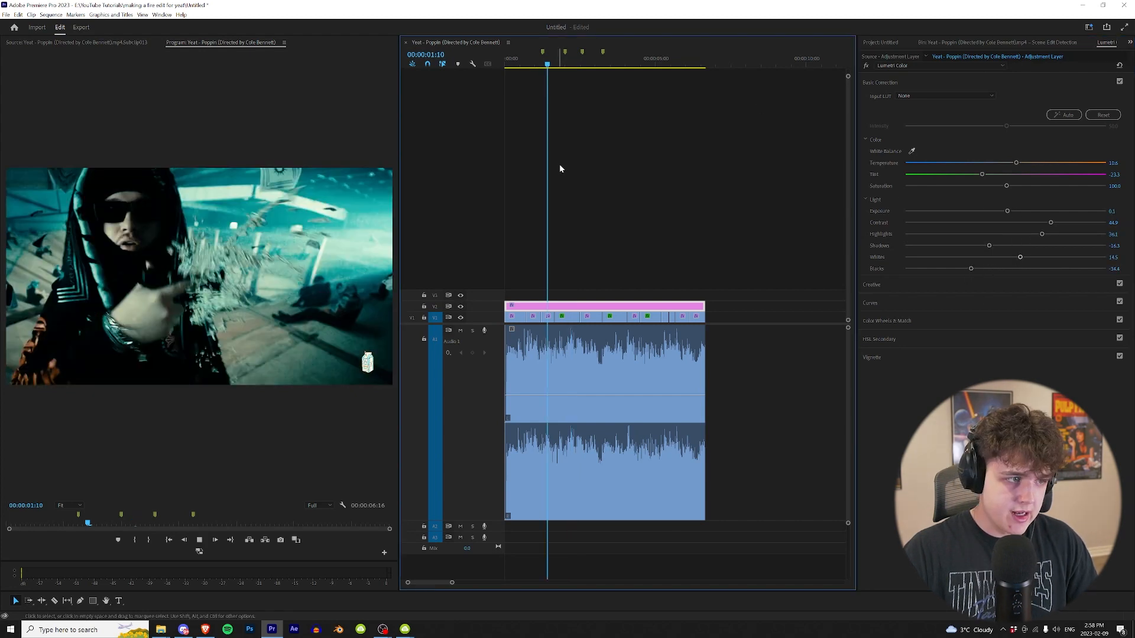
{"action": "key", "text": "space"}
{"action": "key", "text": "ctrl+s"}
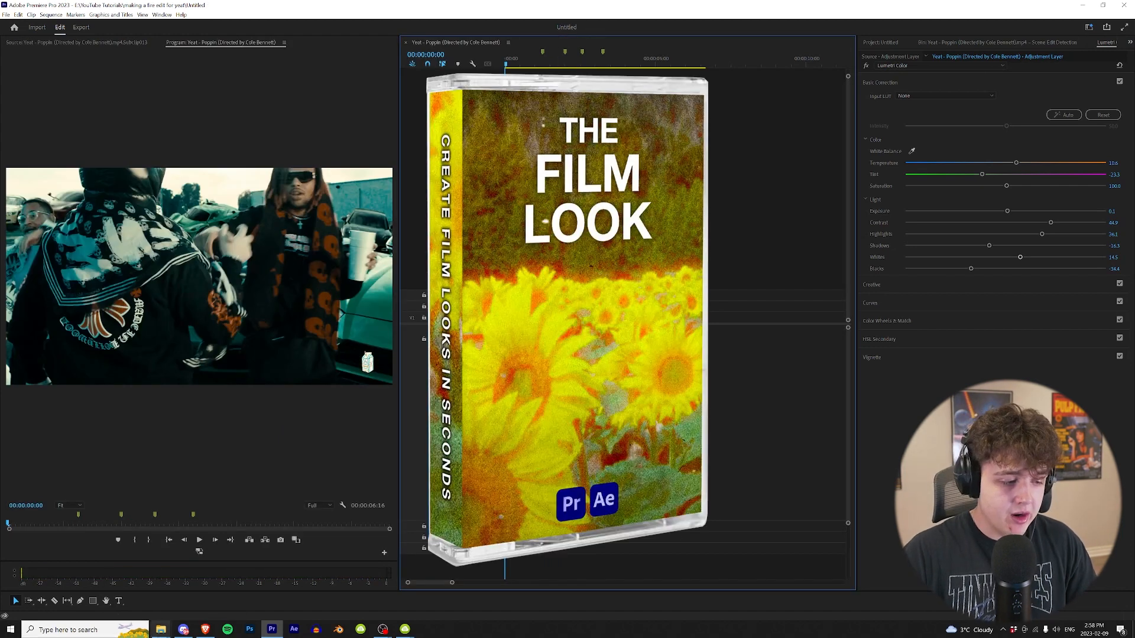
{"action": "left_click", "coordinate": [161, 629]}
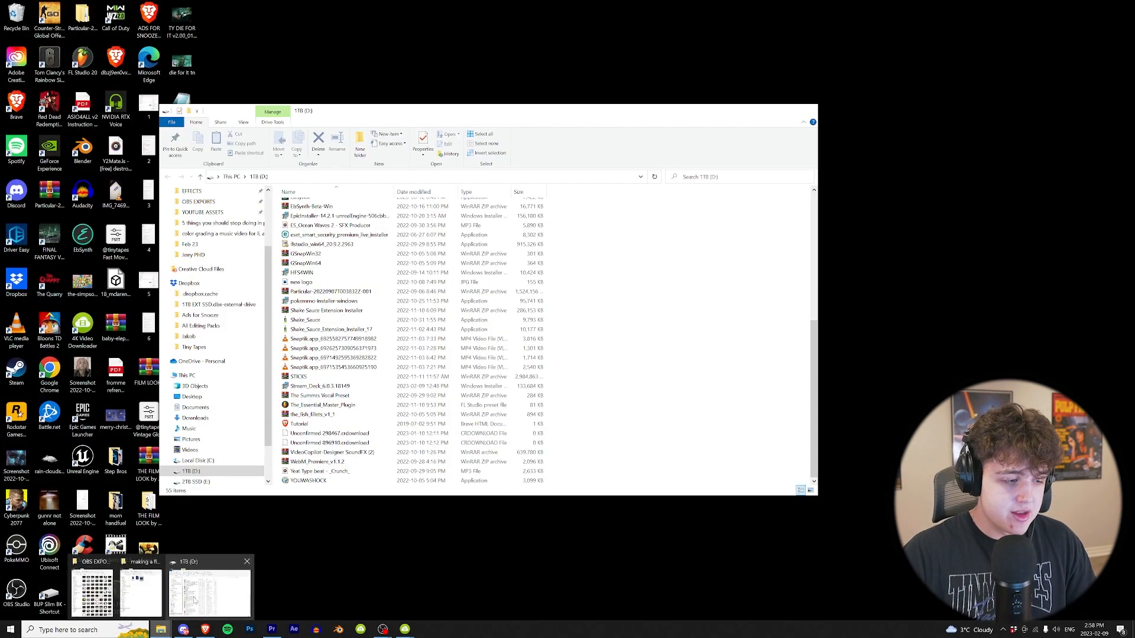
{"action": "left_click", "coordinate": [208, 591]}
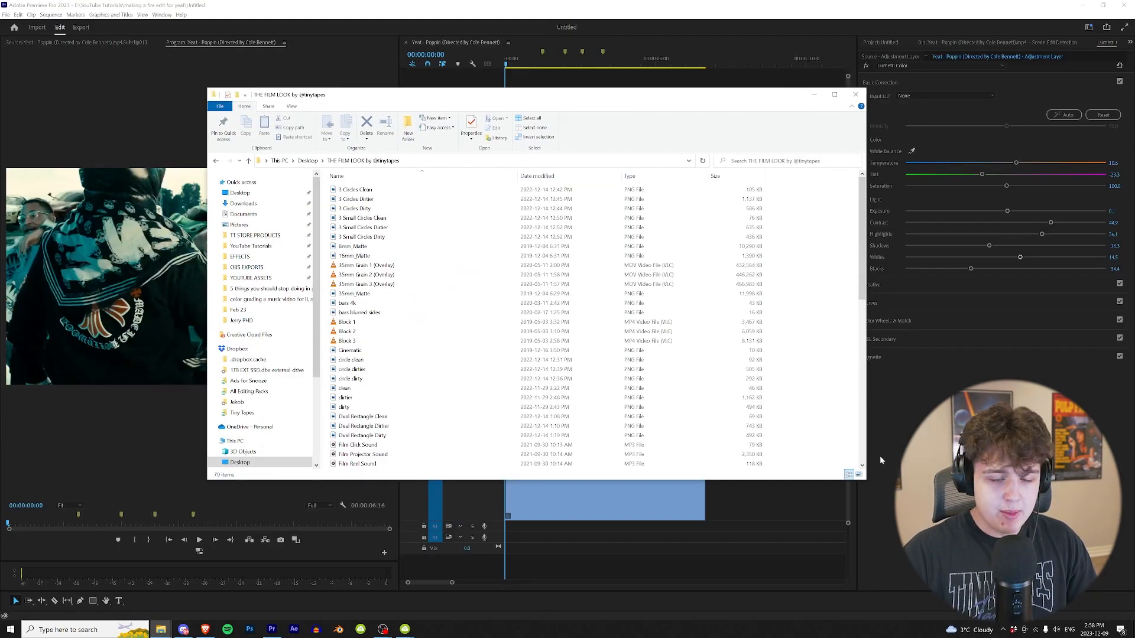
{"action": "left_click_drag", "start_coordinate": [868, 486], "coordinate": [939, 487]}
{"action": "scroll", "coordinate": [542, 343], "scroll_direction": "down", "scroll_amount": 13}
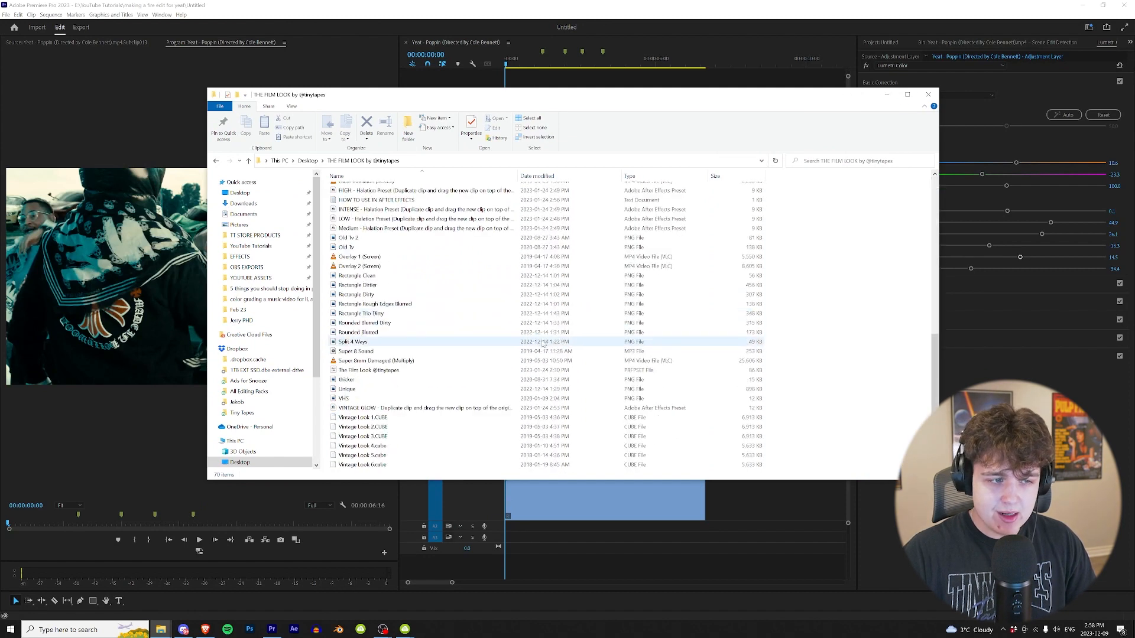
{"action": "scroll", "coordinate": [542, 343], "scroll_direction": "up", "scroll_amount": 13}
{"action": "left_click", "coordinate": [414, 264]}
{"action": "left_click_drag", "start_coordinate": [413, 106], "coordinate": [571, 369]}
{"action": "left_click", "coordinate": [523, 547]}
{"action": "left_click_drag", "start_coordinate": [523, 546], "coordinate": [500, 294]}
Place dirtier.png from the film look folder on V4 and extend it to the end of the edit
{"action": "scroll", "coordinate": [534, 533], "scroll_direction": "down", "scroll_amount": 3}
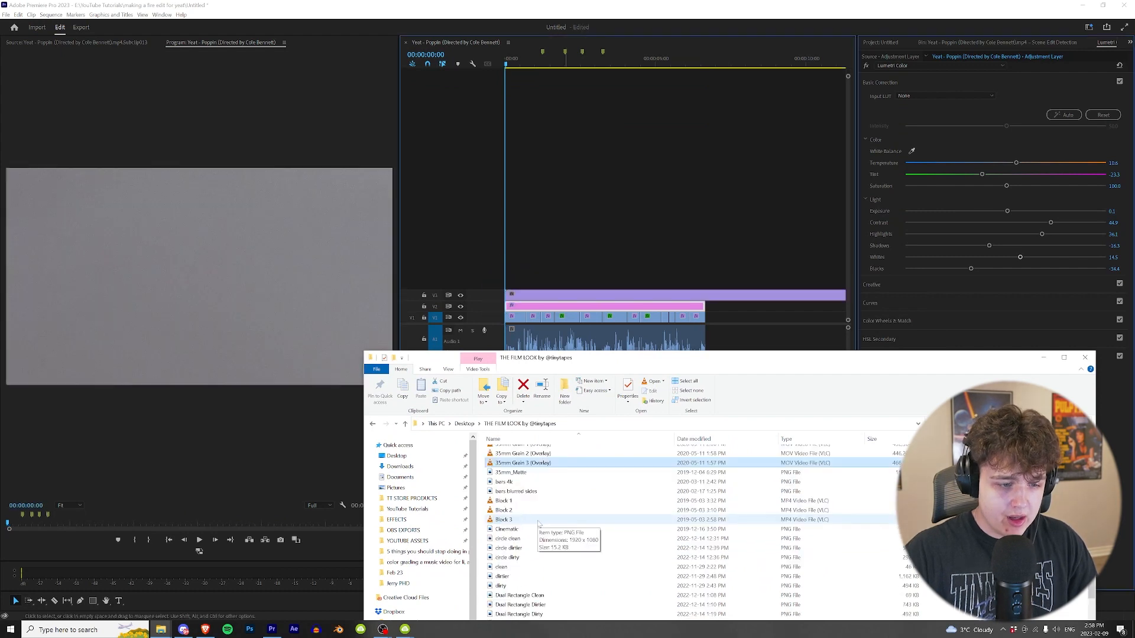
{"action": "scroll", "coordinate": [534, 536], "scroll_direction": "down", "scroll_amount": 2}
{"action": "left_click_drag", "start_coordinate": [514, 519], "coordinate": [531, 294]}
{"action": "left_click_drag", "start_coordinate": [531, 293], "coordinate": [530, 289]}
{"action": "left_click_drag", "start_coordinate": [514, 285], "coordinate": [693, 286]}
{"action": "left_click_drag", "start_coordinate": [694, 286], "coordinate": [705, 286]}
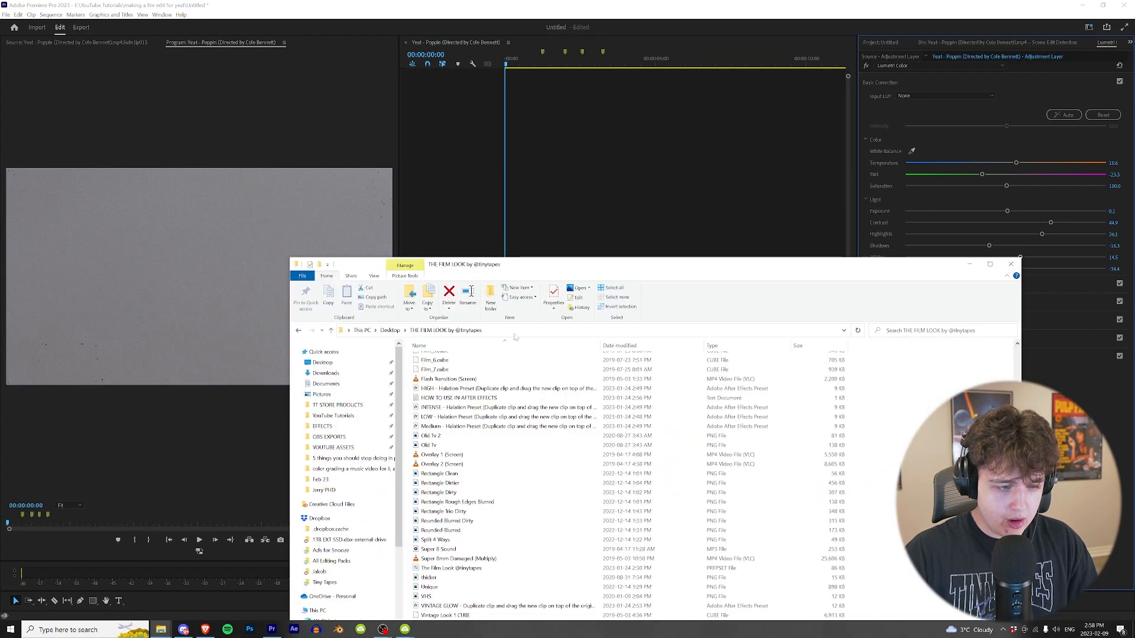
Add Super 8mm Damaged (Multiply) from the film look folder to V5 above the border image
{"action": "scroll", "coordinate": [535, 489], "scroll_direction": "down", "scroll_amount": 1}
{"action": "left_click", "coordinate": [461, 521]}
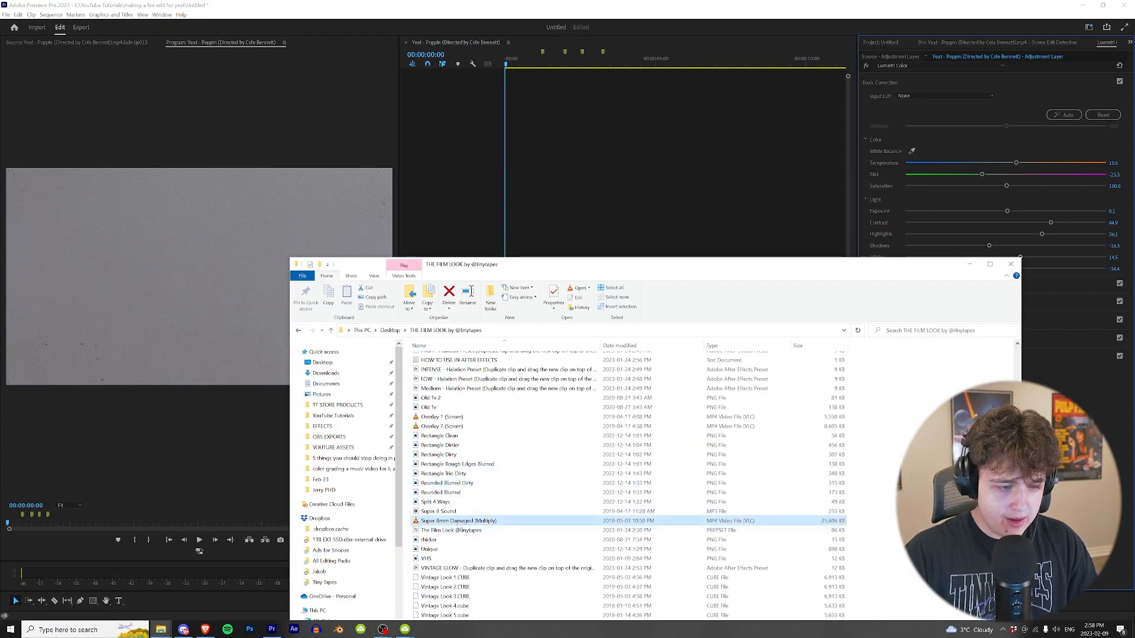
{"action": "left_click_drag", "start_coordinate": [461, 522], "coordinate": [583, 195]}
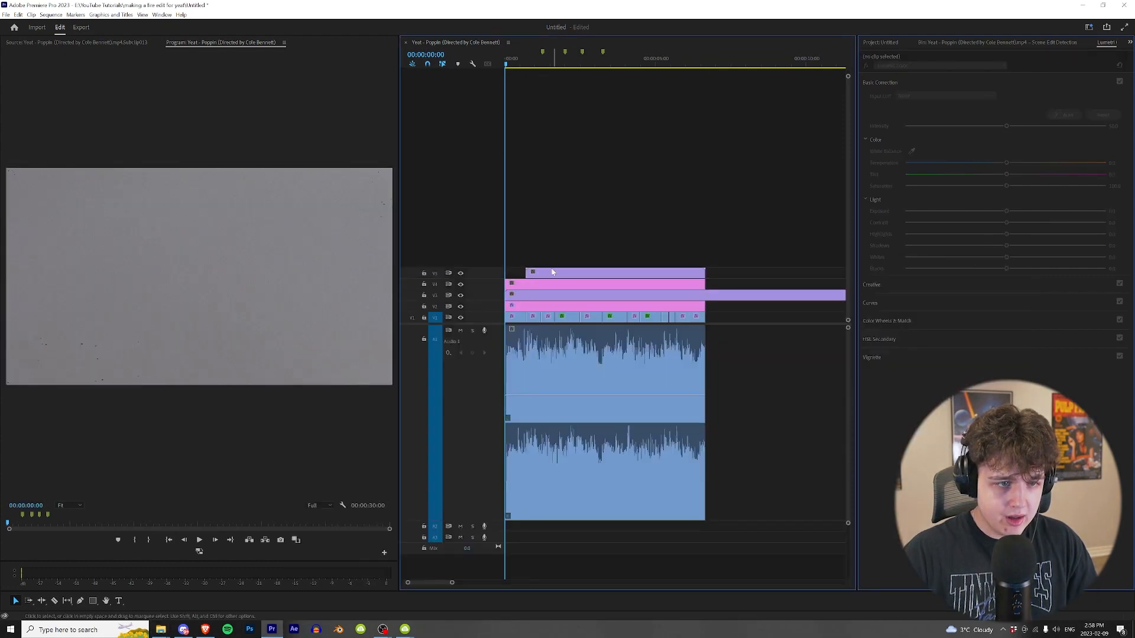
Find the Tint effect and apply it to the Super 8mm Damaged clip on V5
{"action": "left_click", "coordinate": [1129, 42]}
{"action": "left_click", "coordinate": [1003, 80]}
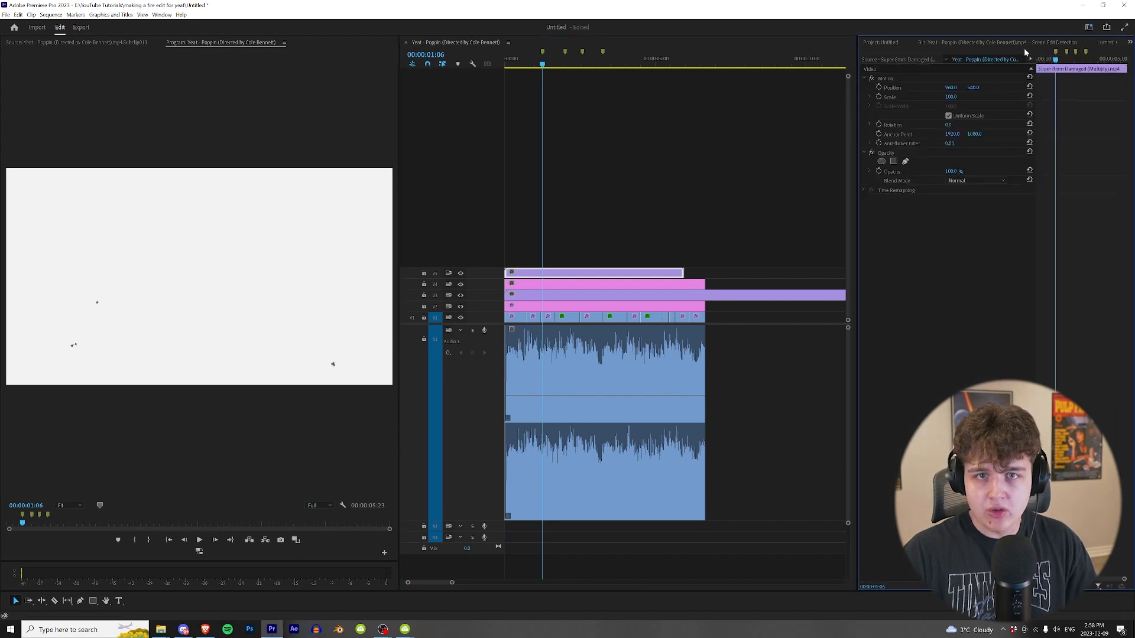
{"action": "left_click", "coordinate": [1129, 43]}
{"action": "left_click", "coordinate": [1005, 89]}
{"action": "type", "text": "tint"}
{"action": "left_click_drag", "start_coordinate": [892, 118], "coordinate": [591, 272]}
Invert the Super 8mm Damaged clip with Tint by mapping black to white and white to black
{"action": "left_click", "coordinate": [1129, 42]}
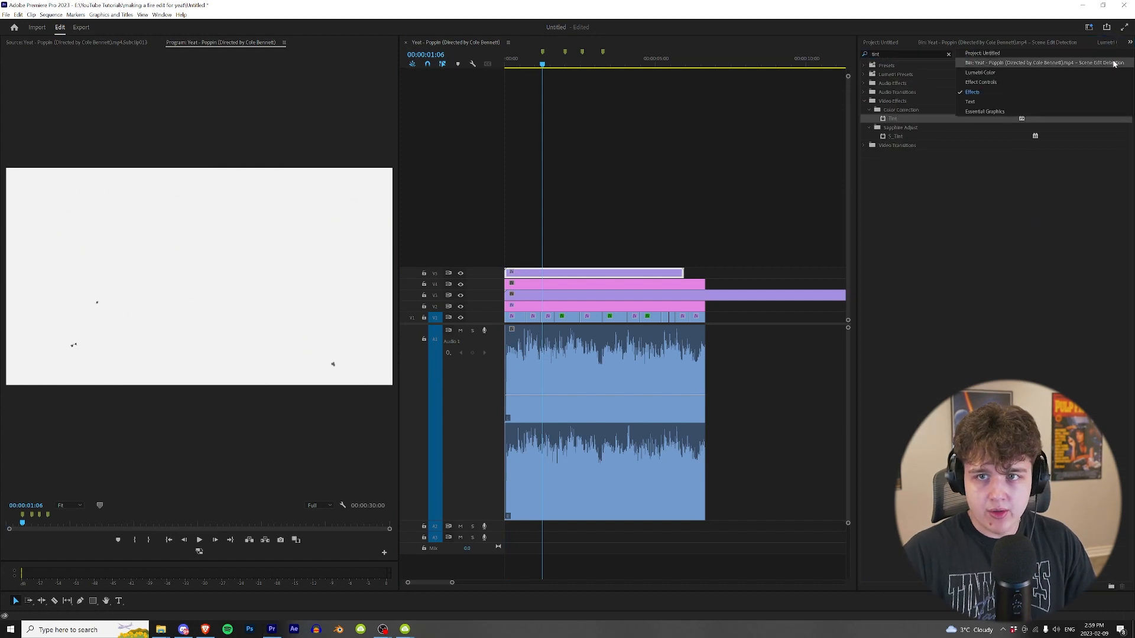
{"action": "left_click", "coordinate": [1003, 80]}
{"action": "left_click", "coordinate": [950, 218]}
{"action": "left_click", "coordinate": [654, 371]}
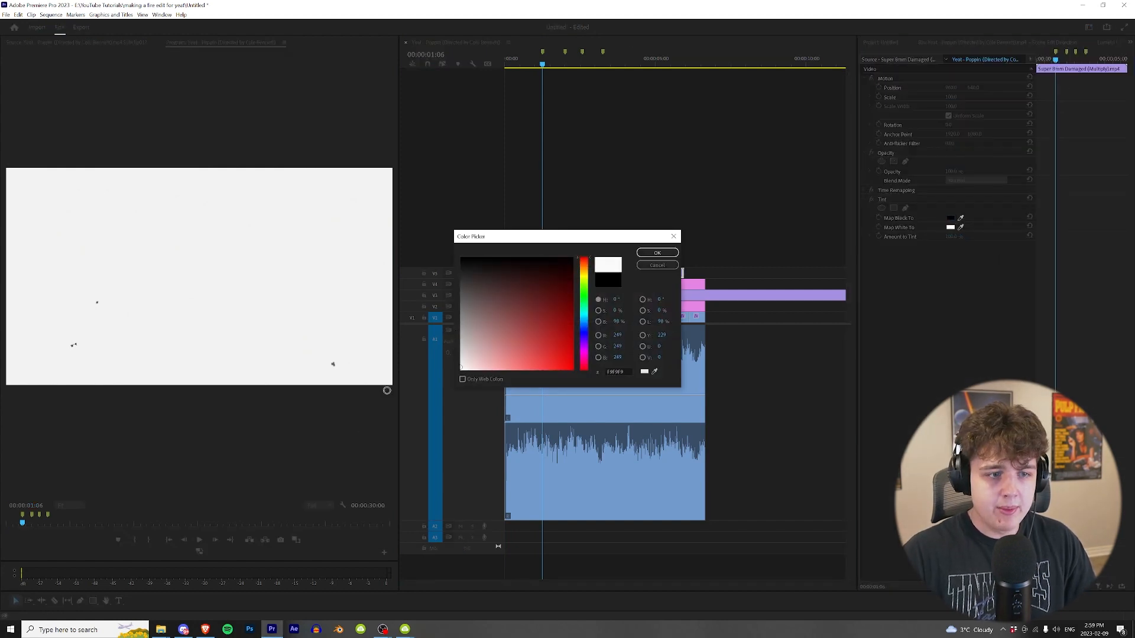
{"action": "left_click", "coordinate": [657, 252]}
{"action": "left_click", "coordinate": [950, 219]}
{"action": "left_click", "coordinate": [552, 283]}
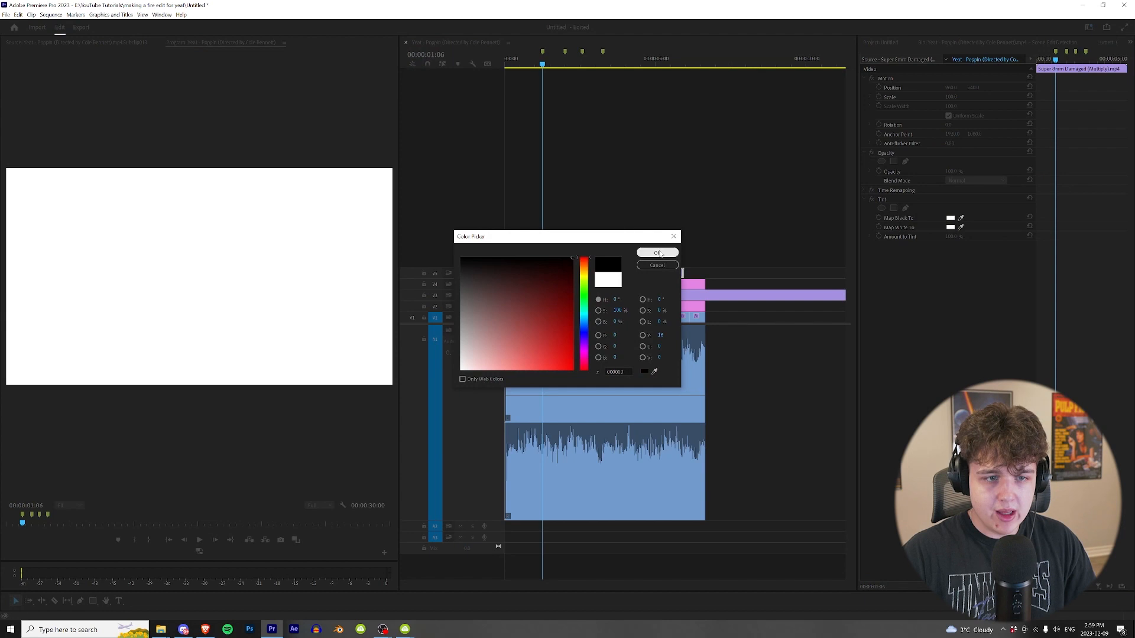
{"action": "left_click", "coordinate": [657, 253]}
Set the Super 8mm Damaged clip's blend mode to Screen and the 35mm grain clip's blend mode to Overlay
{"action": "left_click_drag", "start_coordinate": [542, 69], "coordinate": [570, 66]}
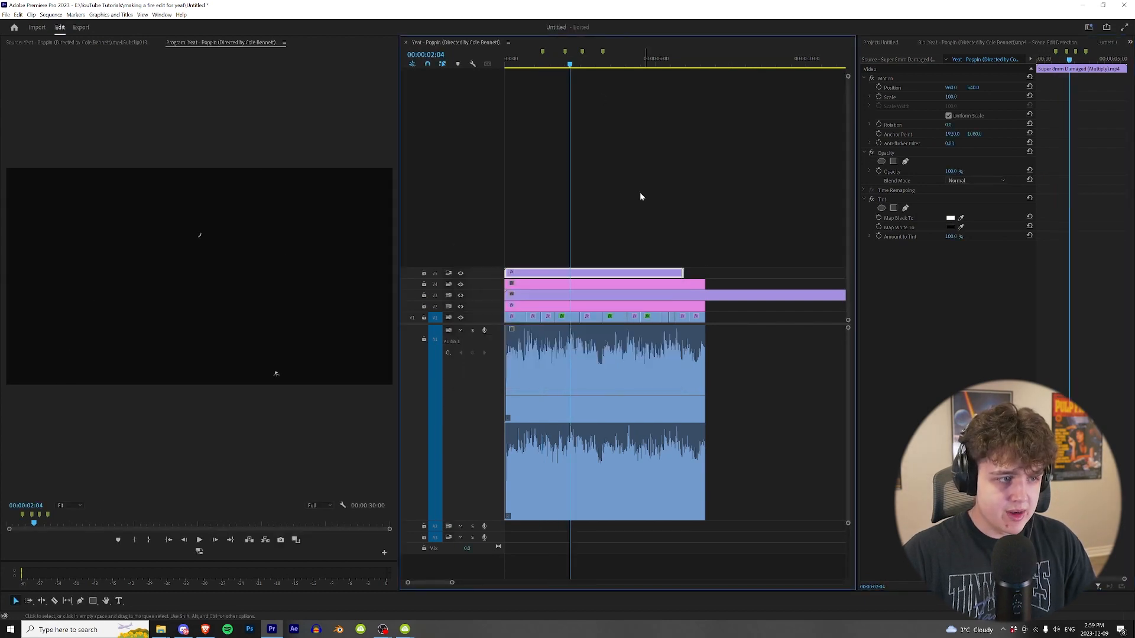
{"action": "left_click", "coordinate": [974, 274]}
{"action": "left_click", "coordinate": [602, 292]}
{"action": "left_click", "coordinate": [960, 181]}
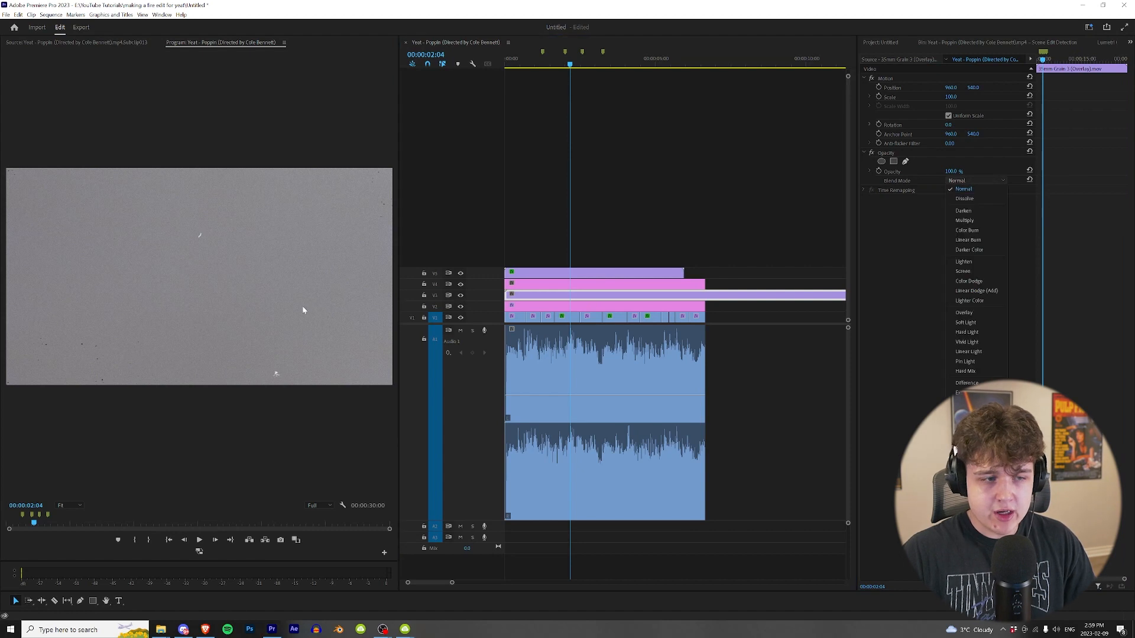
{"action": "left_click", "coordinate": [977, 312]}
Scale dirtier.png down to about 50.1 so its border frames the picture, and play the edit from the start
{"action": "left_click", "coordinate": [603, 285]}
{"action": "left_click_drag", "start_coordinate": [953, 99], "coordinate": [932, 99]}
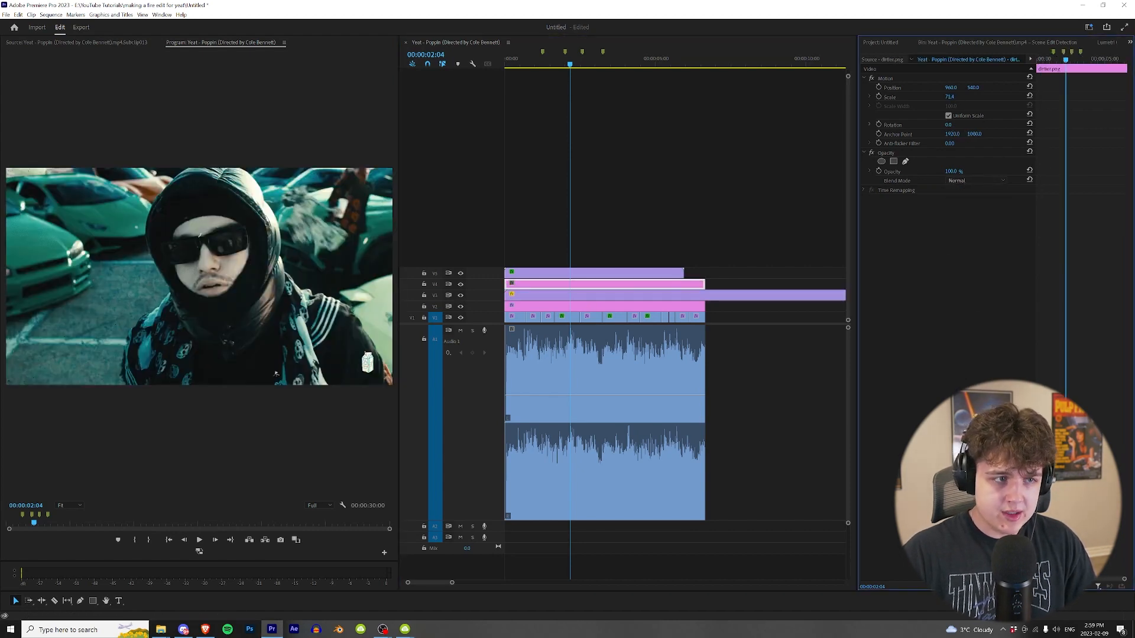
{"action": "left_click_drag", "start_coordinate": [686, 99], "coordinate": [658, 99]}
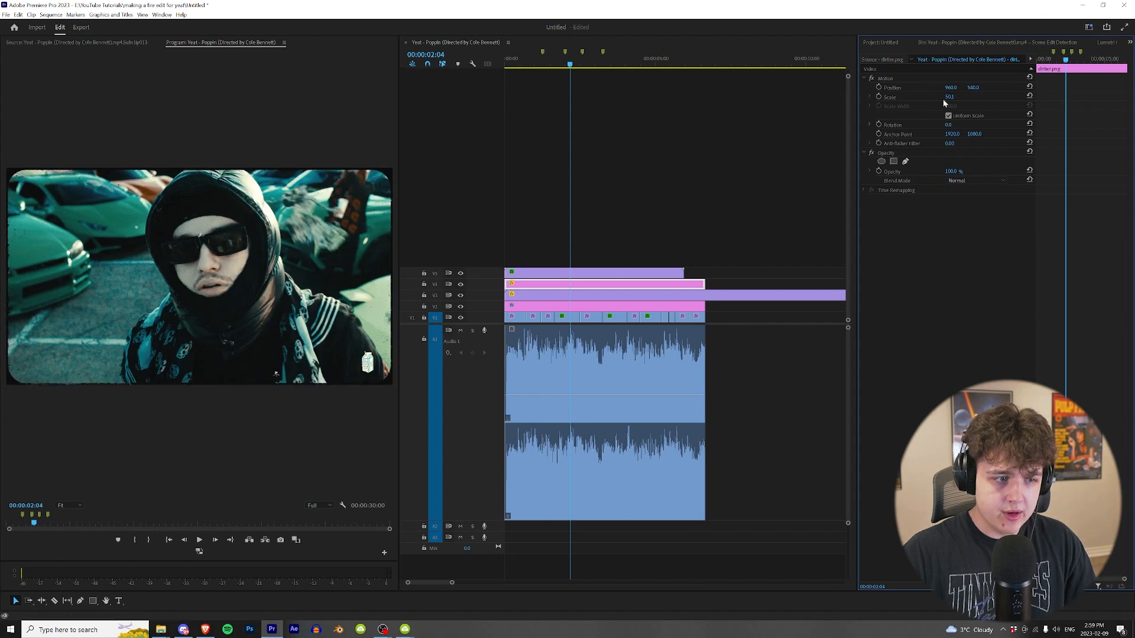
{"action": "key", "text": "space"}
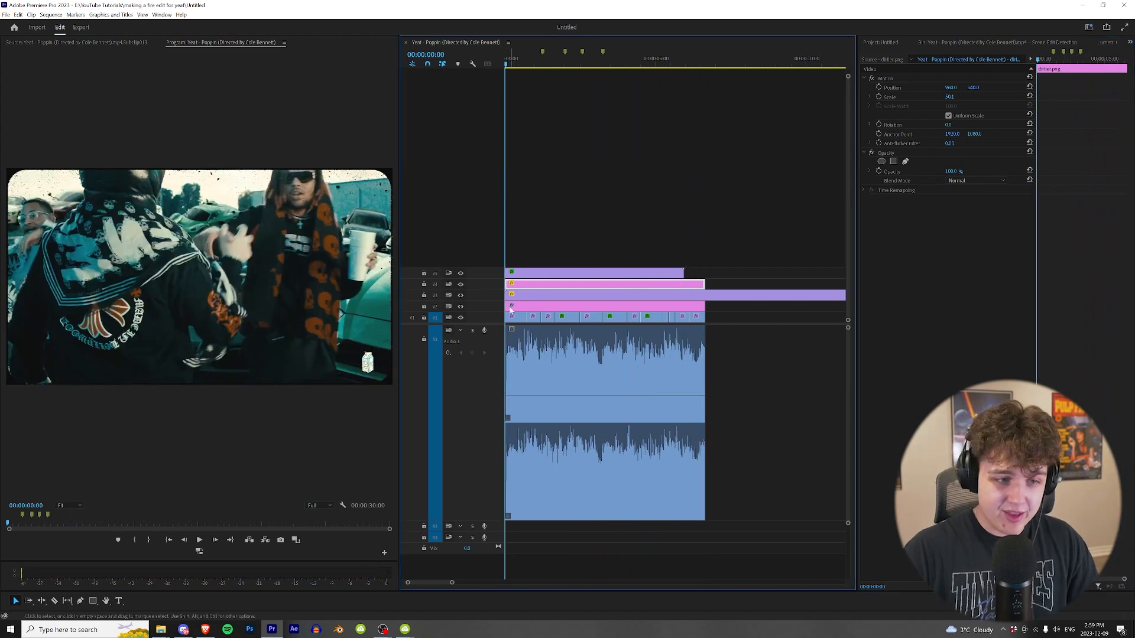
{"action": "key", "text": "space"}
{"action": "key", "text": "space"}
Replace the second video clip on V1 with a linked After Effects composition
{"action": "key", "text": "equal"}
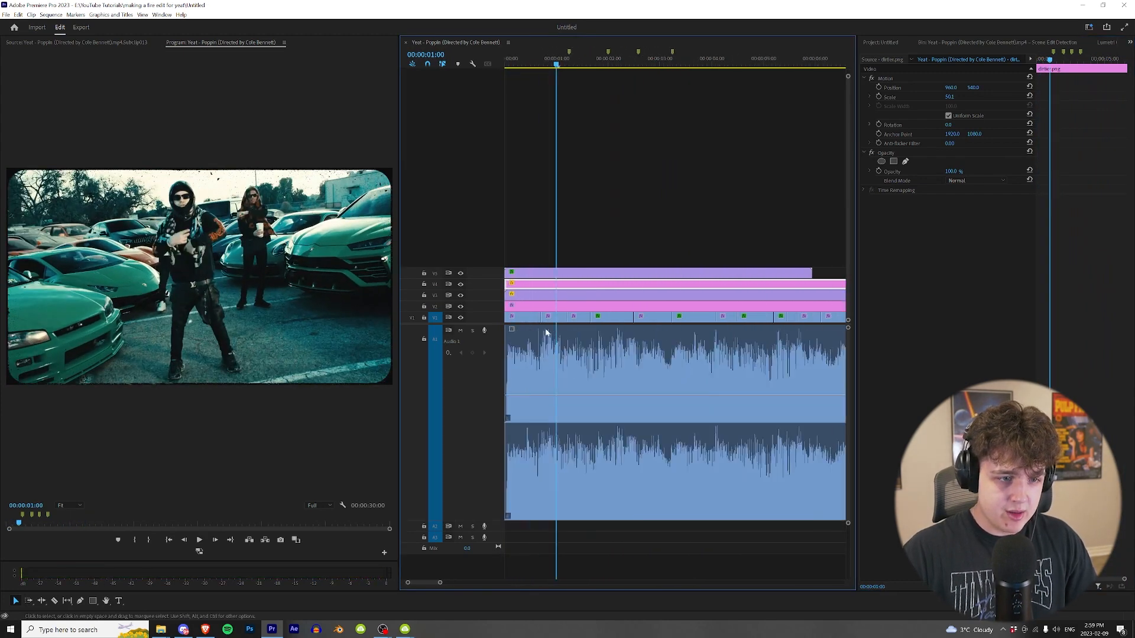
{"action": "right_click", "coordinate": [557, 319]}
{"action": "left_click", "coordinate": [604, 308]}
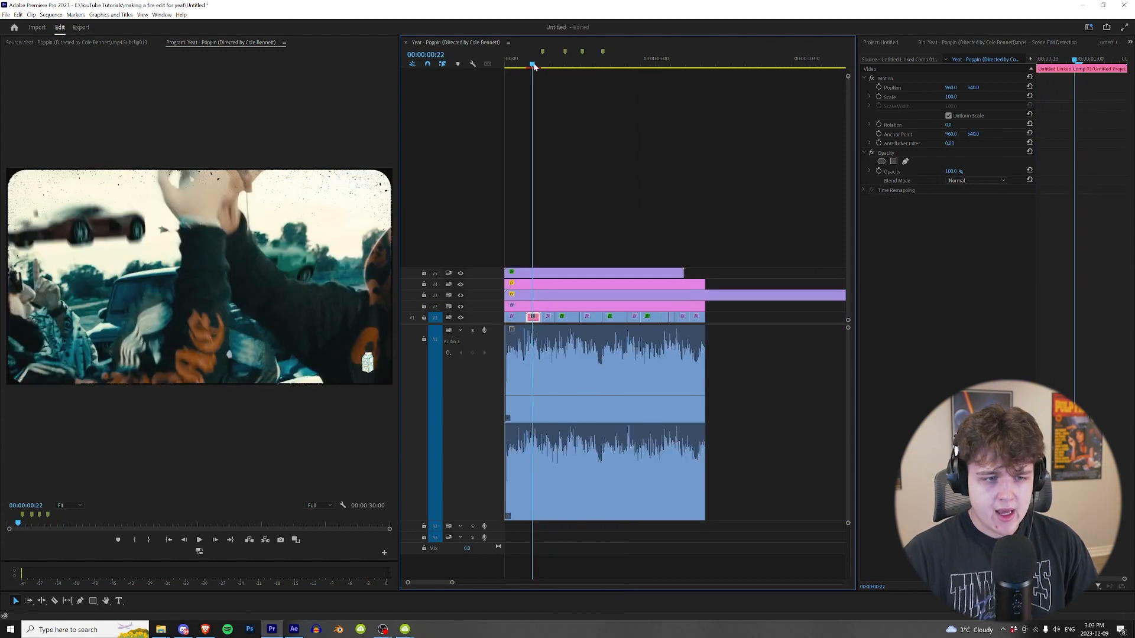
Place a short adjustment layer on V6 centered over the cut between the first and second clips
{"action": "left_click_drag", "start_coordinate": [534, 65], "coordinate": [514, 65]}
{"action": "left_click", "coordinate": [882, 42]}
{"action": "left_click_drag", "start_coordinate": [913, 155], "coordinate": [521, 261]}
{"action": "key", "text": "equal"}
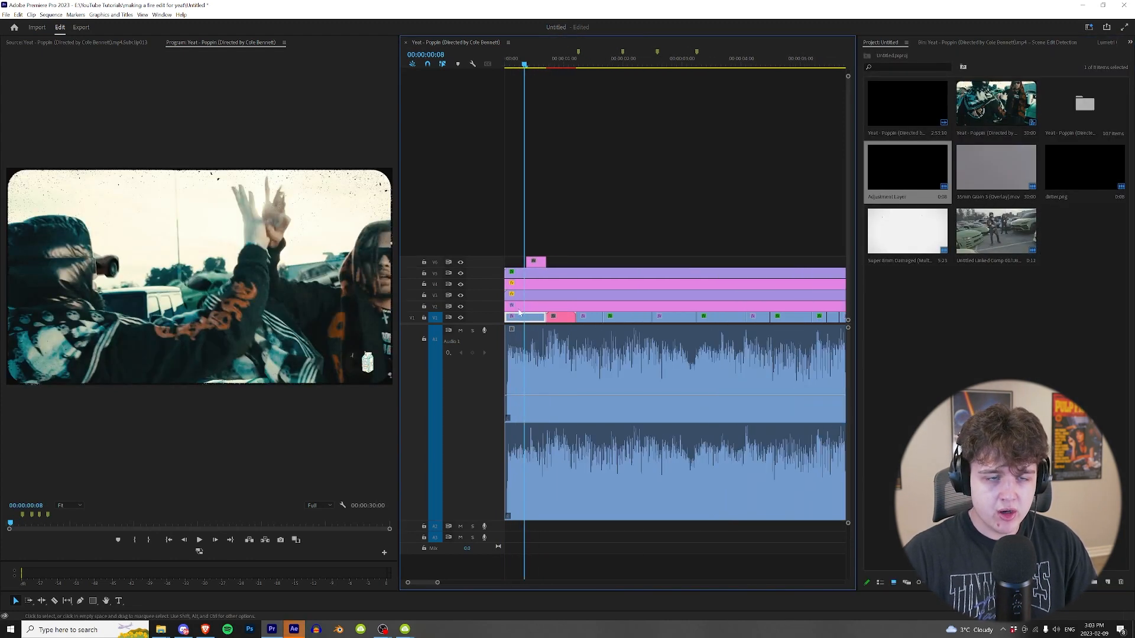
{"action": "key", "text": "equal"}
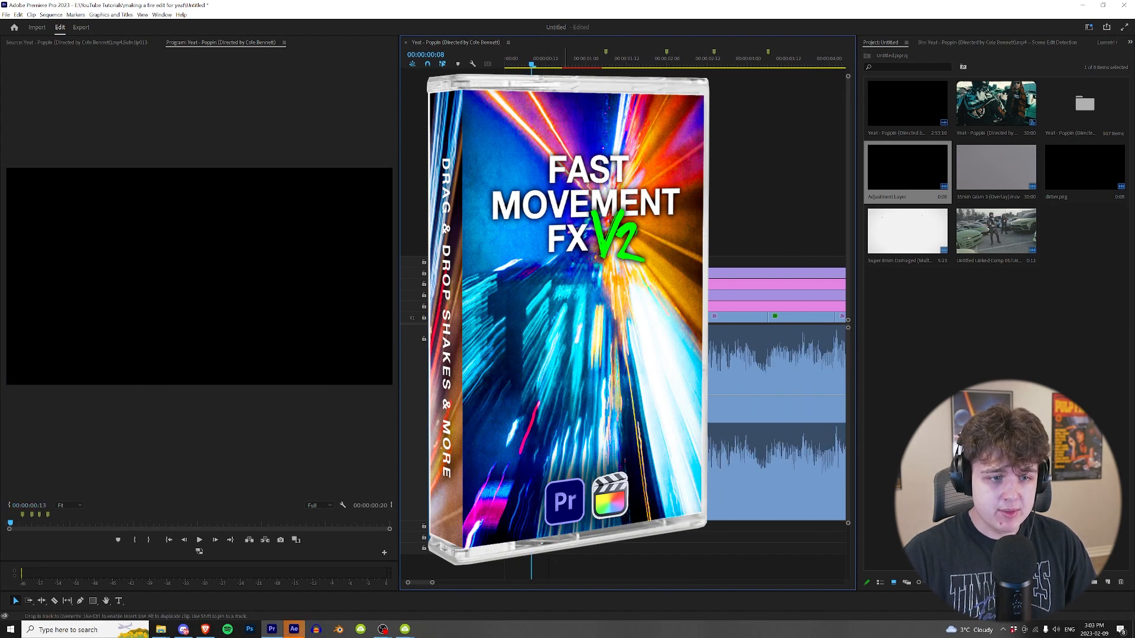
Copy the short V6 adjustment layer over the next three cuts and play the opening section
{"action": "left_click_drag", "start_coordinate": [565, 262], "coordinate": [644, 262]}
{"action": "left_click_drag", "start_coordinate": [643, 262], "coordinate": [708, 261]}
{"action": "key", "text": "space"}
{"action": "left_click", "coordinate": [539, 64]}
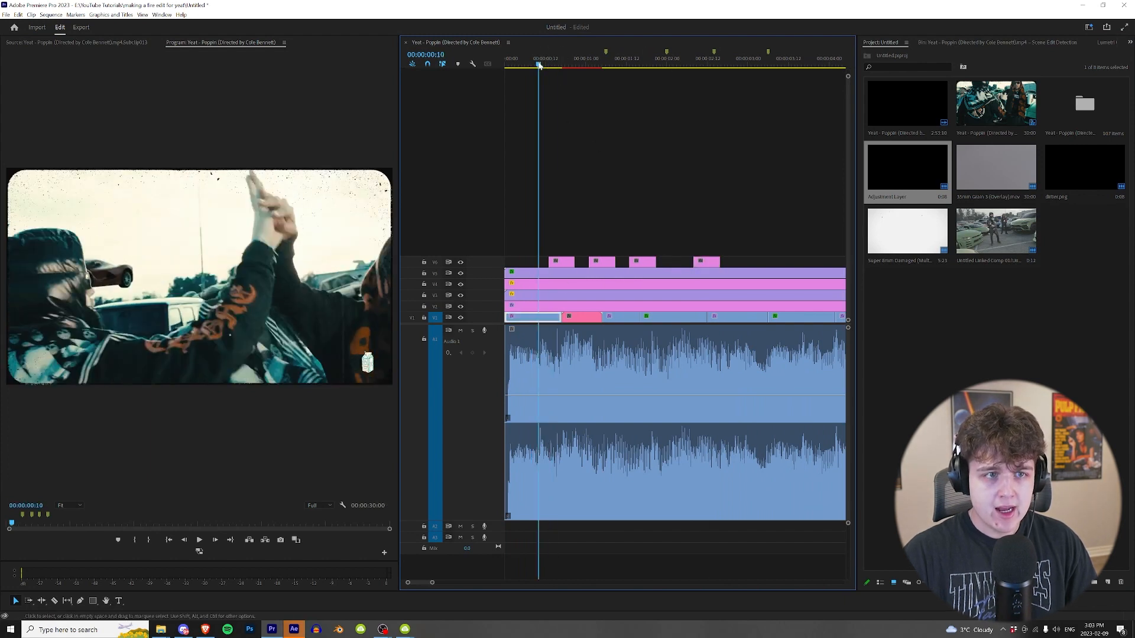
{"action": "key", "text": "space"}
{"action": "left_click", "coordinate": [558, 64]}
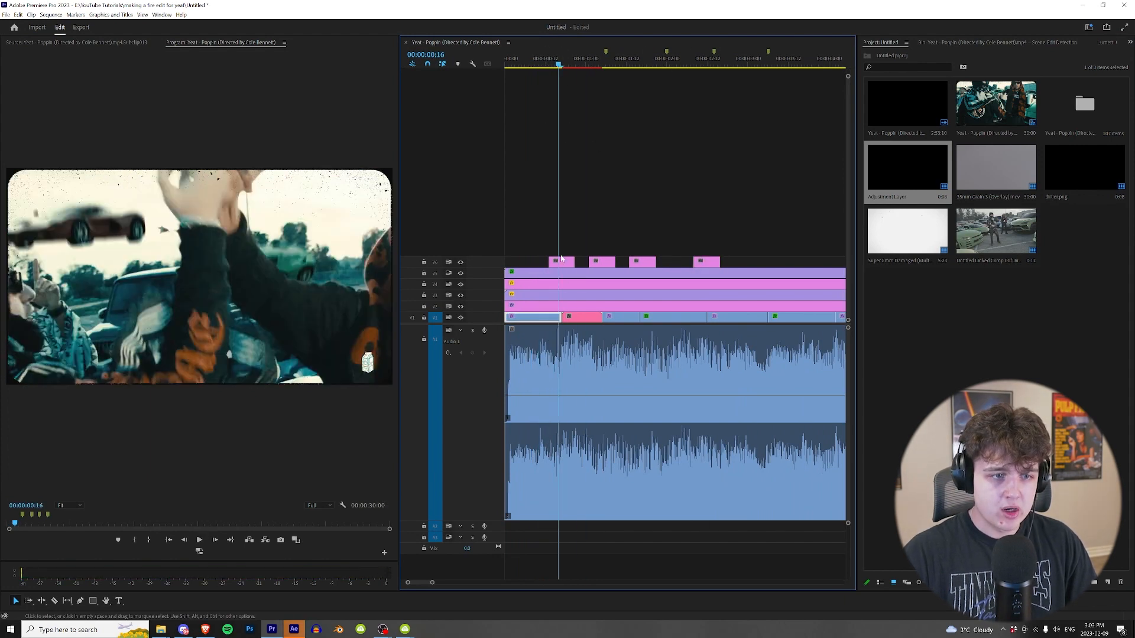
{"action": "left_click", "coordinate": [1130, 42]}
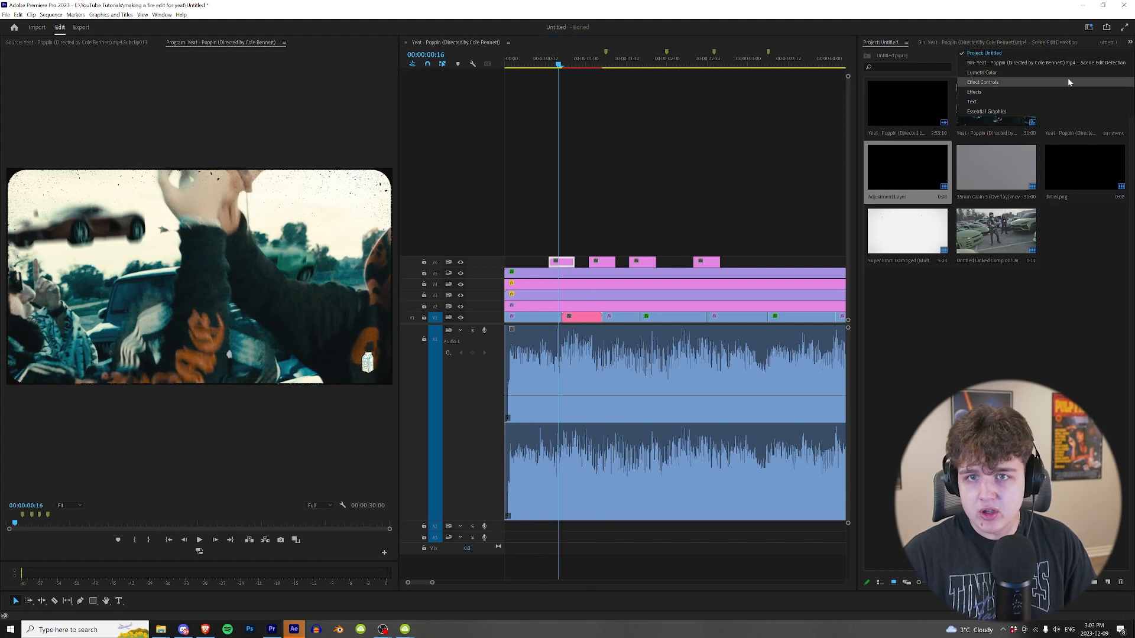
{"action": "left_click", "coordinate": [1043, 83]}
{"action": "left_click", "coordinate": [949, 54]}
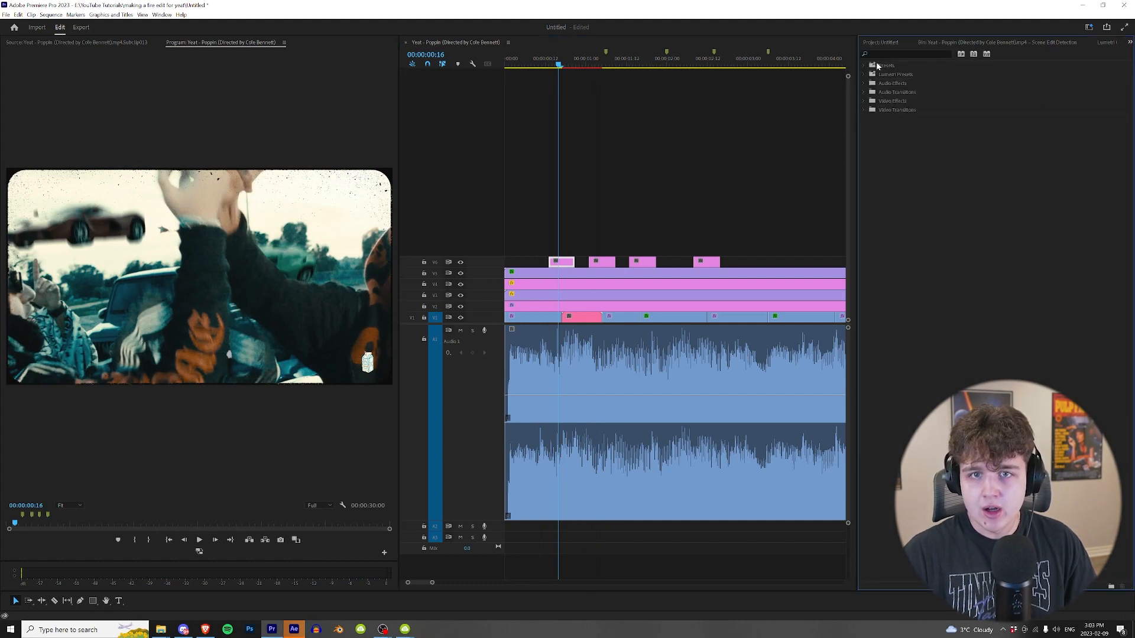
{"action": "left_click", "coordinate": [867, 127]}
{"action": "left_click", "coordinate": [881, 164]}
{"action": "left_click", "coordinate": [873, 163]}
{"action": "left_click", "coordinate": [872, 278]}
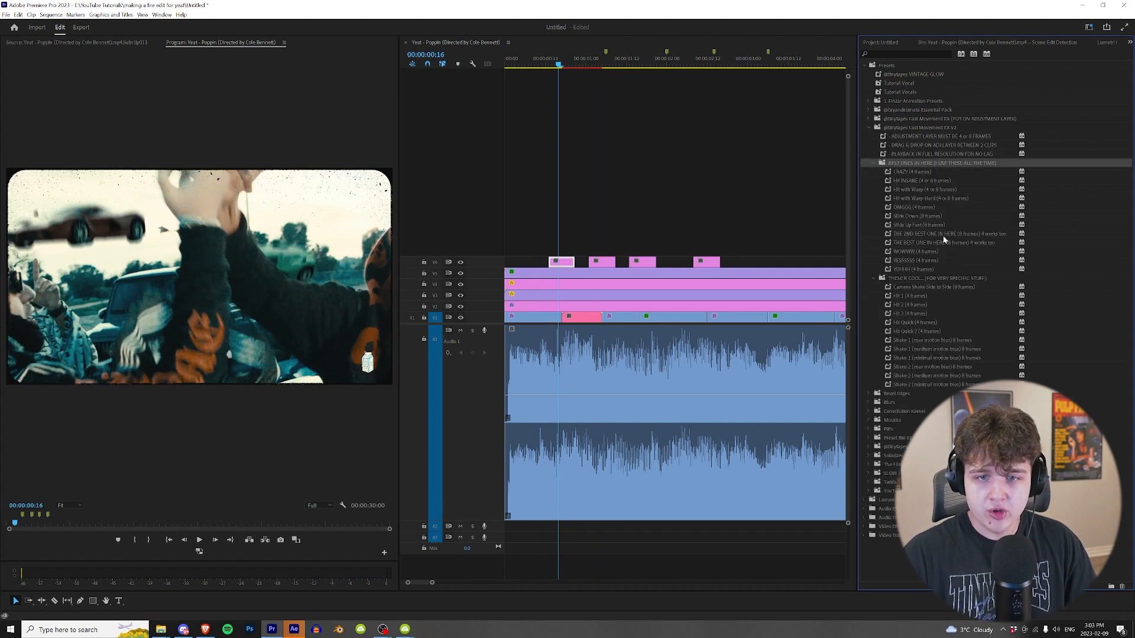
{"action": "left_click_drag", "start_coordinate": [934, 241], "coordinate": [562, 262]}
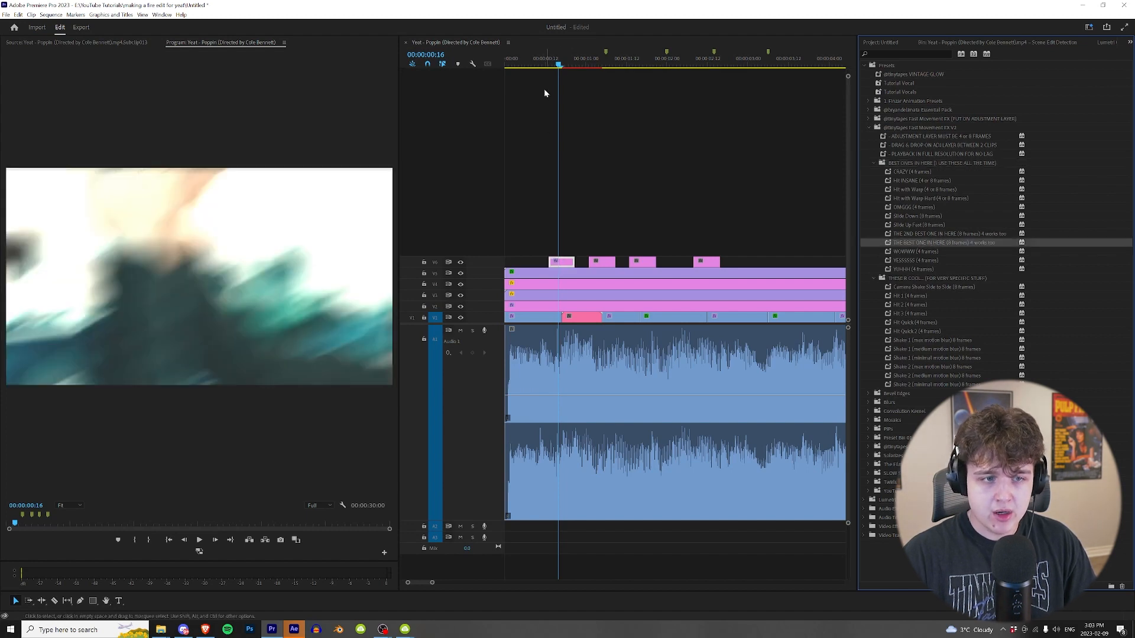
Play back the transition effect over the first cut and scrub ahead to the second cut
{"action": "left_click", "coordinate": [535, 59]}
{"action": "key", "text": "space"}
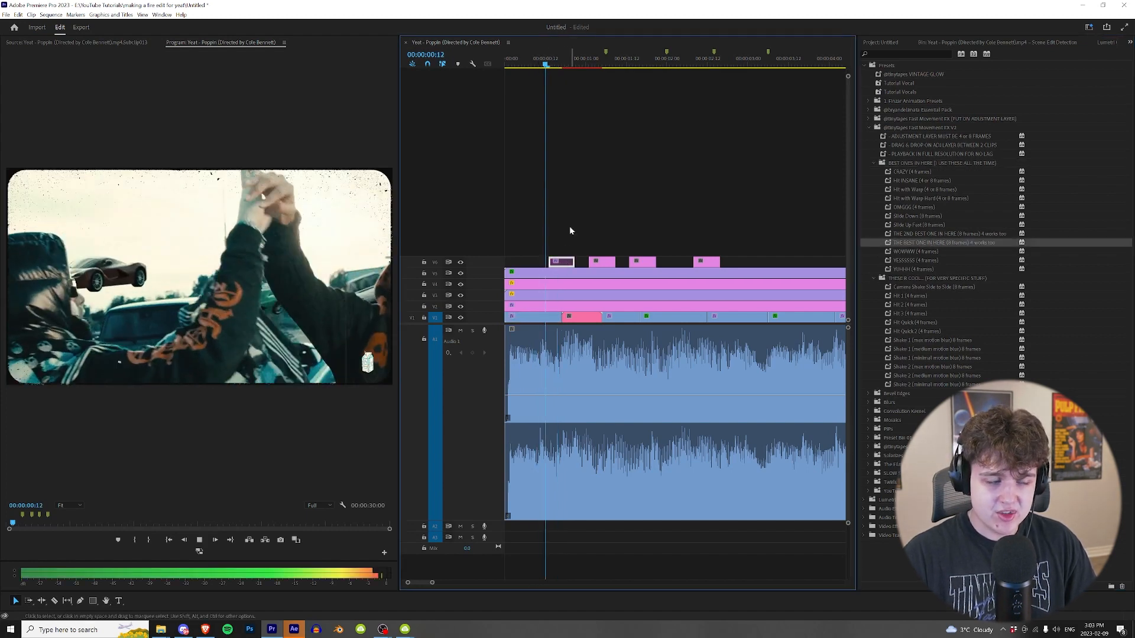
{"action": "left_click", "coordinate": [549, 60]}
{"action": "left_click", "coordinate": [563, 263]}
{"action": "left_click", "coordinate": [532, 63]}
{"action": "key", "text": "space"}
{"action": "left_click_drag", "start_coordinate": [562, 64], "coordinate": [588, 89]}
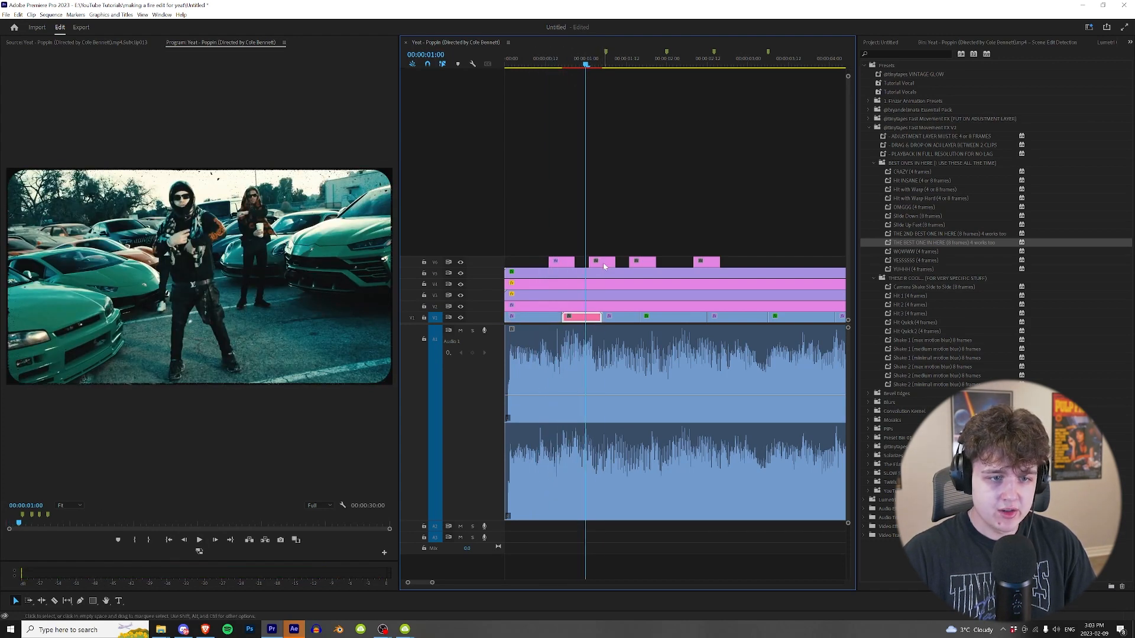
Apply the presets Slide Down, Hit with Warp Hard and CRAZY (4 frames) to the second, third and fourth V6 adjustment layers respectively
{"action": "left_click_drag", "start_coordinate": [925, 218], "coordinate": [621, 257]}
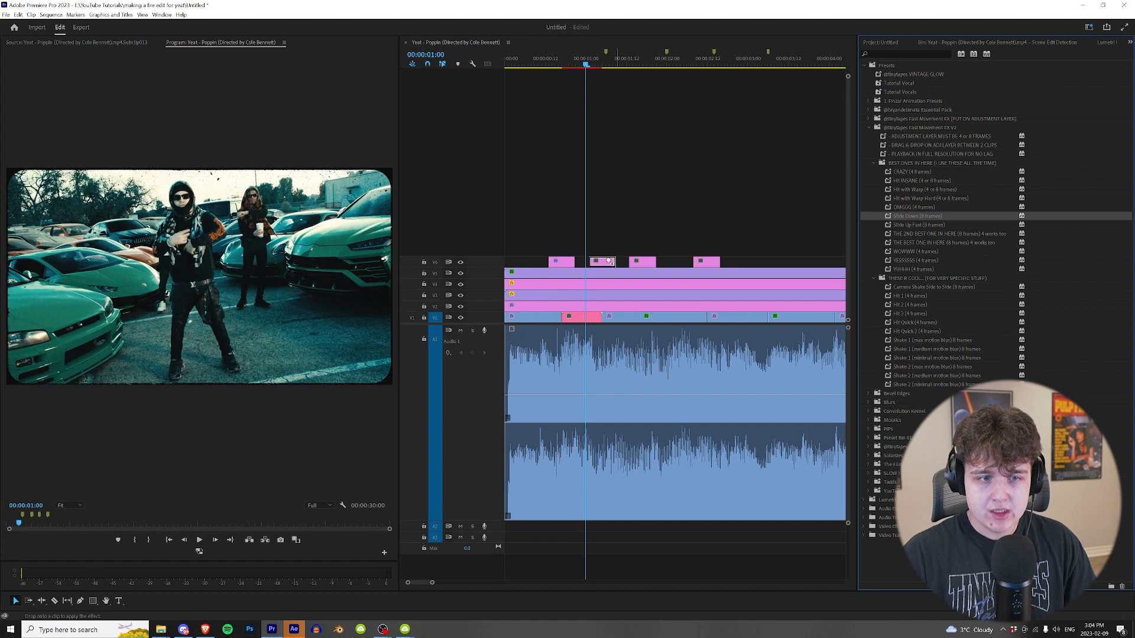
{"action": "left_click_drag", "start_coordinate": [925, 199], "coordinate": [675, 247]}
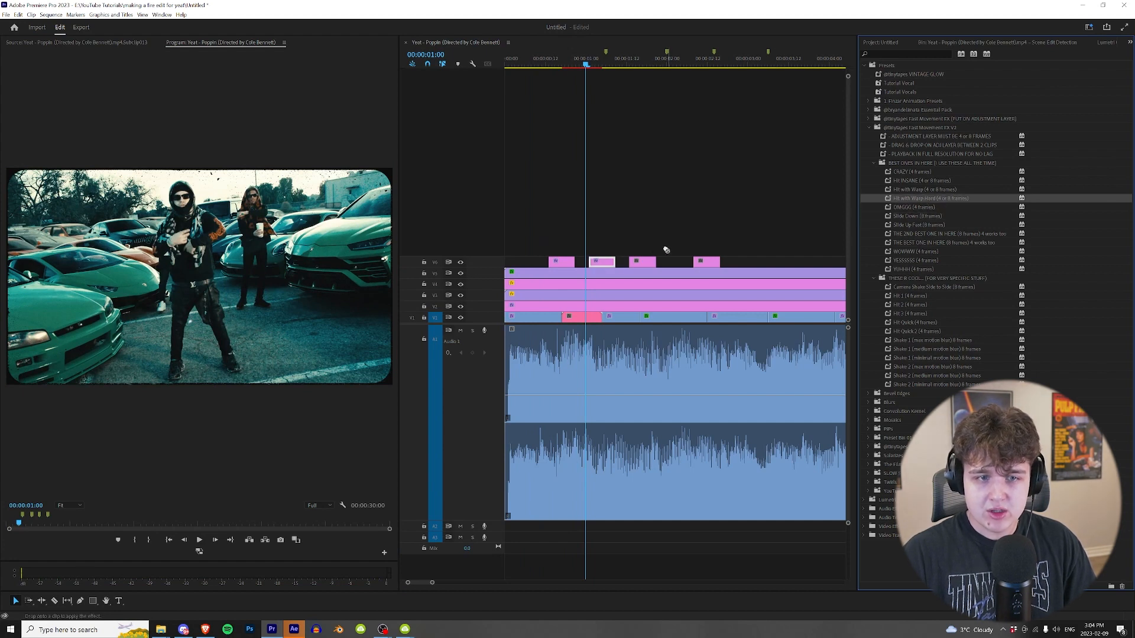
{"action": "left_click_drag", "start_coordinate": [921, 172], "coordinate": [704, 263]}
Compare playback of the opening section with the four V6 adjustment layers disabled and with them enabled again
{"action": "left_click", "coordinate": [528, 60]}
{"action": "left_click_drag", "start_coordinate": [733, 217], "coordinate": [555, 263]}
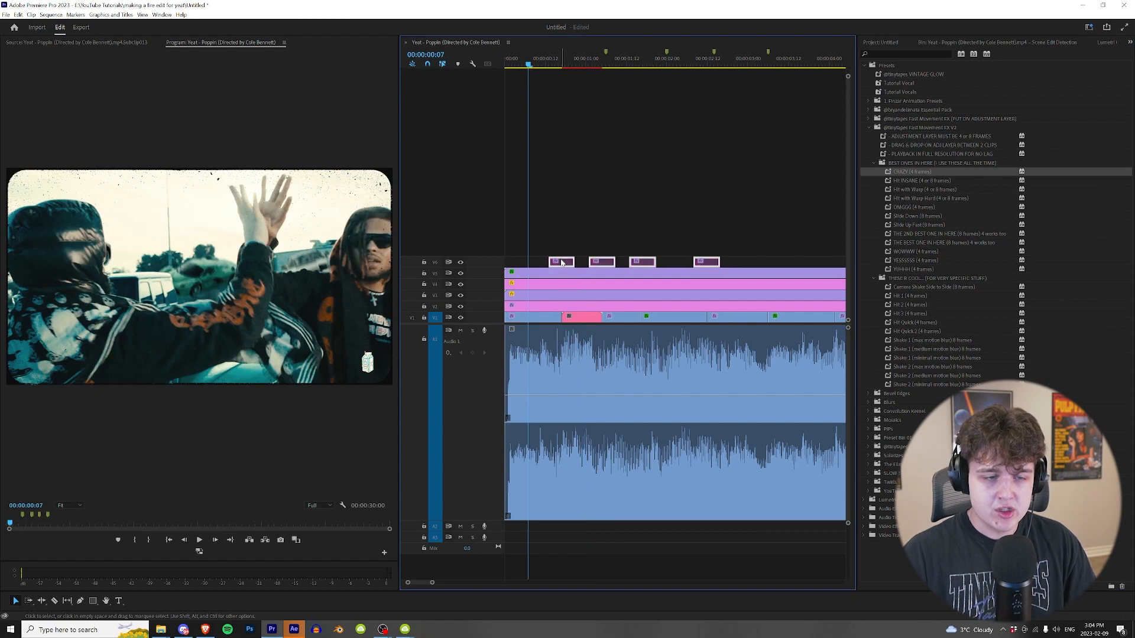
{"action": "key", "text": "space"}
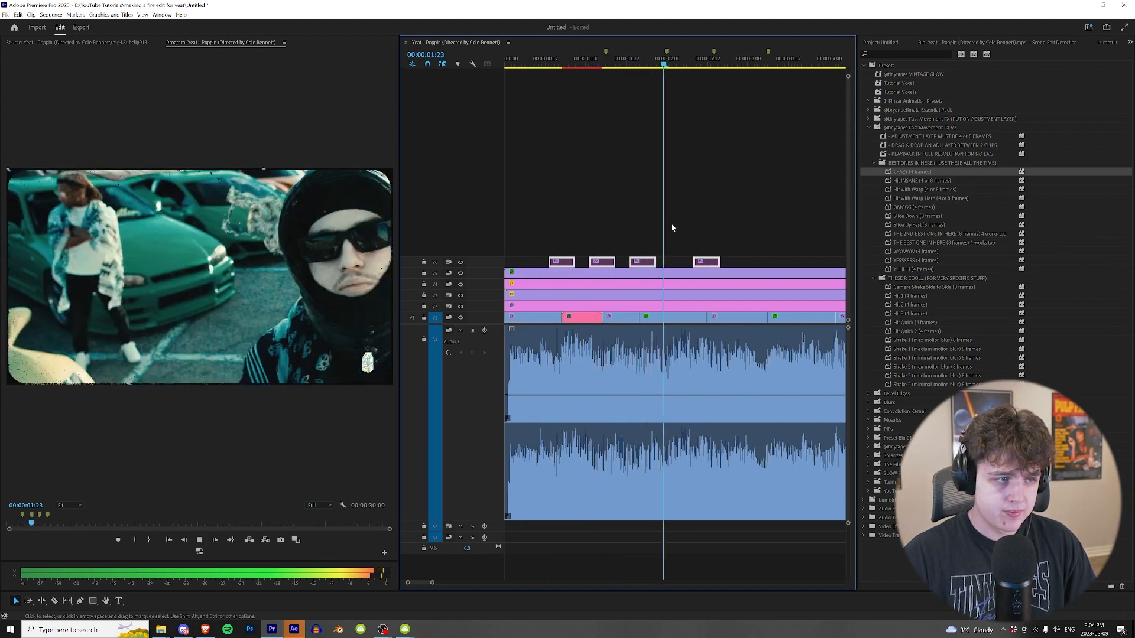
{"action": "key", "text": "space"}
{"action": "left_click_drag", "start_coordinate": [741, 237], "coordinate": [546, 267]}
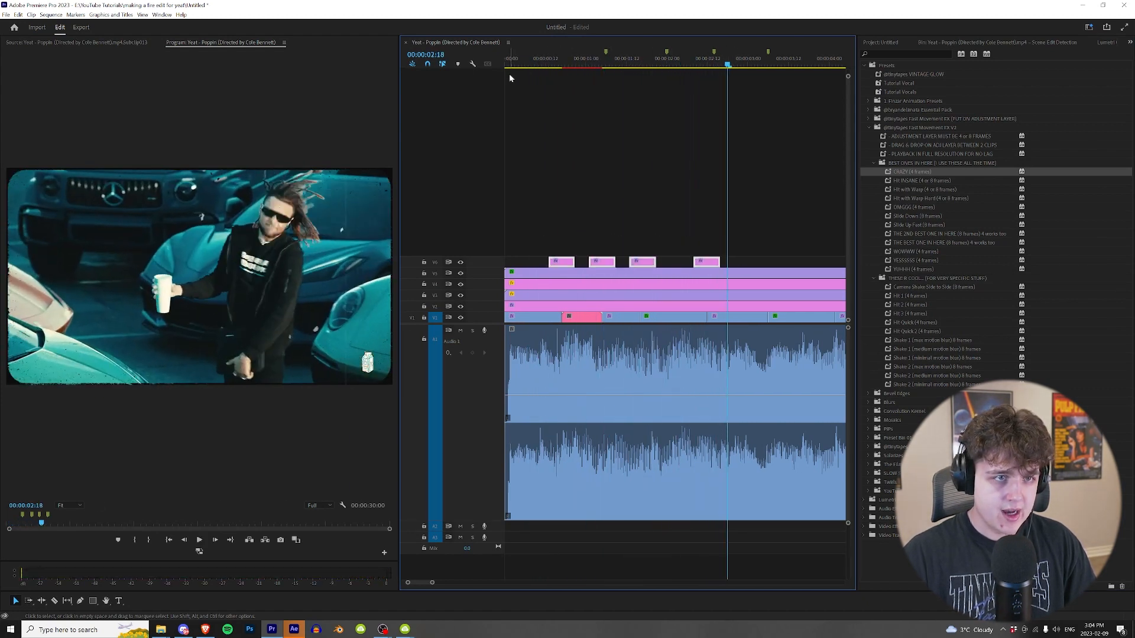
{"action": "left_click", "coordinate": [531, 62]}
{"action": "key", "text": "space"}
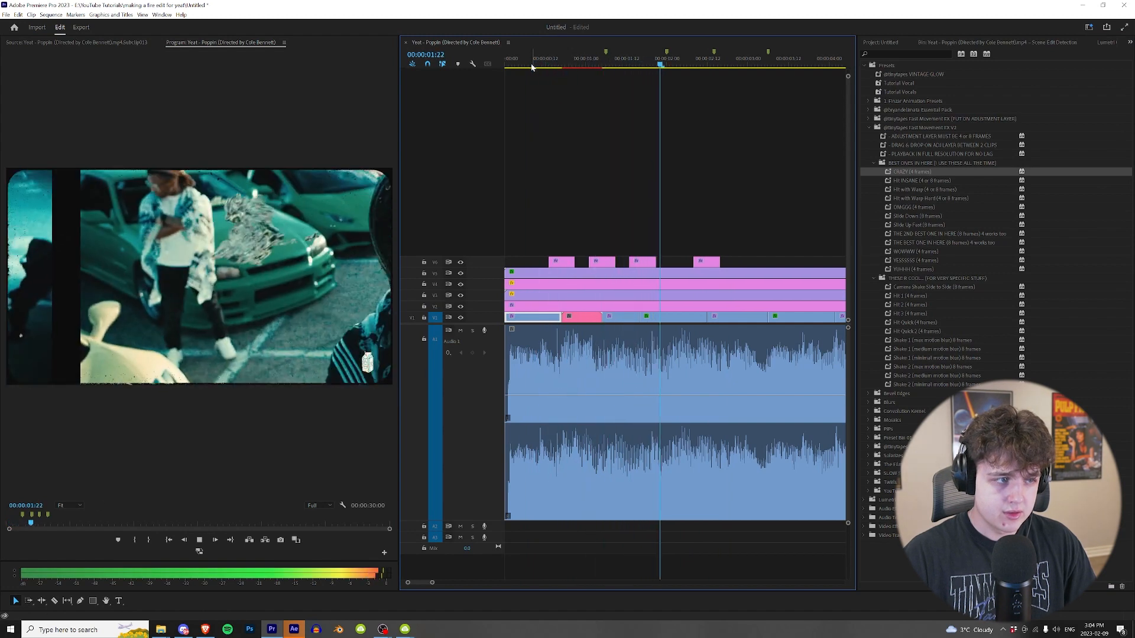
{"action": "left_click", "coordinate": [521, 62]}
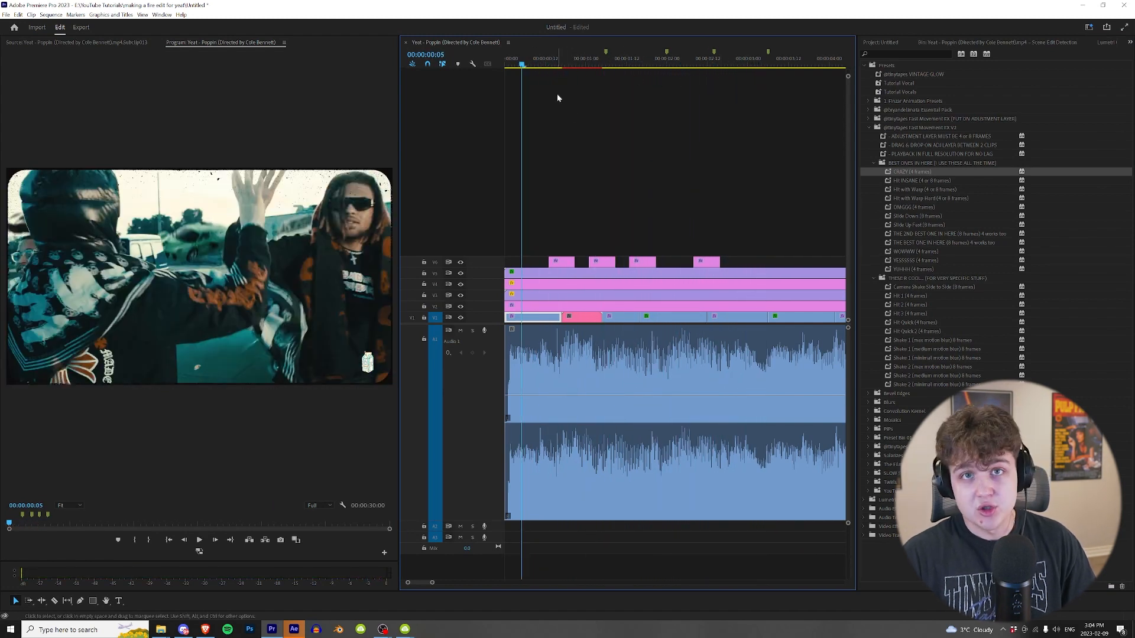
Place short adjustment layers from the project on V6 over the remaining cuts up to the end of the edit
{"action": "key", "text": "minus"}
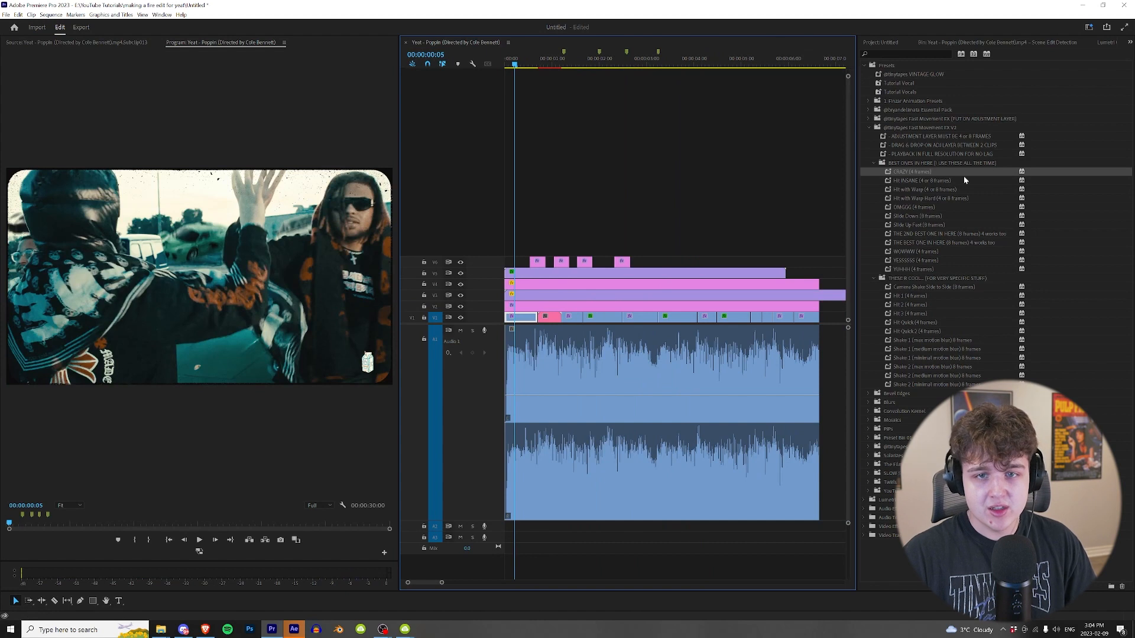
{"action": "left_click", "coordinate": [880, 42]}
{"action": "left_click_drag", "start_coordinate": [907, 168], "coordinate": [658, 264]}
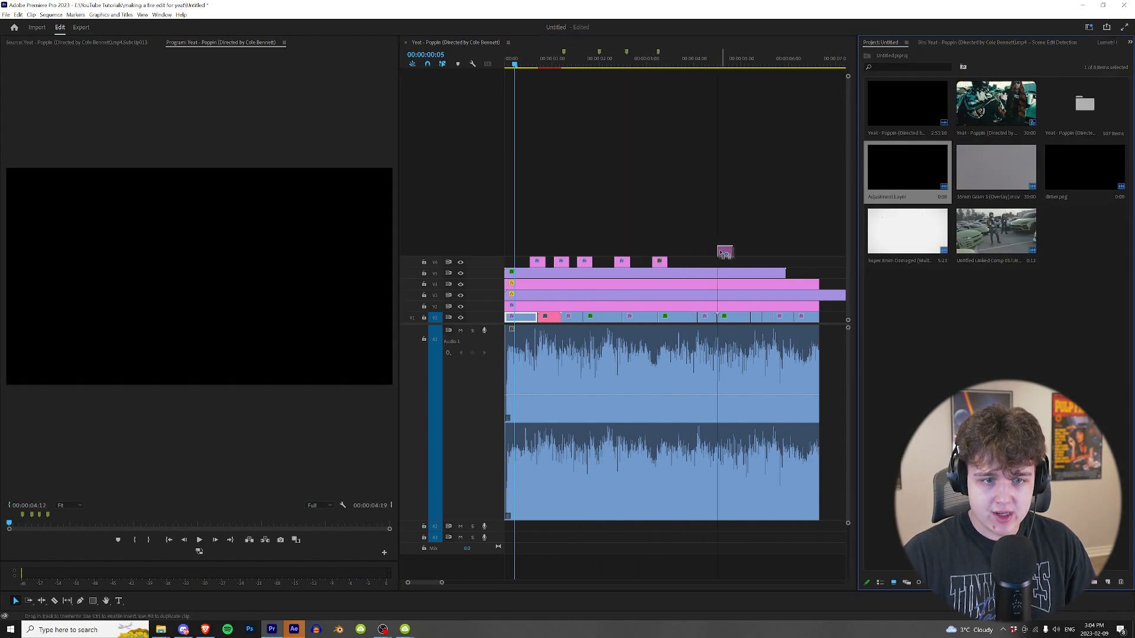
{"action": "left_click_drag", "start_coordinate": [722, 252], "coordinate": [697, 265]}
{"action": "scroll", "coordinate": [697, 266], "scroll_direction": "down", "scroll_amount": 2}
{"action": "scroll", "coordinate": [584, 239], "scroll_direction": "up", "scroll_amount": 3}
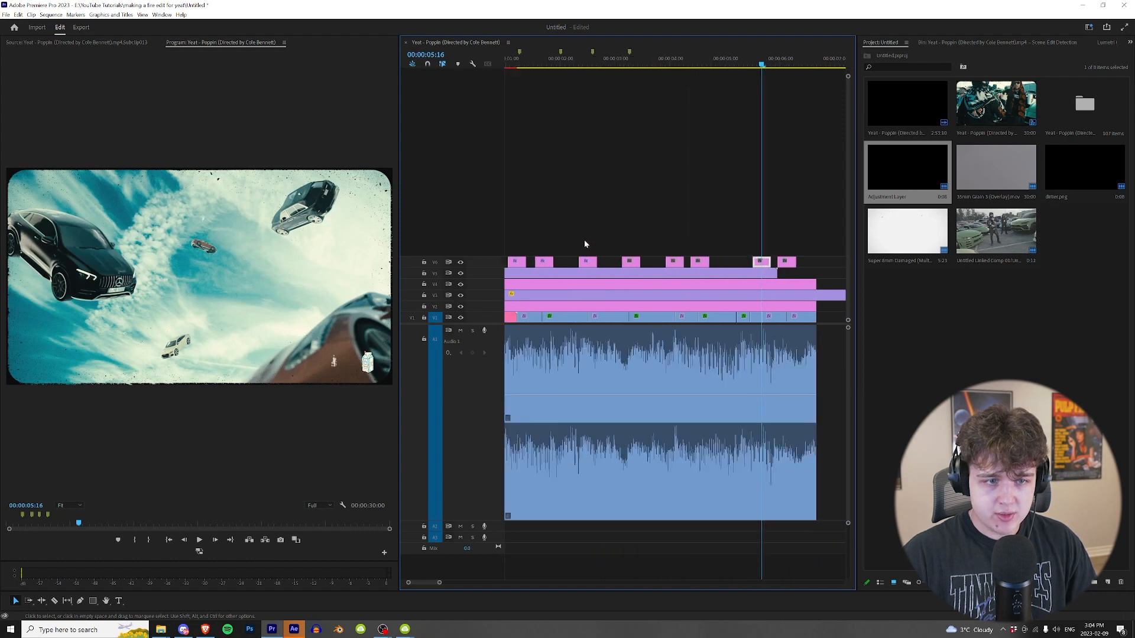
{"action": "scroll", "coordinate": [584, 240], "scroll_direction": "up", "scroll_amount": 2}
Apply the preset THE 2ND BEST ONE IN HERE to the fifth V6 adjustment layer and THE BEST ONE IN HERE to the sixth
{"action": "left_click", "coordinate": [674, 63]}
{"action": "left_click", "coordinate": [1128, 43]}
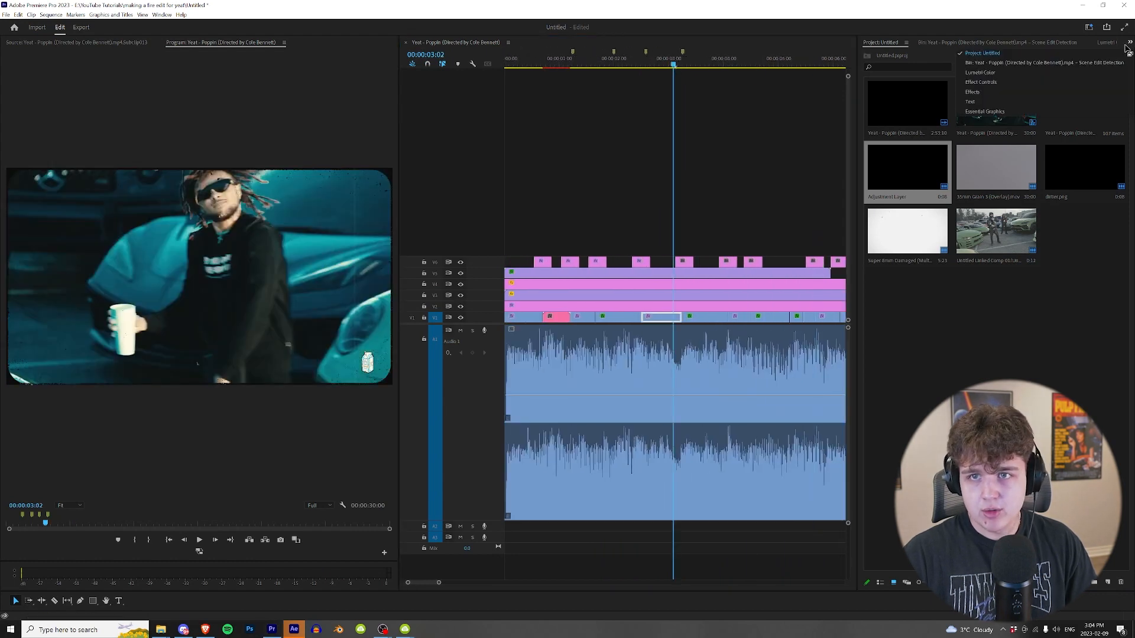
{"action": "left_click", "coordinate": [1045, 92]}
{"action": "left_click_drag", "start_coordinate": [926, 235], "coordinate": [791, 241]}
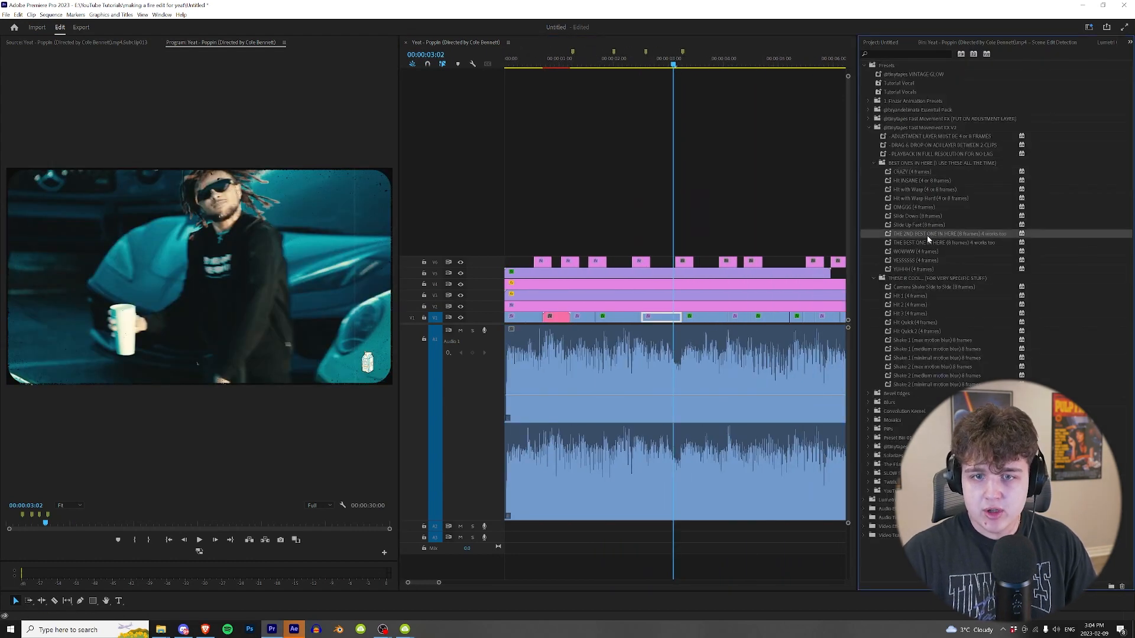
{"action": "left_click_drag", "start_coordinate": [936, 242], "coordinate": [850, 235]}
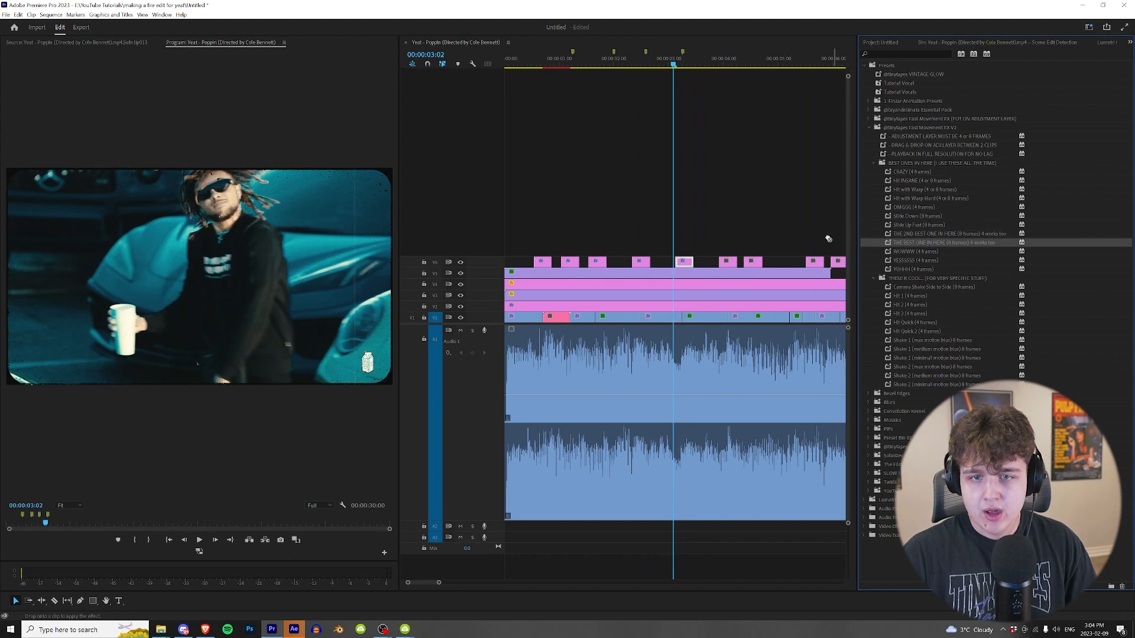
{"action": "left_click_drag", "start_coordinate": [725, 264], "coordinate": [727, 264]}
Apply the presets YUHHH (4 frames), Hit INSANE and OMGGG to the last three V6 adjustment layers in order
{"action": "left_click_drag", "start_coordinate": [906, 269], "coordinate": [753, 263]}
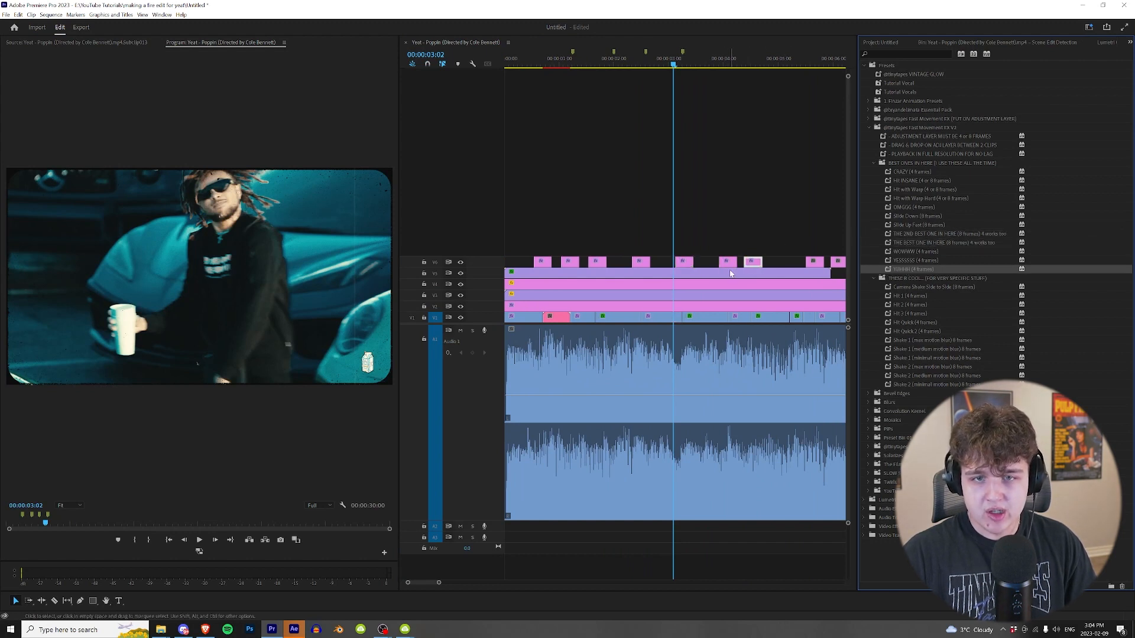
{"action": "scroll", "coordinate": [732, 272], "scroll_direction": "down", "scroll_amount": 2}
{"action": "left_click", "coordinate": [920, 181]}
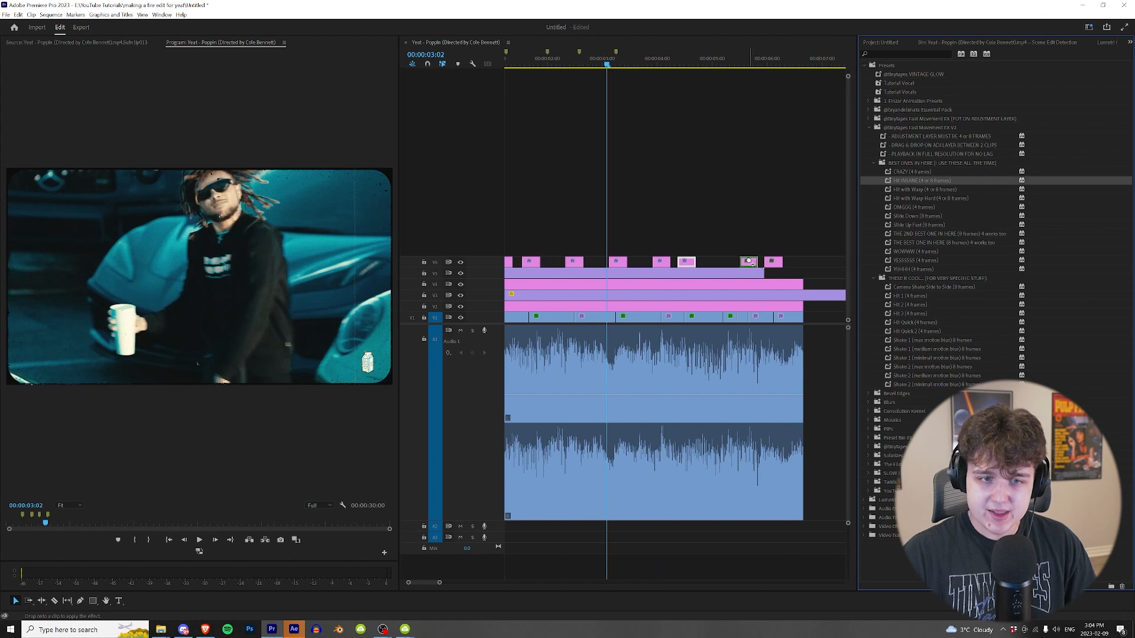
{"action": "left_click", "coordinate": [932, 207]}
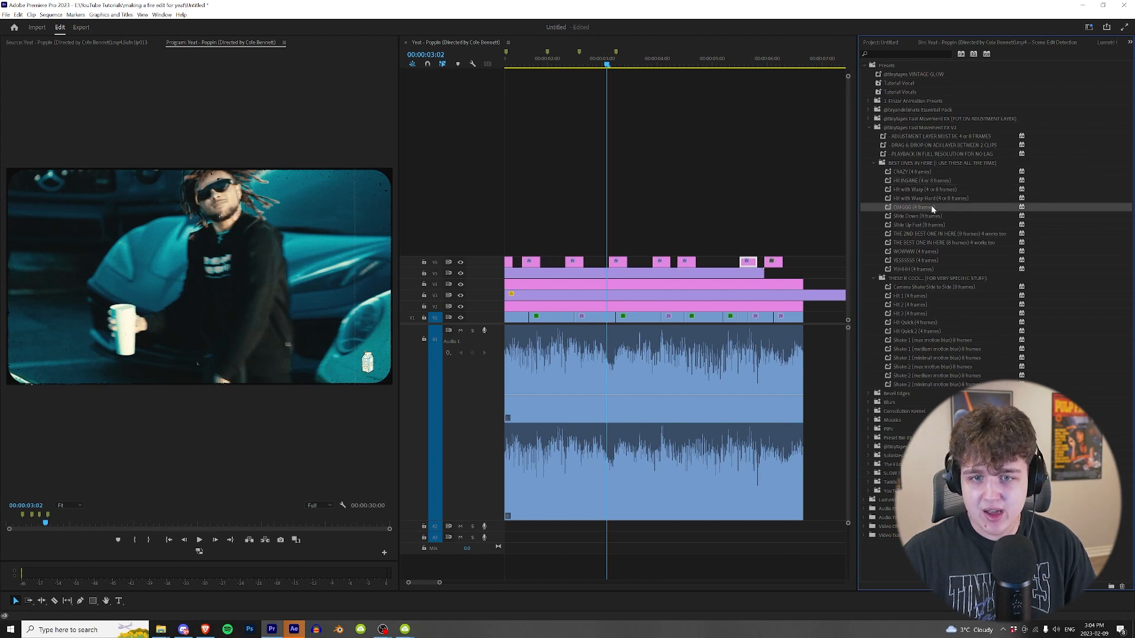
{"action": "left_click_drag", "start_coordinate": [781, 256], "coordinate": [776, 262]}
Save the project and play the whole edit with all V6 transition layers disabled
{"action": "scroll", "coordinate": [759, 273], "scroll_direction": "down", "scroll_amount": 4}
{"action": "left_click_drag", "start_coordinate": [519, 59], "coordinate": [502, 61]}
{"action": "key", "text": "ctrl+s"}
{"action": "left_click_drag", "start_coordinate": [703, 224], "coordinate": [520, 264]}
{"action": "key", "text": "space"}
{"action": "key", "text": "shift+e"}
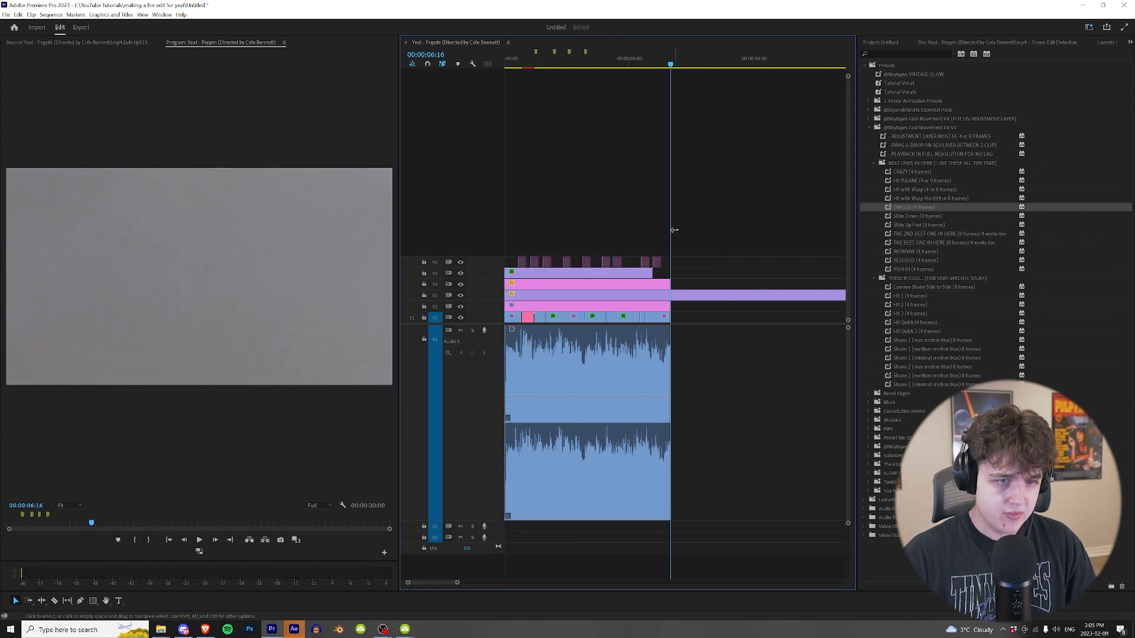
Re-enable all V6 transition layers, return to the start of the sequence and save the project
{"action": "left_click_drag", "start_coordinate": [673, 230], "coordinate": [507, 263]}
{"action": "key", "text": "shift+e"}
{"action": "key", "text": "Home"}
{"action": "key", "text": "ctrl+s"}
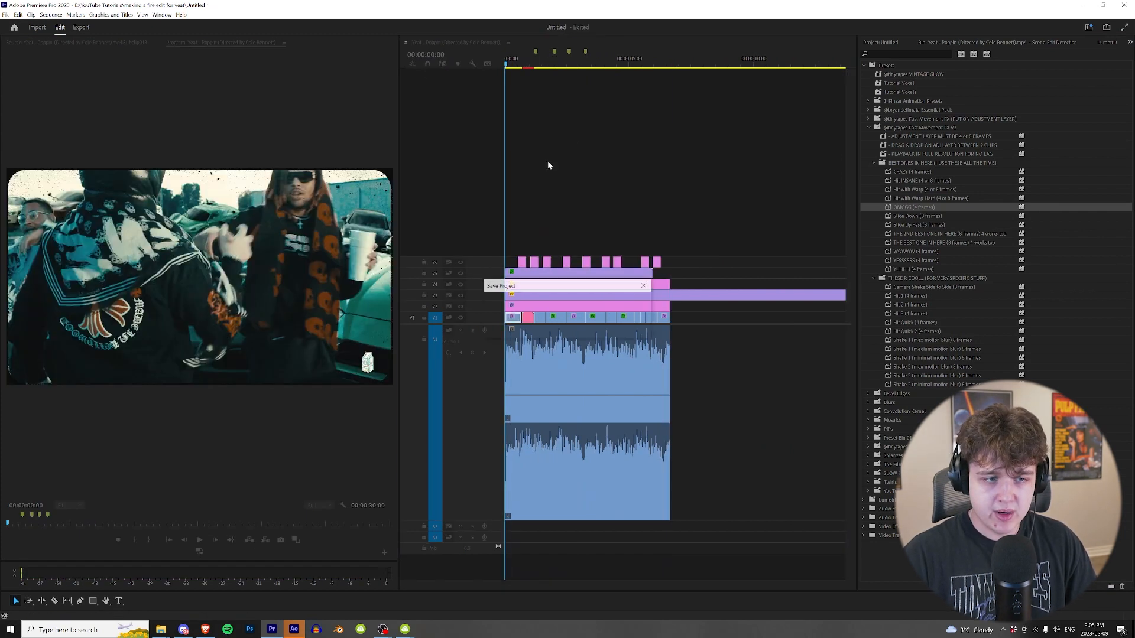
Go to the linked second clip in the sequence, then switch to After Effects and preview its composition
{"action": "key", "text": "End"}
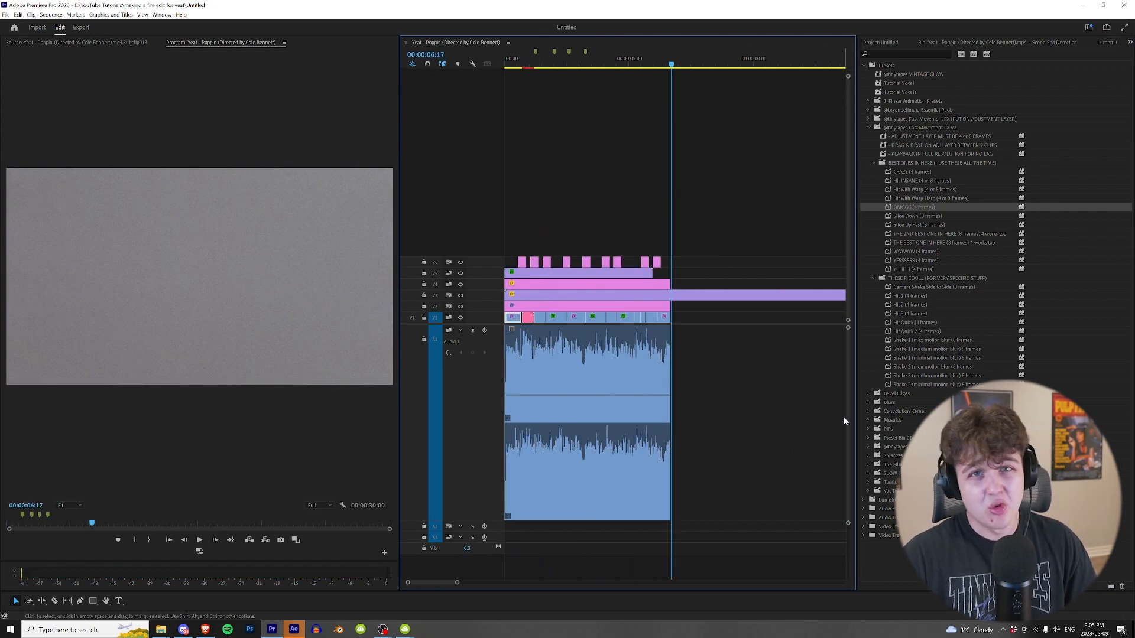
{"action": "key", "text": "="}
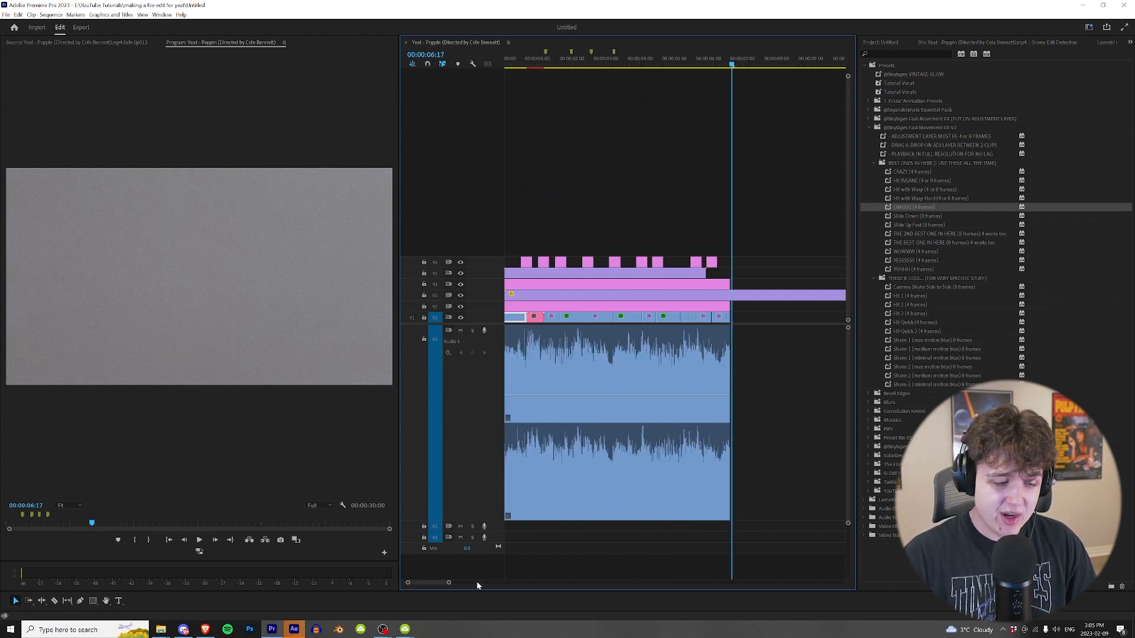
{"action": "scroll", "coordinate": [565, 330], "scroll_direction": "up", "scroll_amount": 2}
{"action": "scroll", "coordinate": [565, 296], "scroll_direction": "up", "scroll_amount": 2}
{"action": "left_click", "coordinate": [552, 60]}
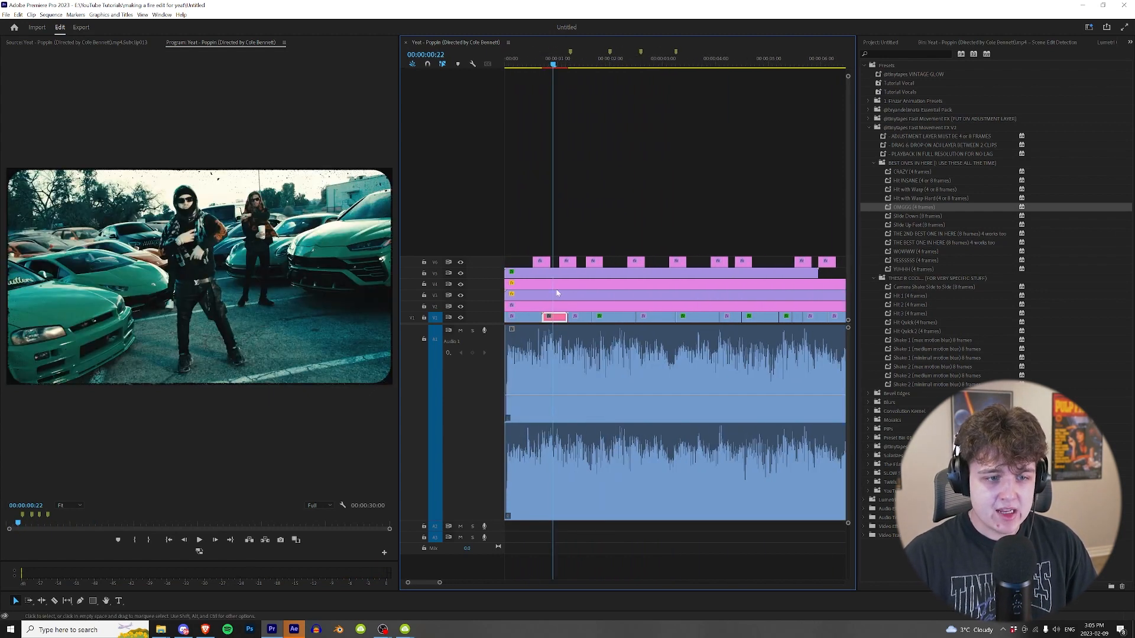
{"action": "left_click", "coordinate": [295, 629]}
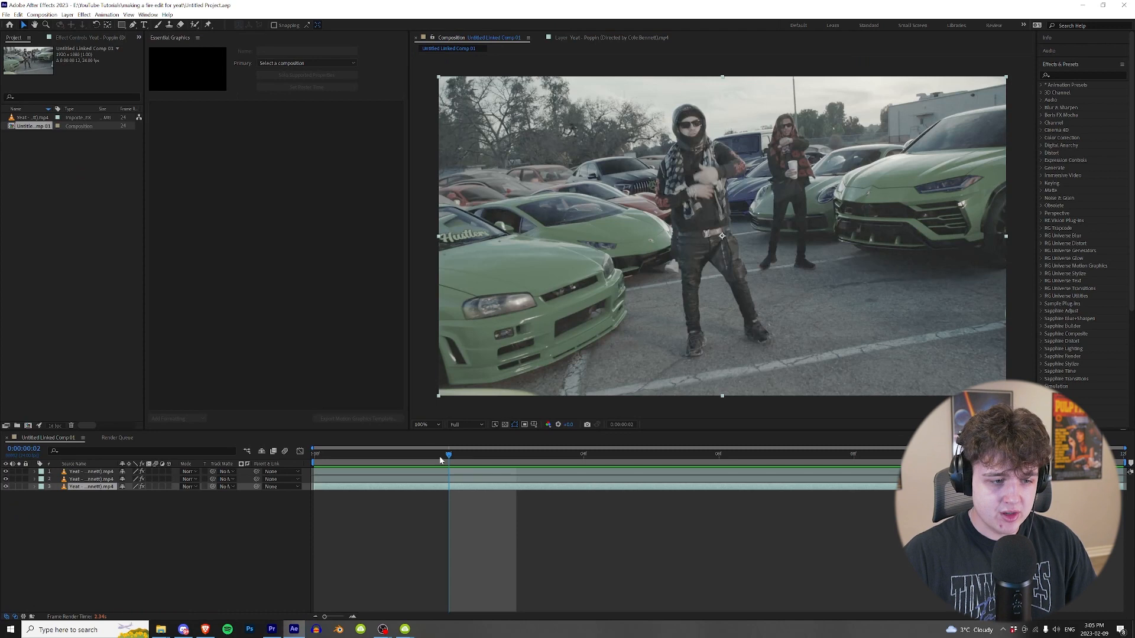
{"action": "key", "text": "space"}
Hide and show the three layers of the linked composition to examine the cut-out figure and the background separately
{"action": "left_click_drag", "start_coordinate": [6, 480], "coordinate": [5, 473]}
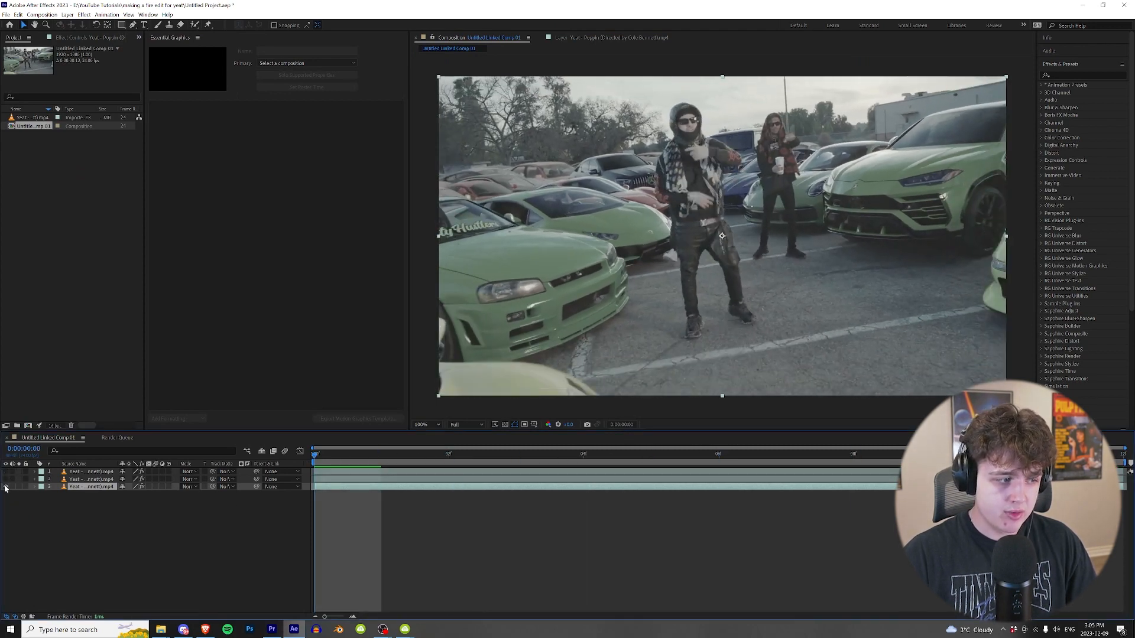
{"action": "left_click", "coordinate": [5, 486]}
{"action": "left_click", "coordinate": [7, 479]}
{"action": "left_click", "coordinate": [8, 479]}
{"action": "left_click", "coordinate": [7, 479]}
{"action": "left_click", "coordinate": [7, 480]}
{"action": "left_click", "coordinate": [6, 472]}
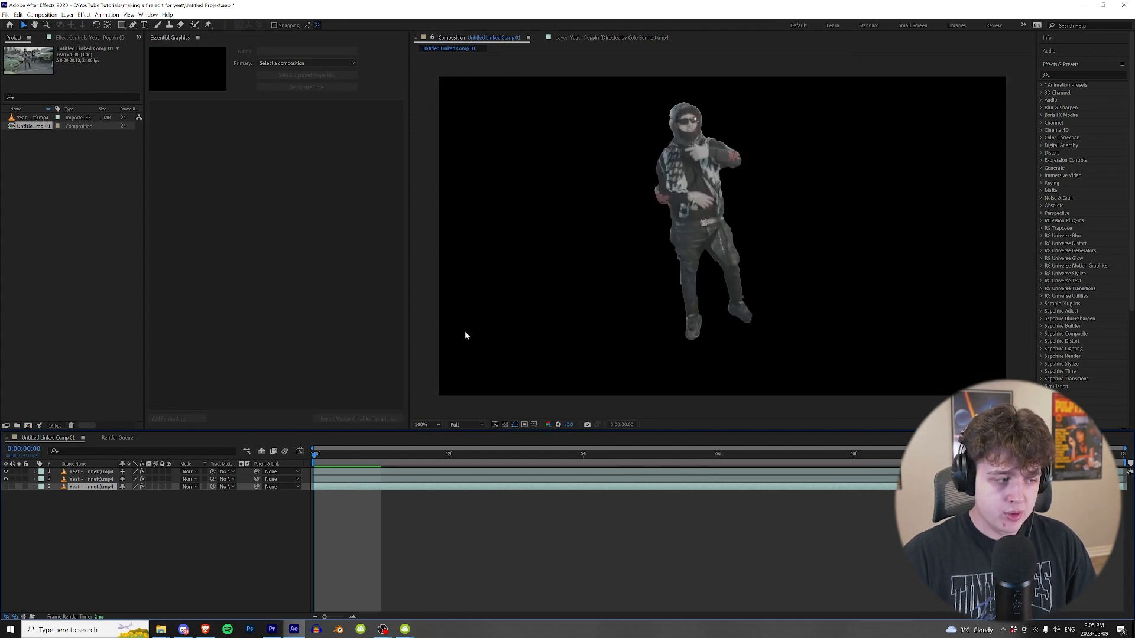
{"action": "left_click", "coordinate": [79, 480]}
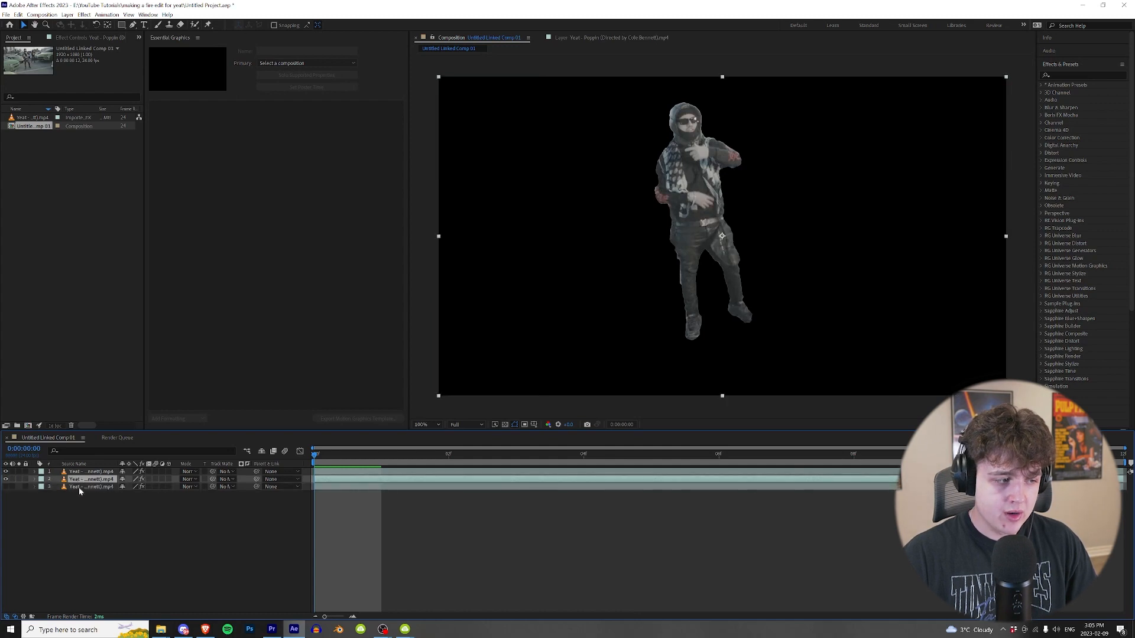
{"action": "left_click", "coordinate": [79, 486]}
{"action": "left_click", "coordinate": [6, 487]}
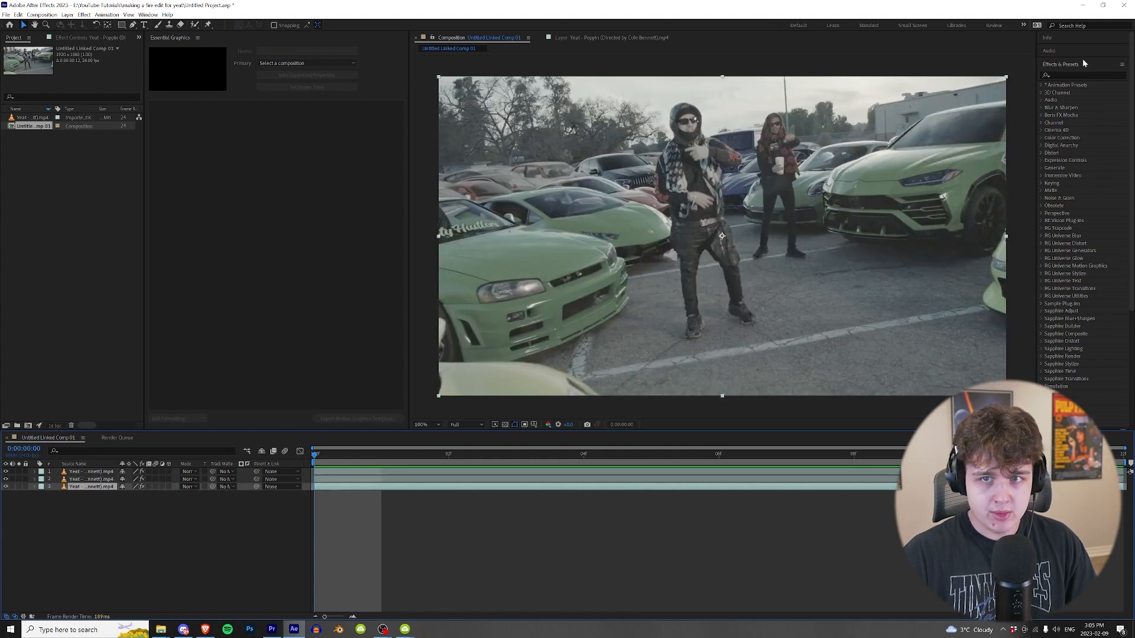
Apply the Liquid Explosion animation preset Rick and Morty to the middle cut-out layer and preview the effect
{"action": "left_click", "coordinate": [1063, 65]}
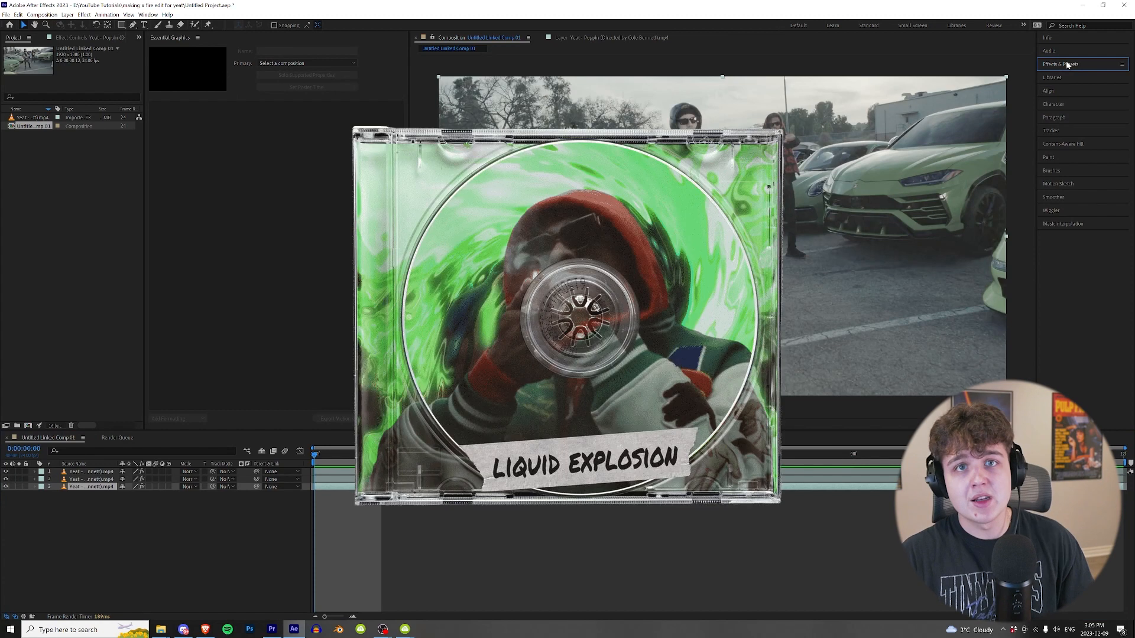
{"action": "left_click", "coordinate": [1070, 63]}
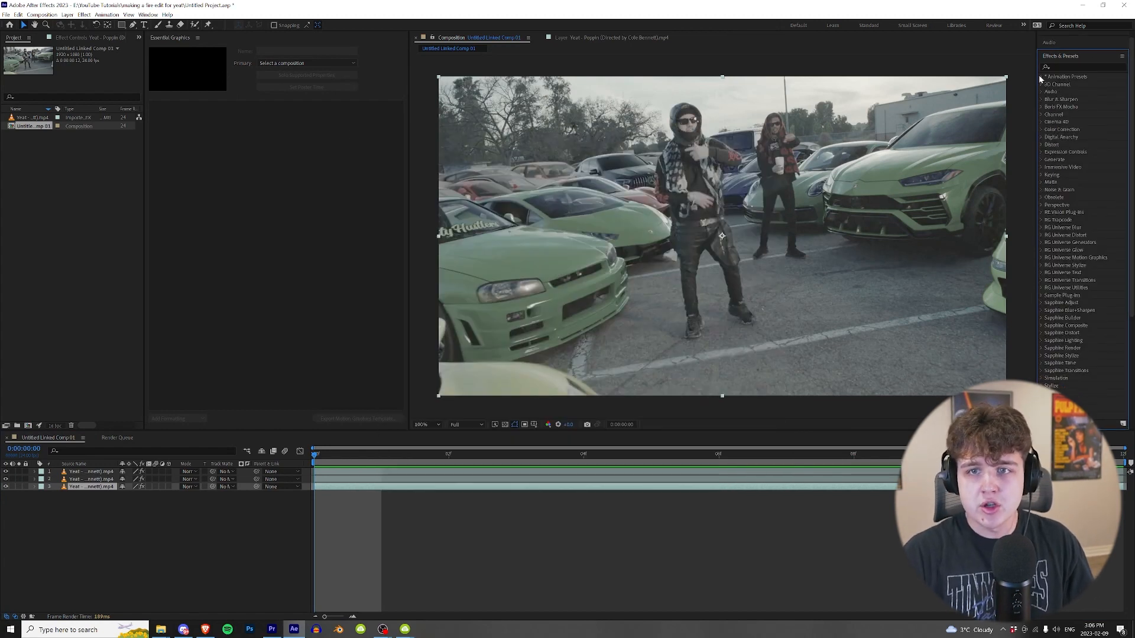
{"action": "left_click", "coordinate": [1042, 77]}
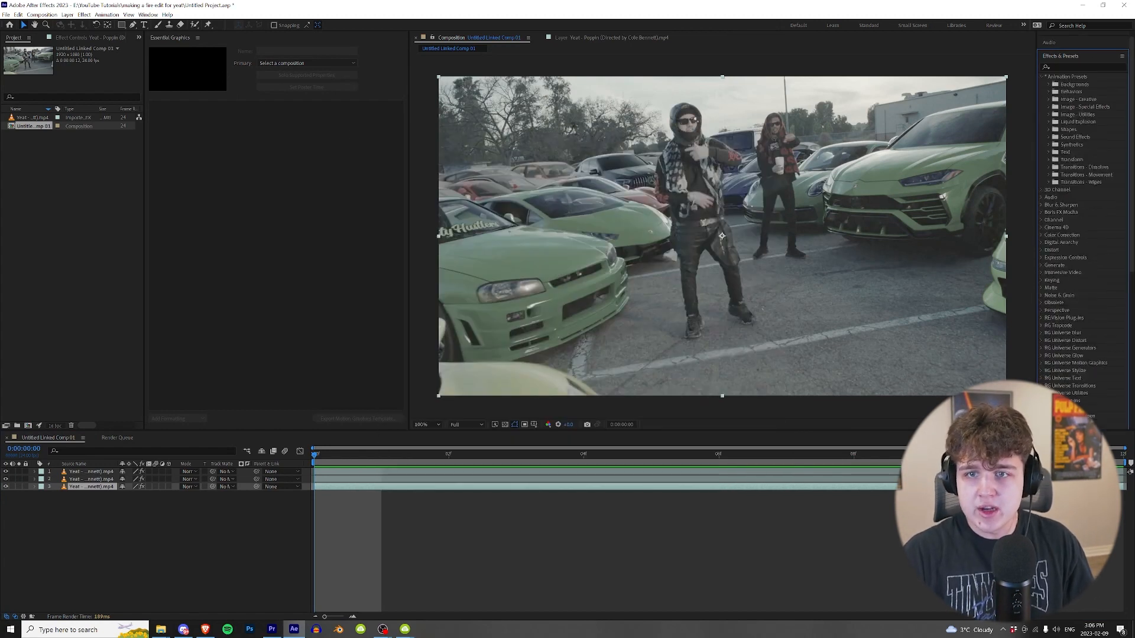
{"action": "left_click", "coordinate": [1048, 122]}
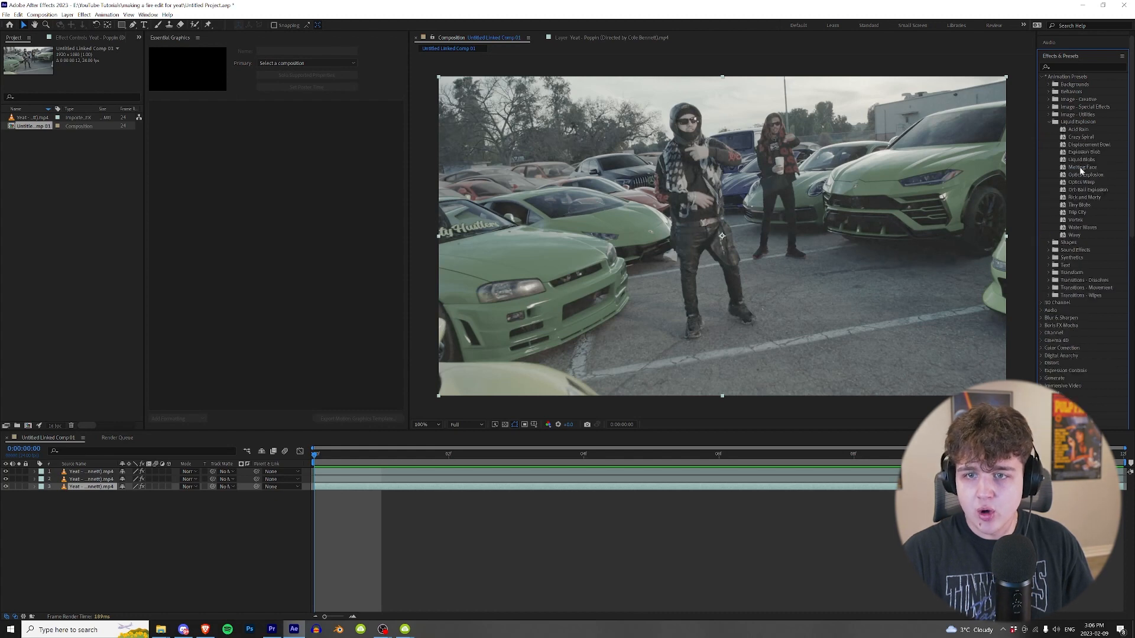
{"action": "left_click", "coordinate": [90, 480]}
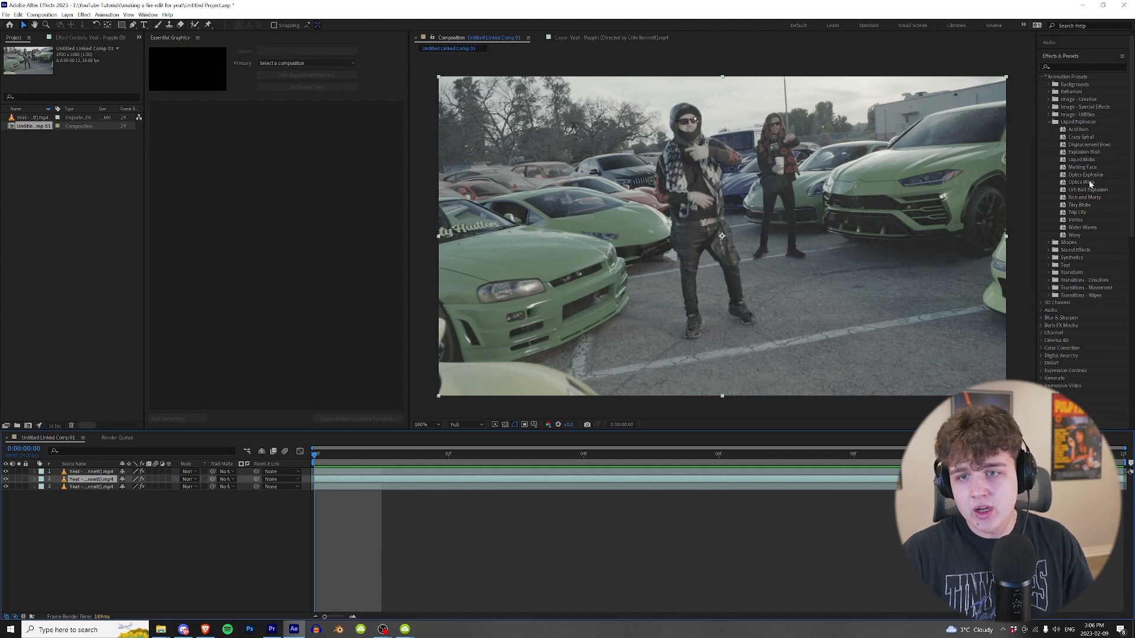
{"action": "left_click", "coordinate": [1086, 160]}
{"action": "left_click_drag", "start_coordinate": [1096, 197], "coordinate": [118, 478]}
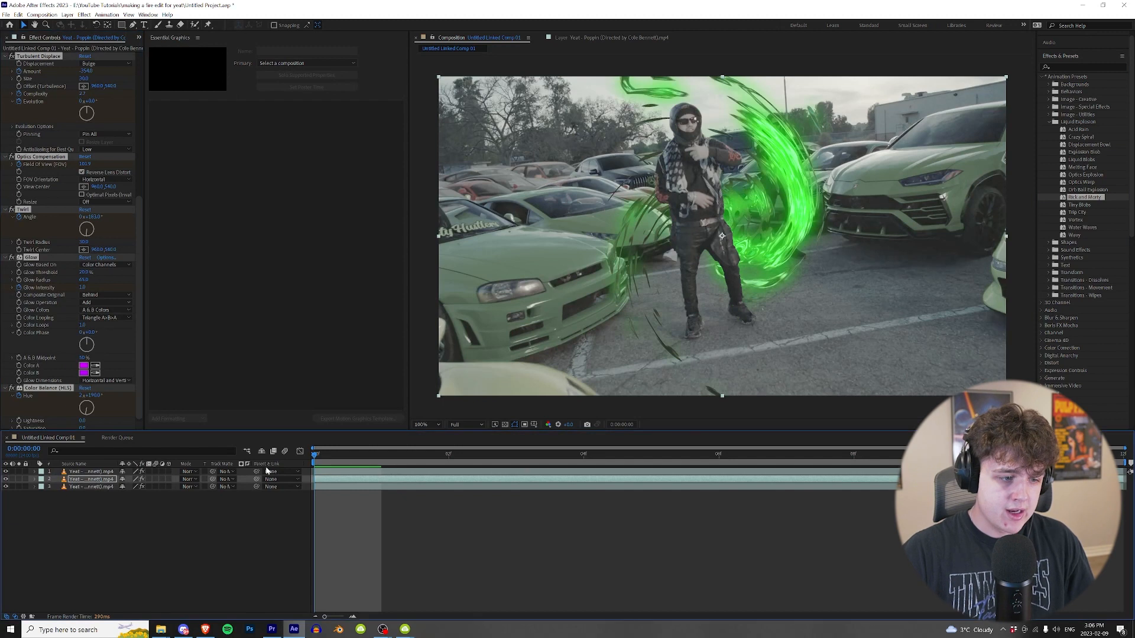
{"action": "key", "text": "space"}
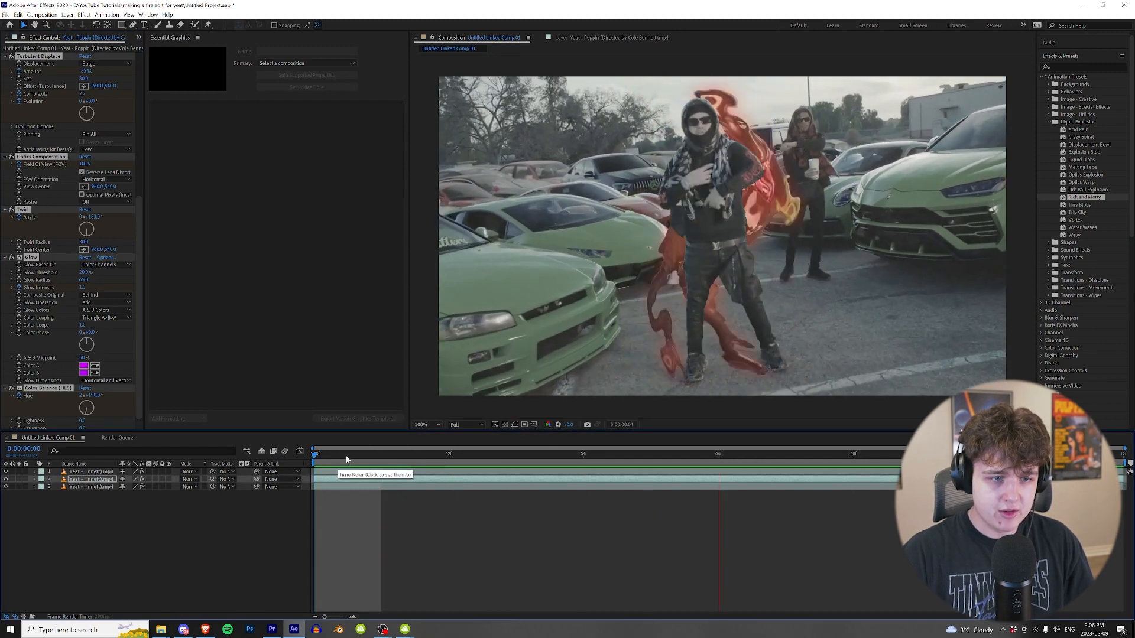
{"action": "key", "text": "space"}
Try the Rick and Morty preset on the bottom background layer and preview the composition
{"action": "left_click", "coordinate": [88, 486]}
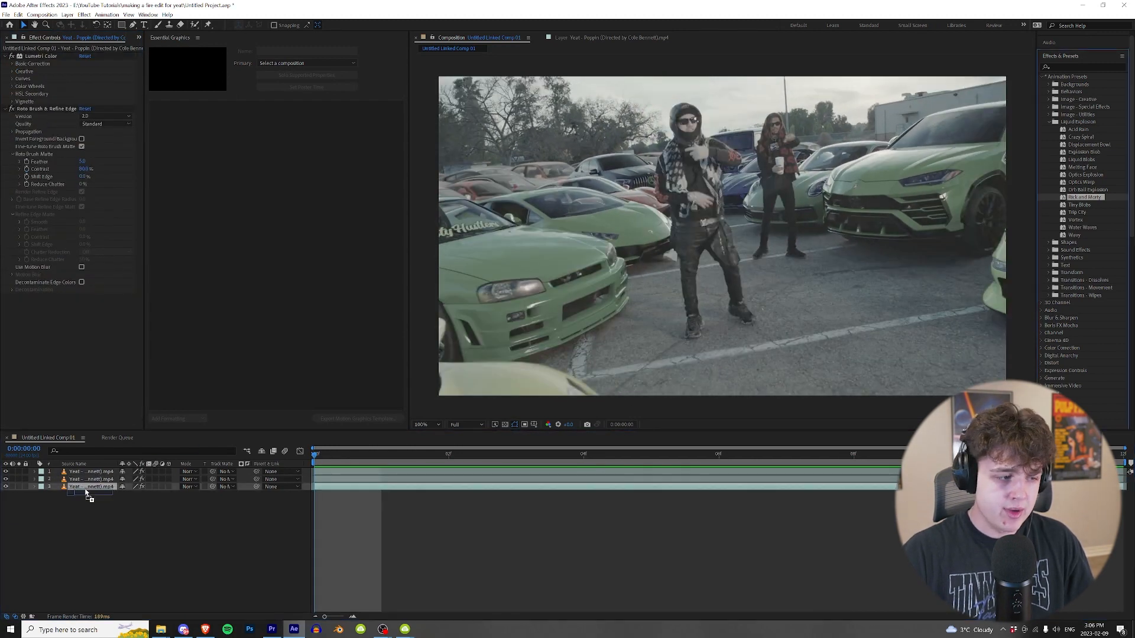
{"action": "key", "text": "space"}
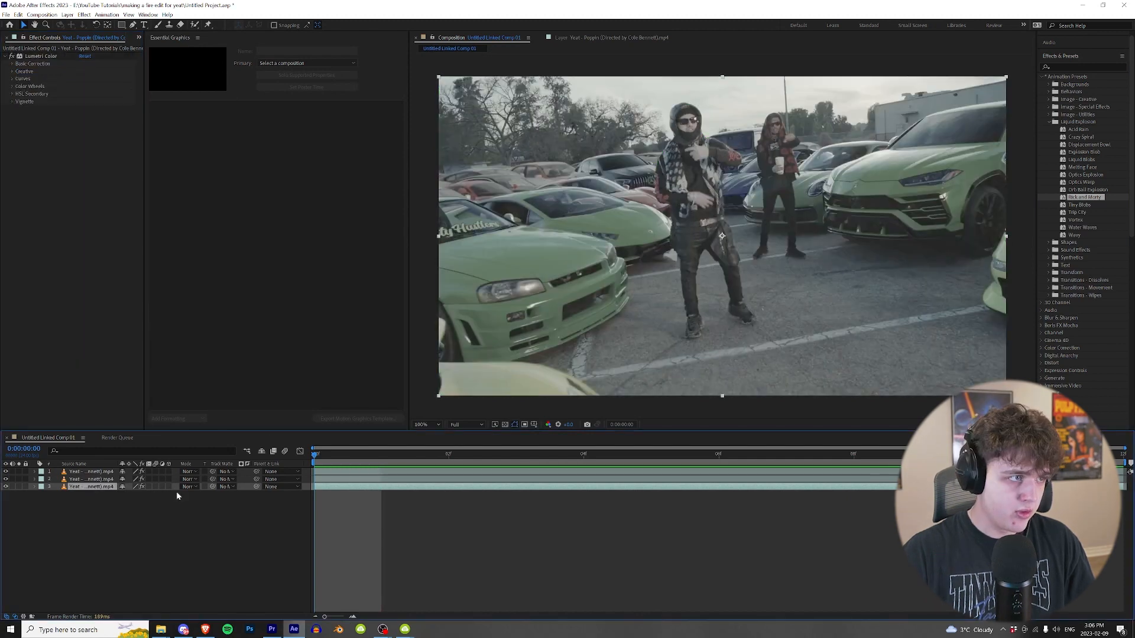
Duplicate the bottom background layer, apply the Rick and Morty preset to the upper copy, and preview the composition
{"action": "key", "text": "ctrl+d"}
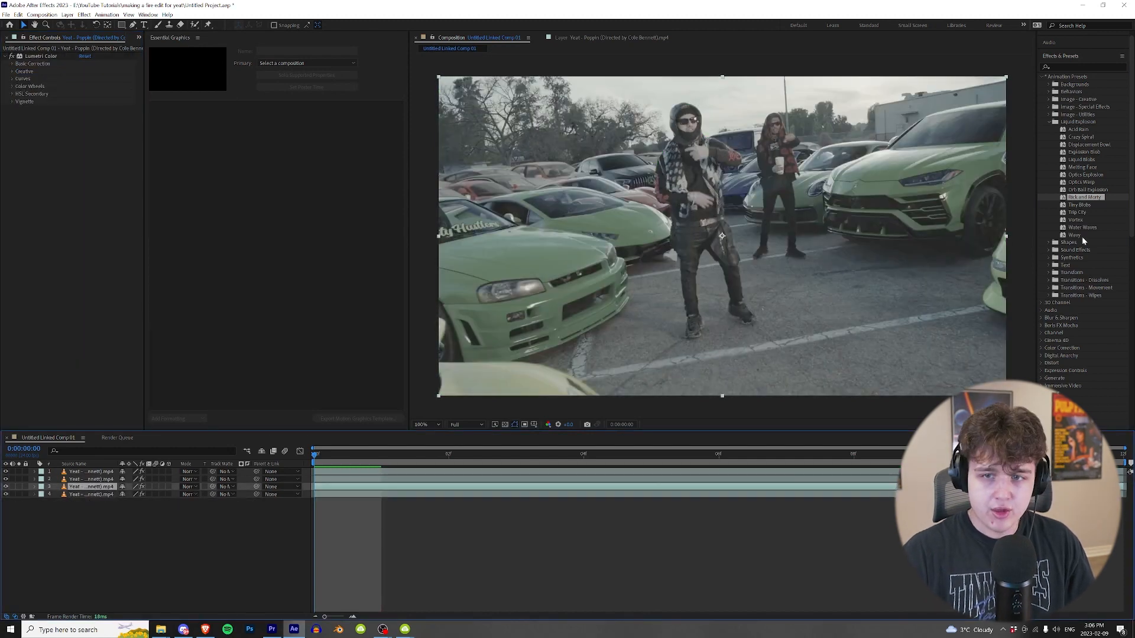
{"action": "double_click", "coordinate": [1084, 198]}
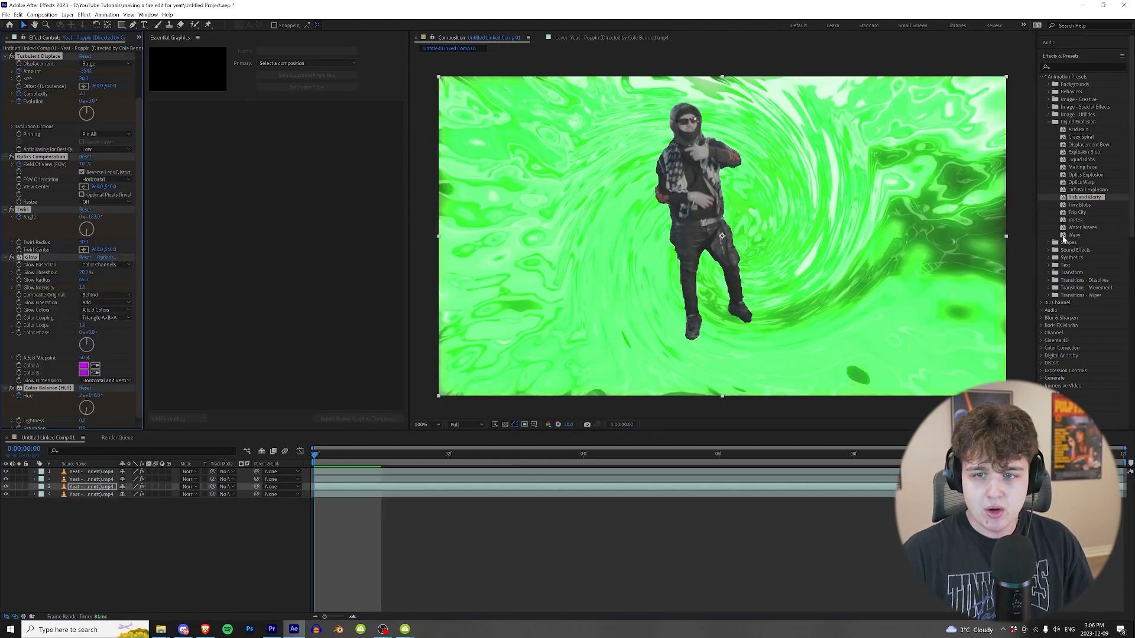
{"action": "mouse_move", "coordinate": [1081, 237]}
{"action": "left_mouse_down"}
{"action": "mouse_move", "coordinate": [650, 331]}
{"action": "mouse_move", "coordinate": [140, 485]}
{"action": "mouse_move", "coordinate": [109, 484]}
{"action": "left_mouse_up"}
{"action": "key", "text": "space"}
Switch to Premiere Pro and play the sequence around the linked clip and from the beginning
{"action": "left_click", "coordinate": [272, 631]}
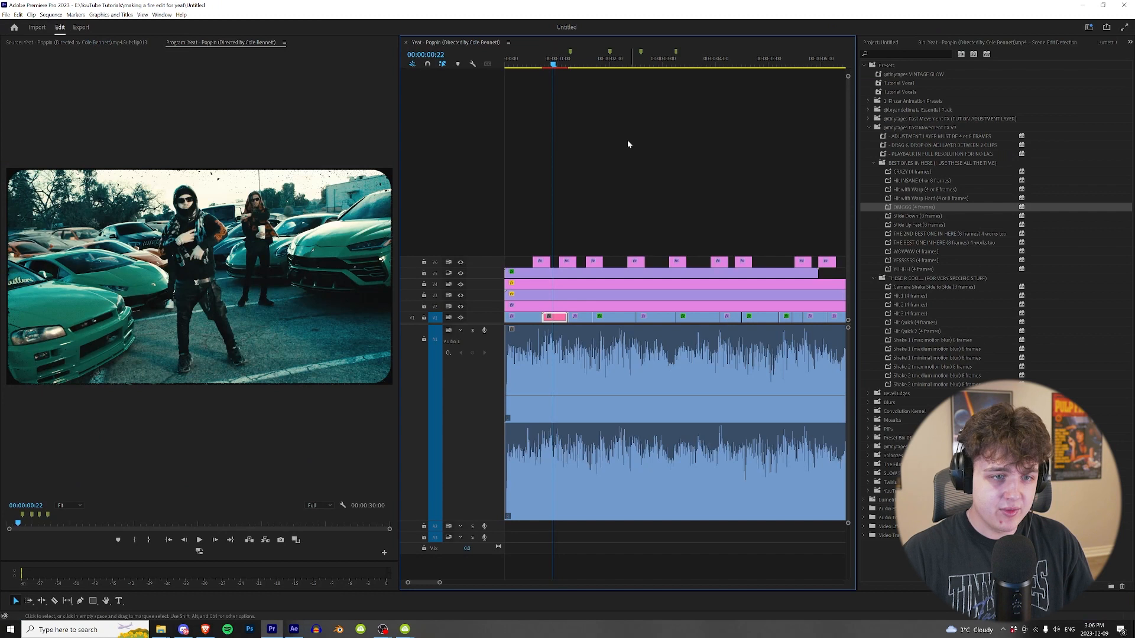
{"action": "left_click", "coordinate": [538, 64]}
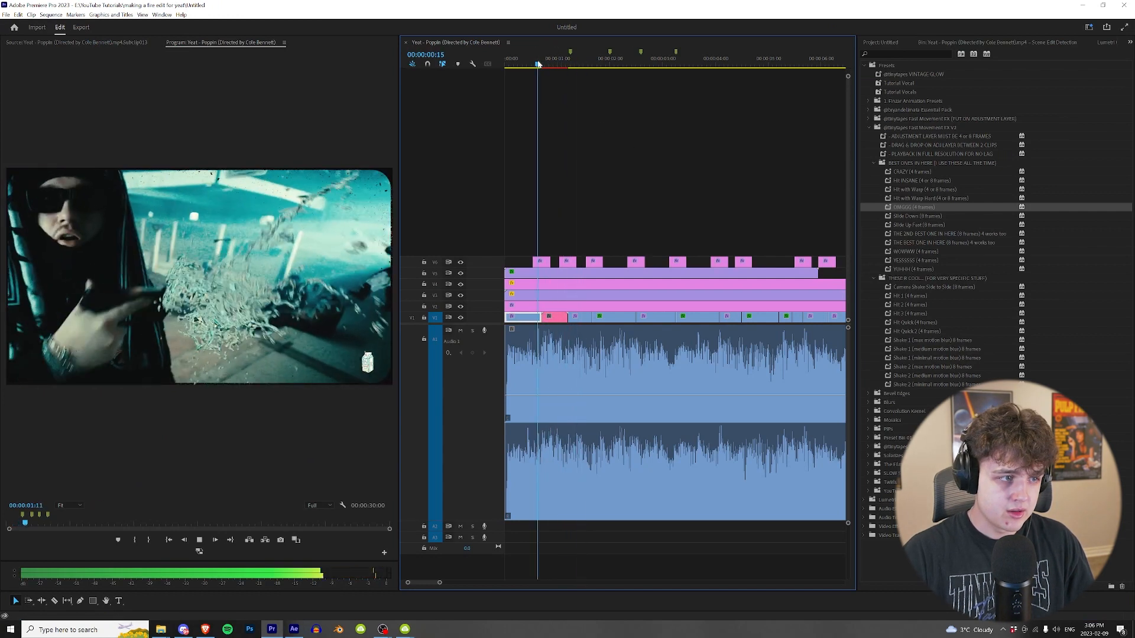
{"action": "key", "text": "space"}
{"action": "left_click_drag", "start_coordinate": [561, 67], "coordinate": [501, 101]}
{"action": "key", "text": "minus"}
{"action": "key", "text": "space"}
{"action": "key", "text": "space"}
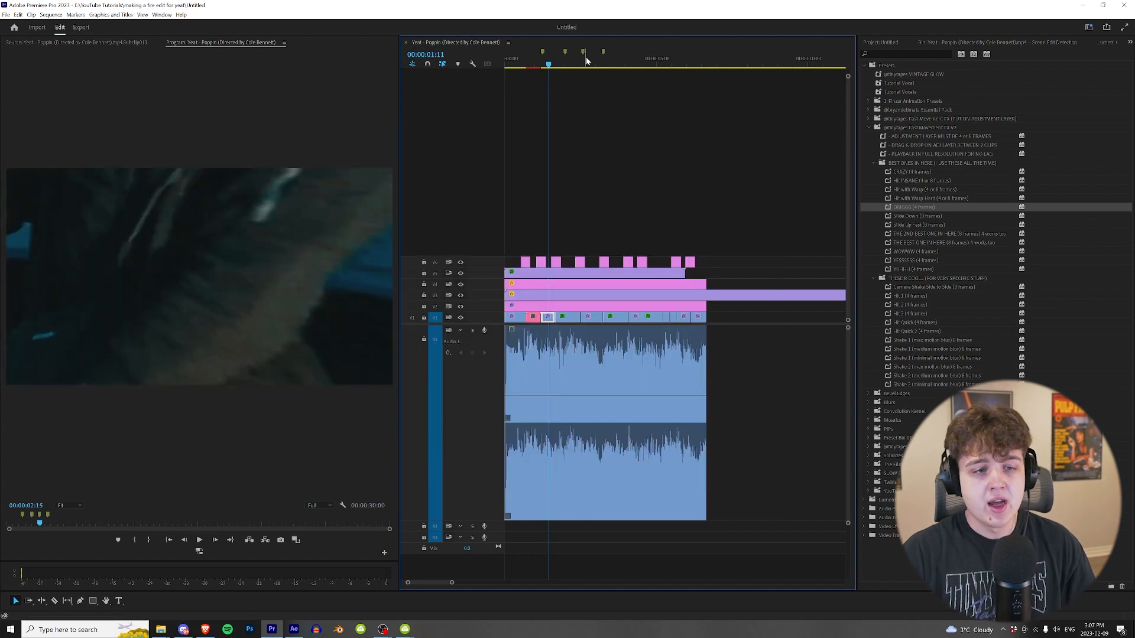
Apply a slow shutter preset to the clip at 00:00:04:20, save the project, and play that part back
{"action": "left_click", "coordinate": [592, 62]}
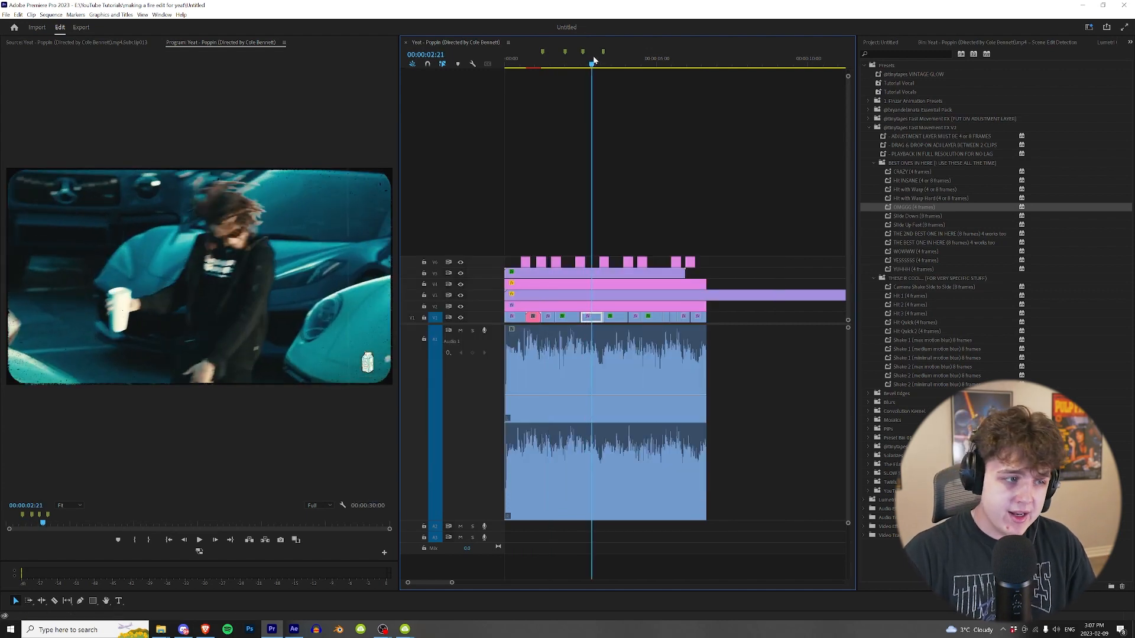
{"action": "left_click", "coordinate": [1130, 42]}
{"action": "left_click", "coordinate": [1063, 53]}
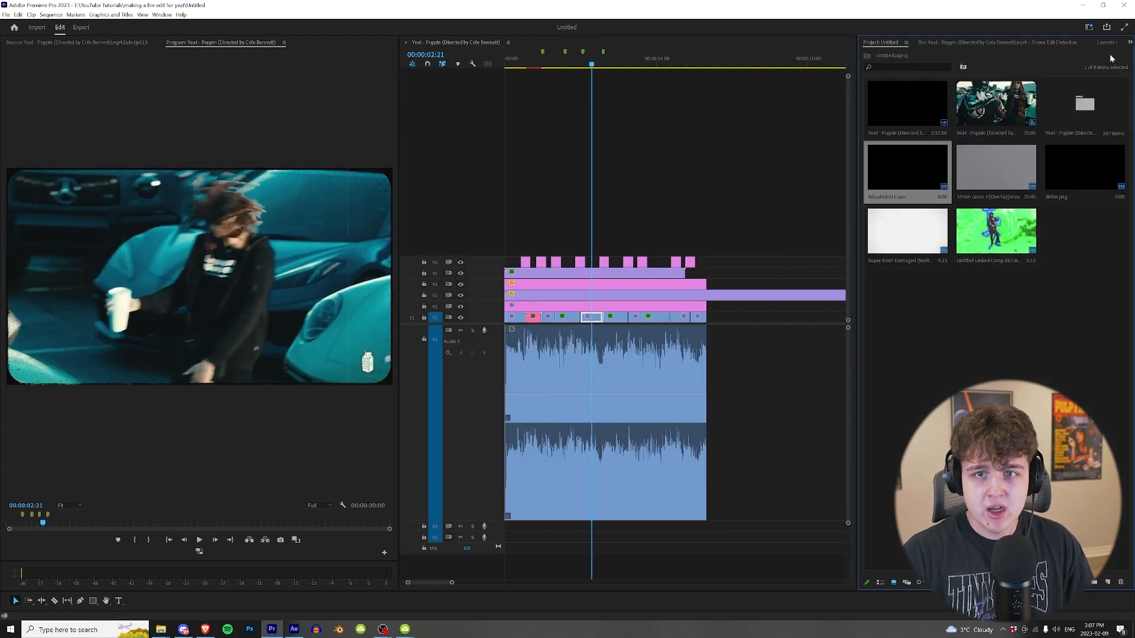
{"action": "left_click", "coordinate": [1130, 42]}
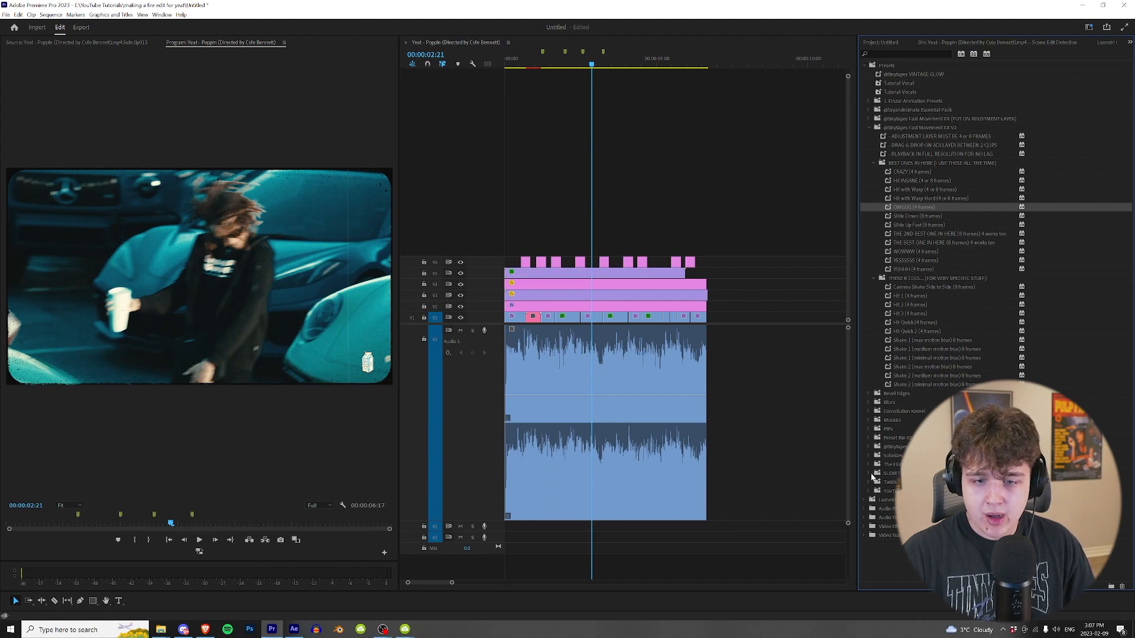
{"action": "left_click_drag", "start_coordinate": [641, 63], "coordinate": [654, 90]}
{"action": "key", "text": "="}
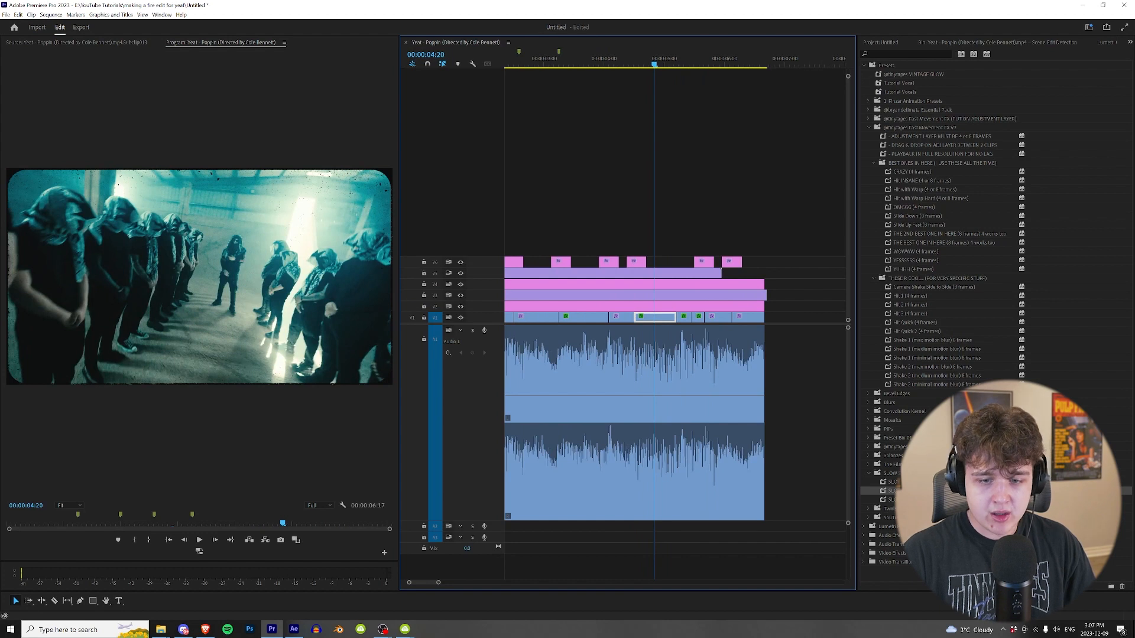
{"action": "key", "text": "ctrl+s"}
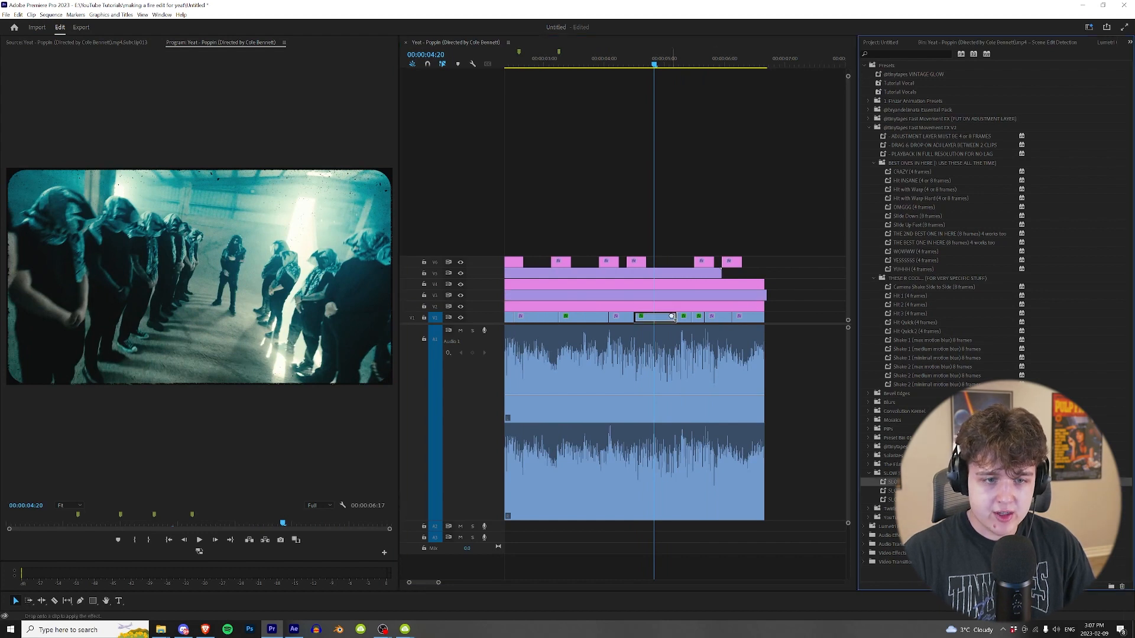
{"action": "left_click", "coordinate": [625, 59]}
{"action": "key", "text": "space"}
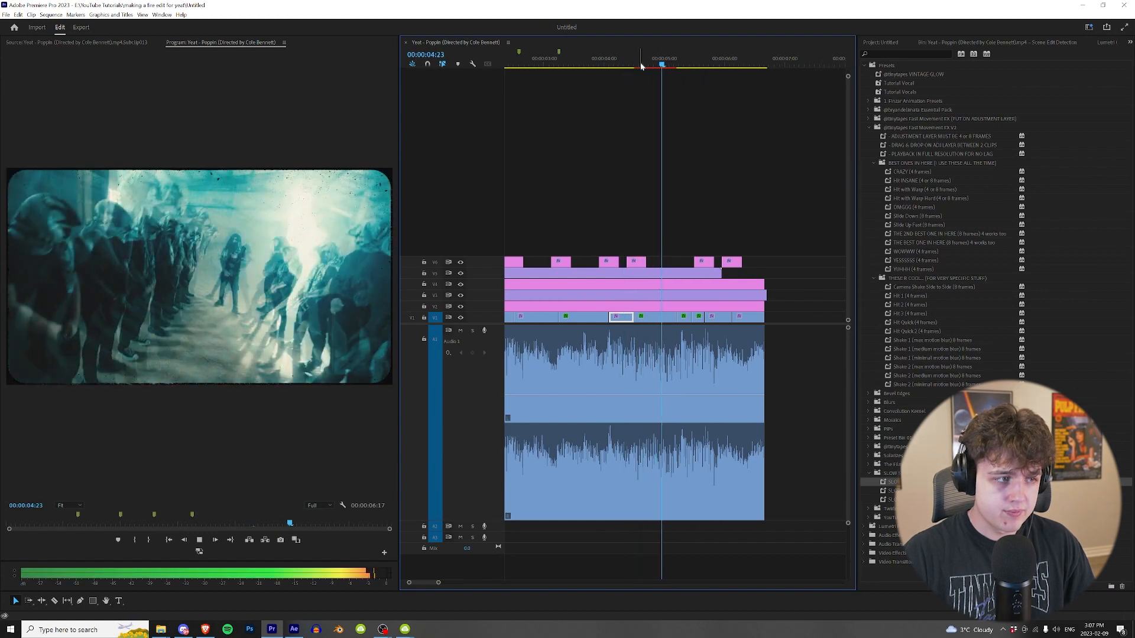
Move all overlay and adjustment layers up one track and duplicate the V1 clips onto the freed V2 track
{"action": "left_click", "coordinate": [638, 66]}
{"action": "mouse_move", "coordinate": [639, 69]}
{"action": "left_mouse_down"}
{"action": "mouse_move", "coordinate": [665, 83]}
{"action": "mouse_move", "coordinate": [621, 79]}
{"action": "left_mouse_up"}
{"action": "left_click_drag", "start_coordinate": [785, 207], "coordinate": [496, 301]}
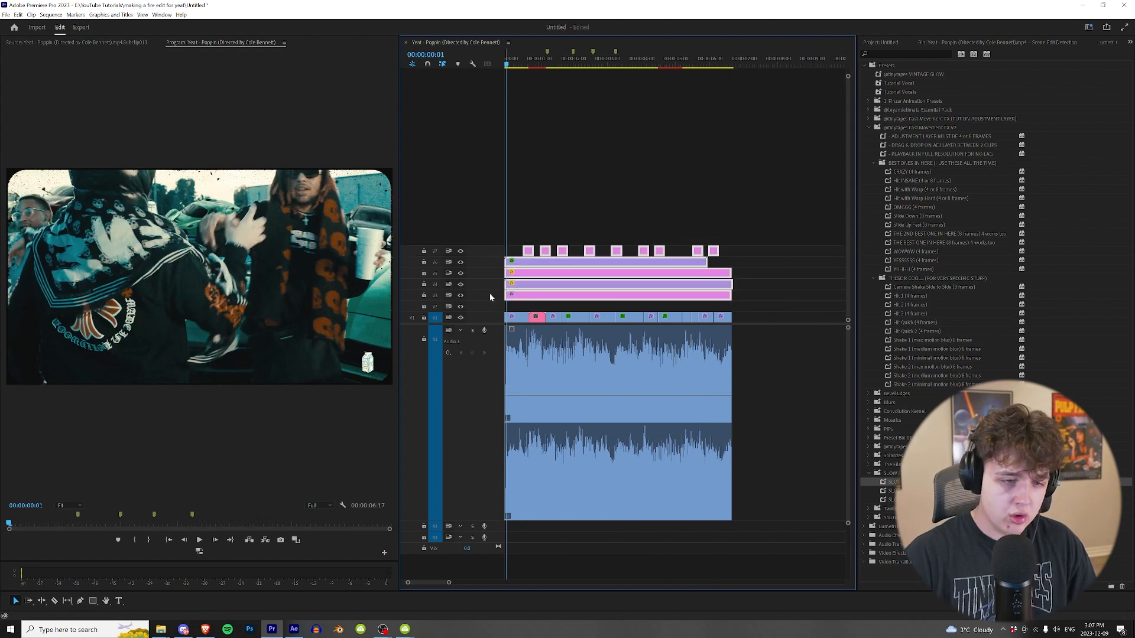
{"action": "left_click", "coordinate": [753, 317]}
{"action": "left_click_drag", "start_coordinate": [755, 313], "coordinate": [513, 308]}
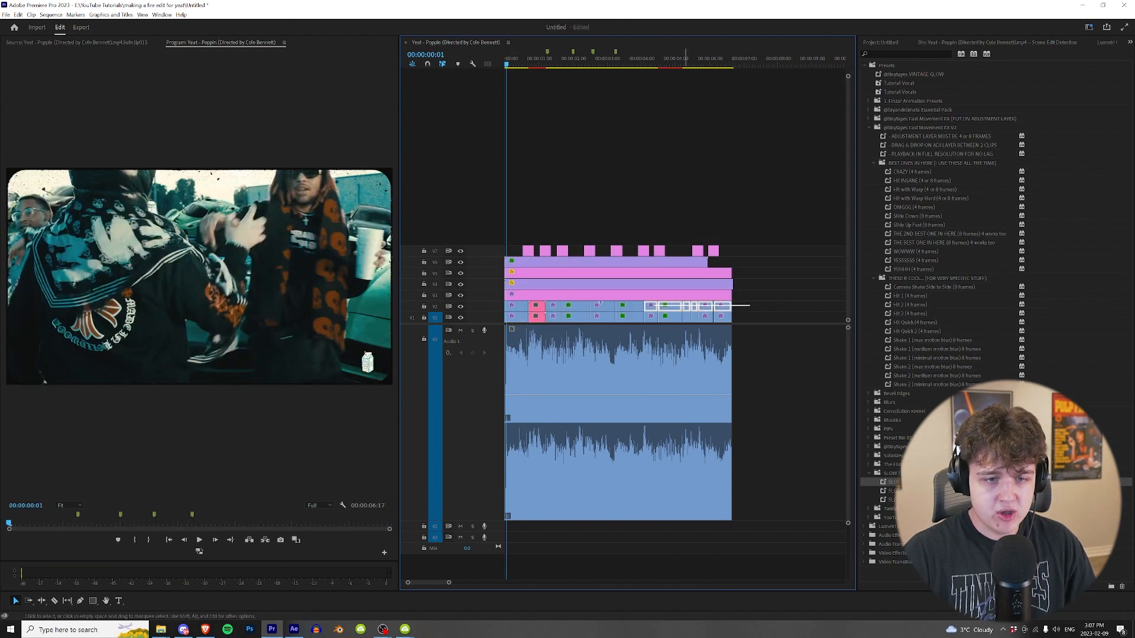
Nest the duplicated clips on V2 into a single sequence
{"action": "right_click", "coordinate": [521, 306]}
{"action": "left_click", "coordinate": [551, 432]}
{"action": "key", "text": "Return"}
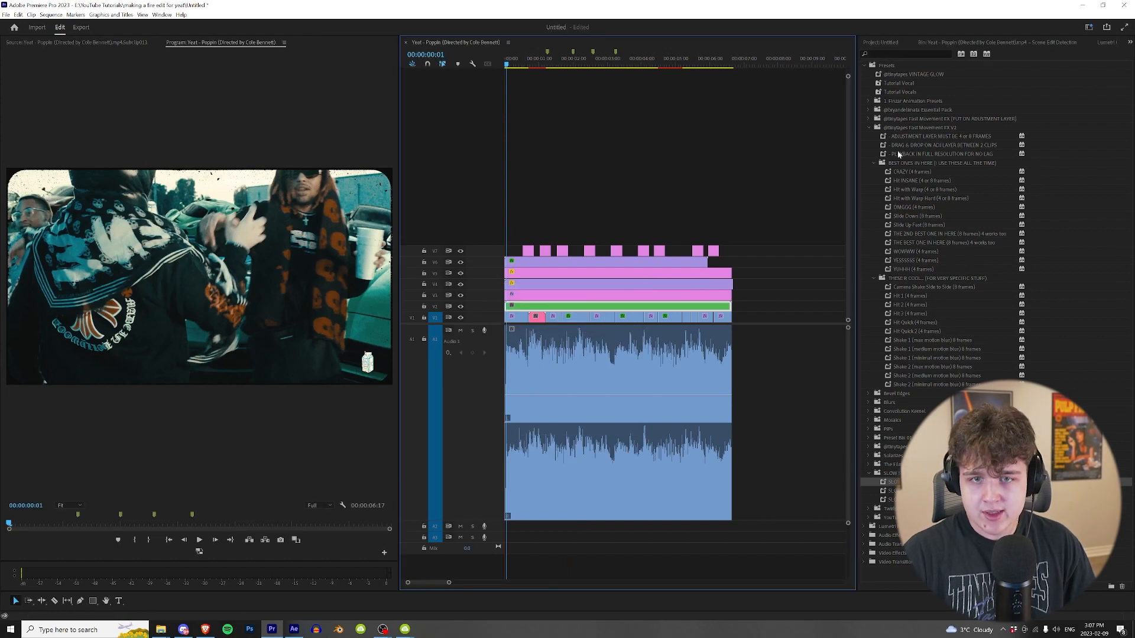
Apply a preset from The Film Look folder to the nested sequence on V2
{"action": "left_click", "coordinate": [868, 465]}
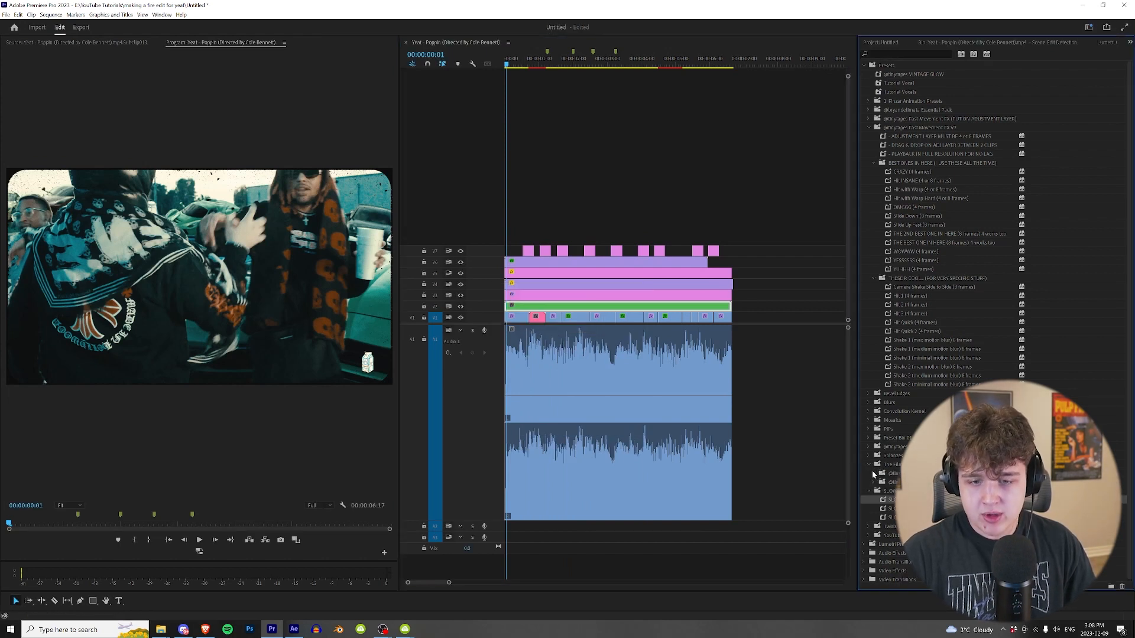
{"action": "scroll", "coordinate": [868, 465], "scroll_direction": "down", "scroll_amount": 2}
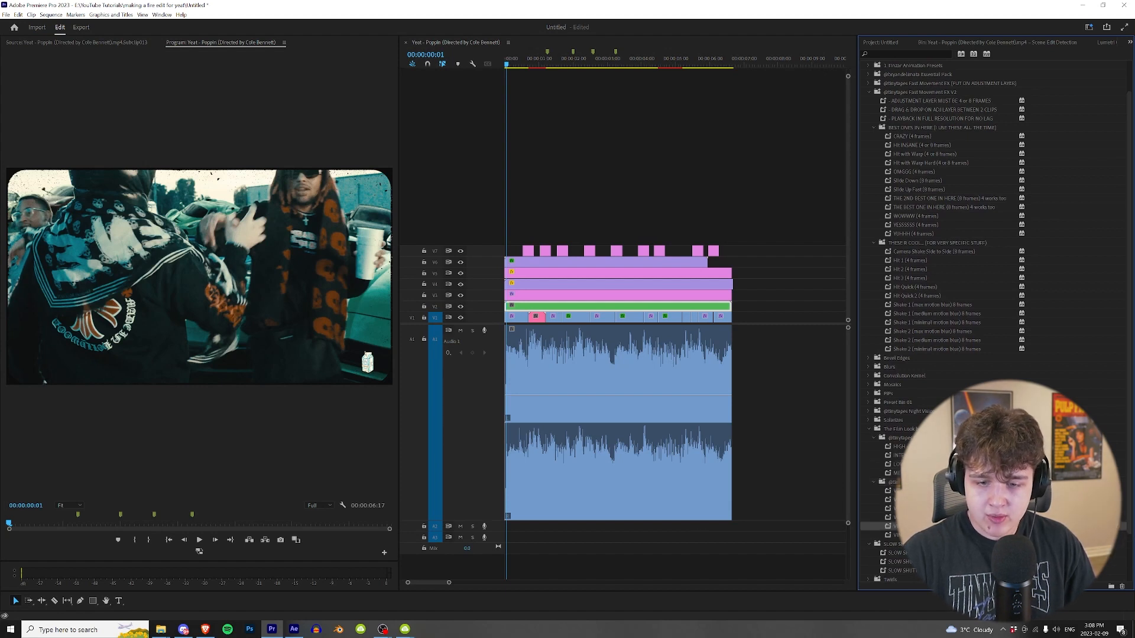
{"action": "left_click_drag", "start_coordinate": [622, 324], "coordinate": [622, 324]}
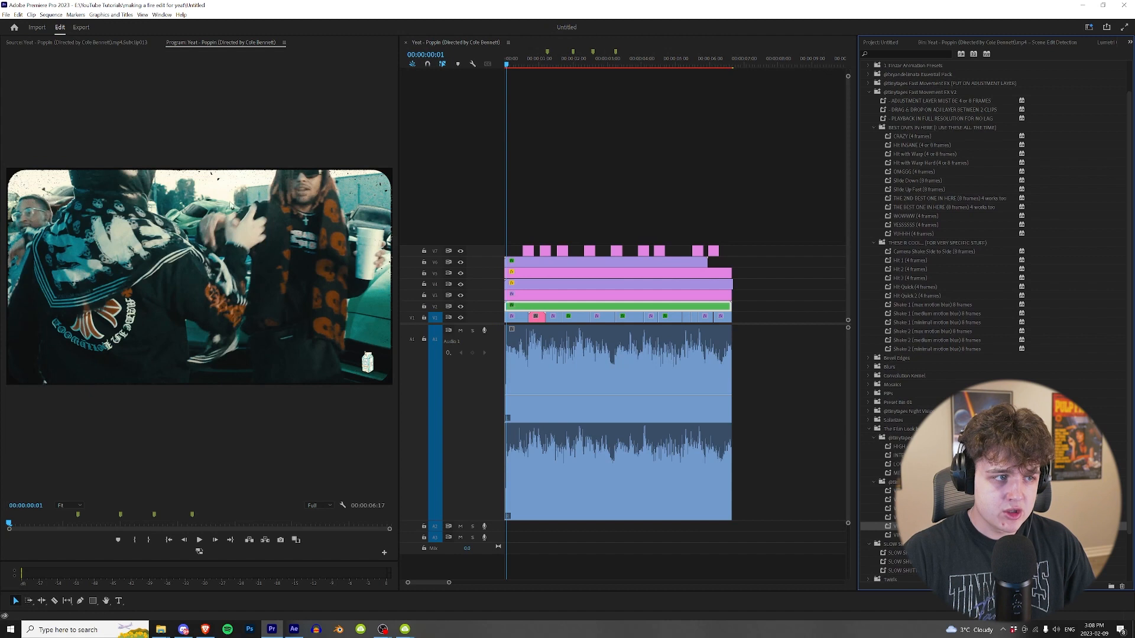
Disable every layer above V1, play the raw clips from the start, and enable the layers again
{"action": "left_click_drag", "start_coordinate": [773, 211], "coordinate": [507, 303]}
{"action": "left_click_drag", "start_coordinate": [530, 58], "coordinate": [448, 71]}
{"action": "key", "text": "space"}
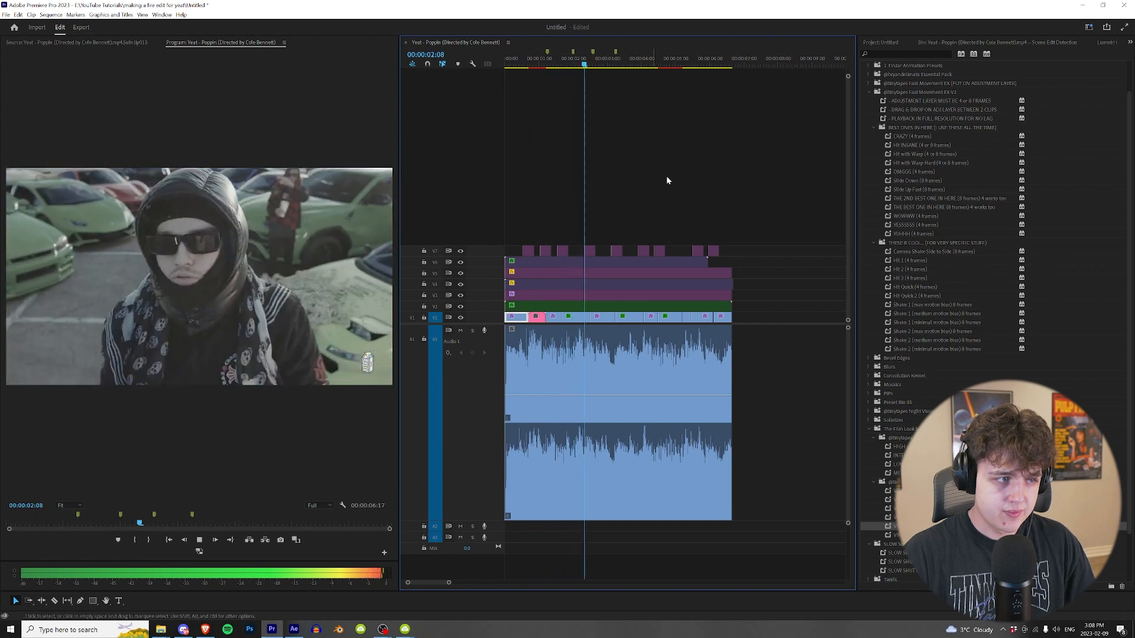
{"action": "left_click_drag", "start_coordinate": [772, 203], "coordinate": [525, 302]}
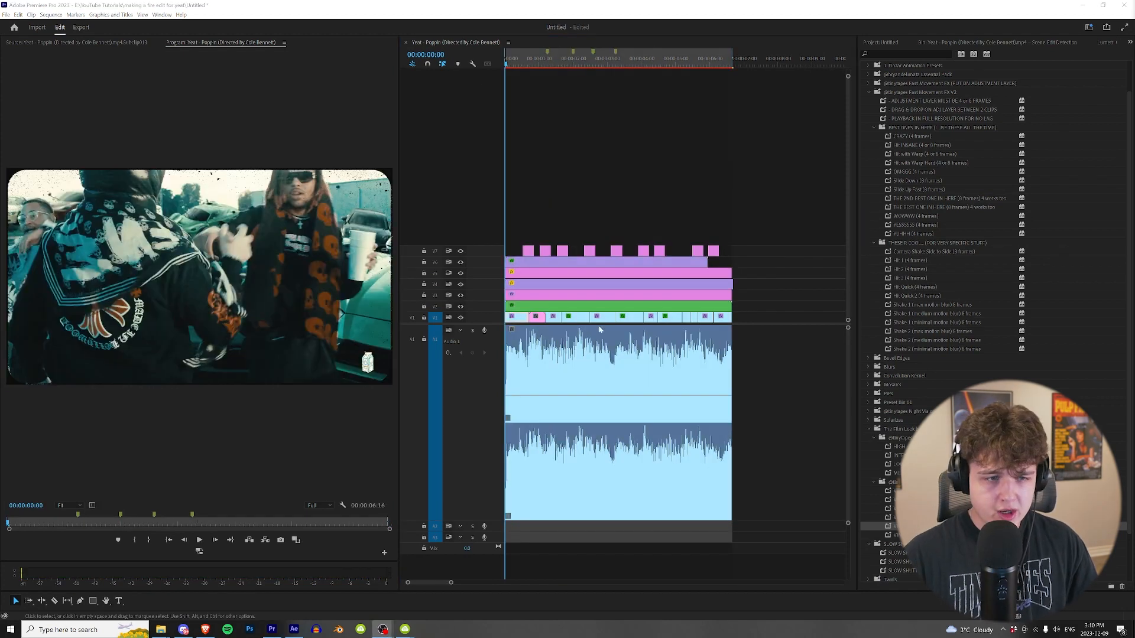
Import the three asset folders, including Double Cups, from File Explorer into the project
{"action": "left_click", "coordinate": [1130, 43]}
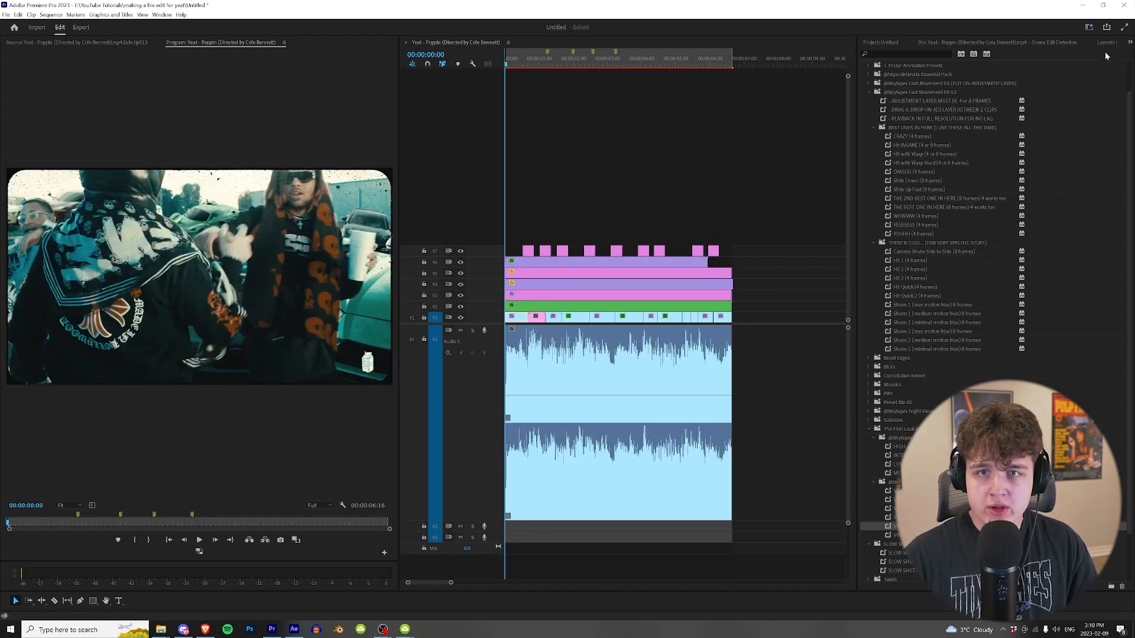
{"action": "left_click", "coordinate": [1105, 53]}
{"action": "left_click", "coordinate": [161, 629]}
{"action": "left_click", "coordinate": [507, 219], "text": "shift"}
{"action": "left_click_drag", "start_coordinate": [506, 219], "coordinate": [1049, 352]}
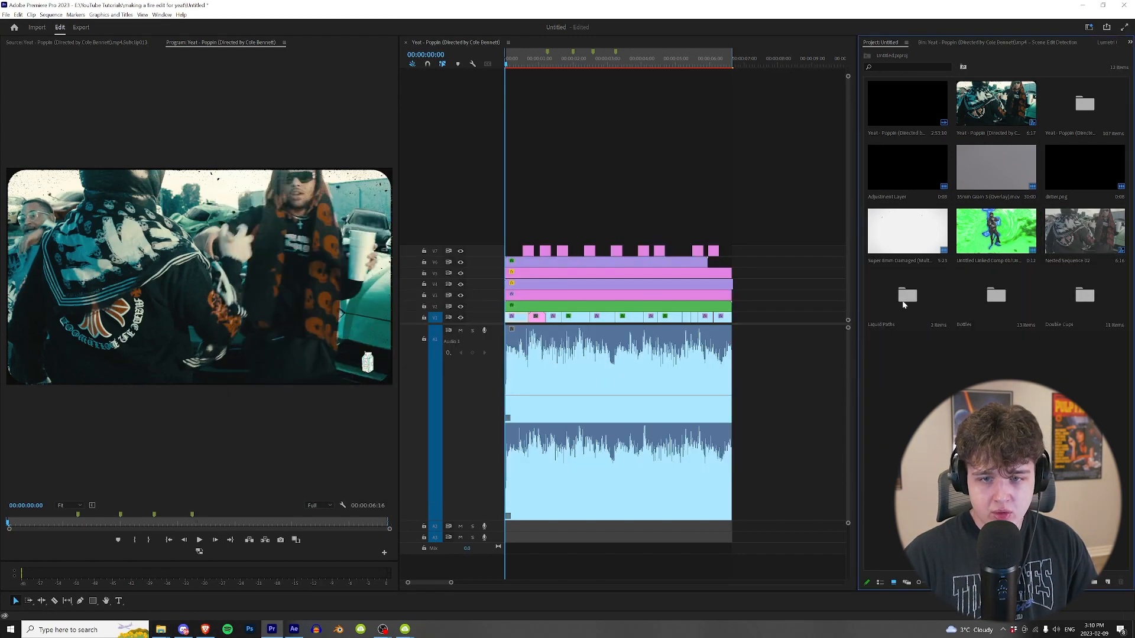
Place CUP VORTEX 1.mov from the Double Cups bin above all layers, starting at the clip beginning around 00:00:02:12
{"action": "double_click", "coordinate": [1079, 298]}
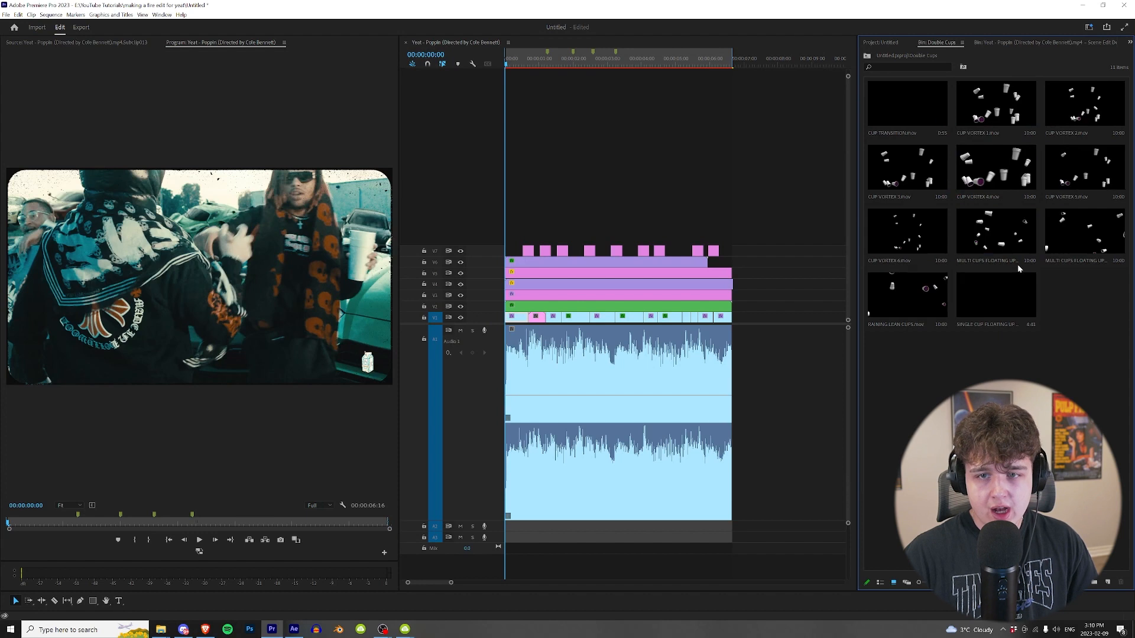
{"action": "left_click_drag", "start_coordinate": [1002, 107], "coordinate": [529, 159]}
{"action": "left_click_drag", "start_coordinate": [544, 239], "coordinate": [643, 228]}
{"action": "left_click_drag", "start_coordinate": [515, 66], "coordinate": [595, 82]}
{"action": "left_click_drag", "start_coordinate": [668, 230], "coordinate": [596, 234]}
Raise all layers above V1 by three tracks and move the CUP VORTEX 1 clip down to V2
{"action": "scroll", "coordinate": [617, 237], "scroll_direction": "up", "scroll_amount": 3}
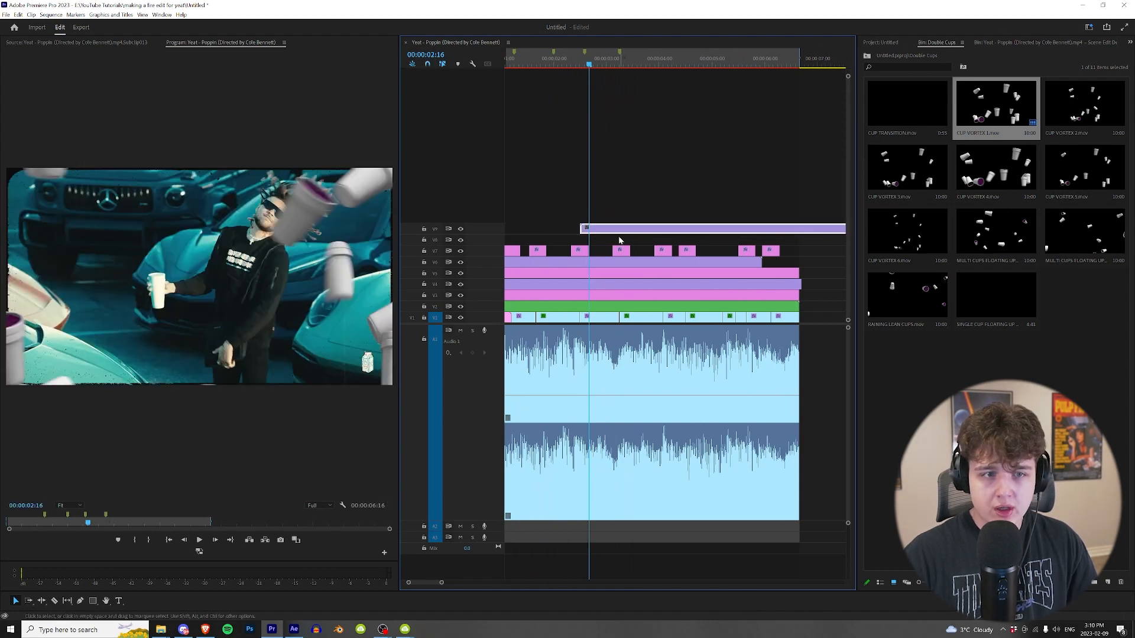
{"action": "scroll", "coordinate": [736, 266], "scroll_direction": "down", "scroll_amount": 2}
{"action": "left_click_drag", "start_coordinate": [695, 169], "coordinate": [520, 304]}
{"action": "key", "text": "alt+Up"}
{"action": "key", "text": "alt+Up"}
{"action": "key", "text": "alt+Up"}
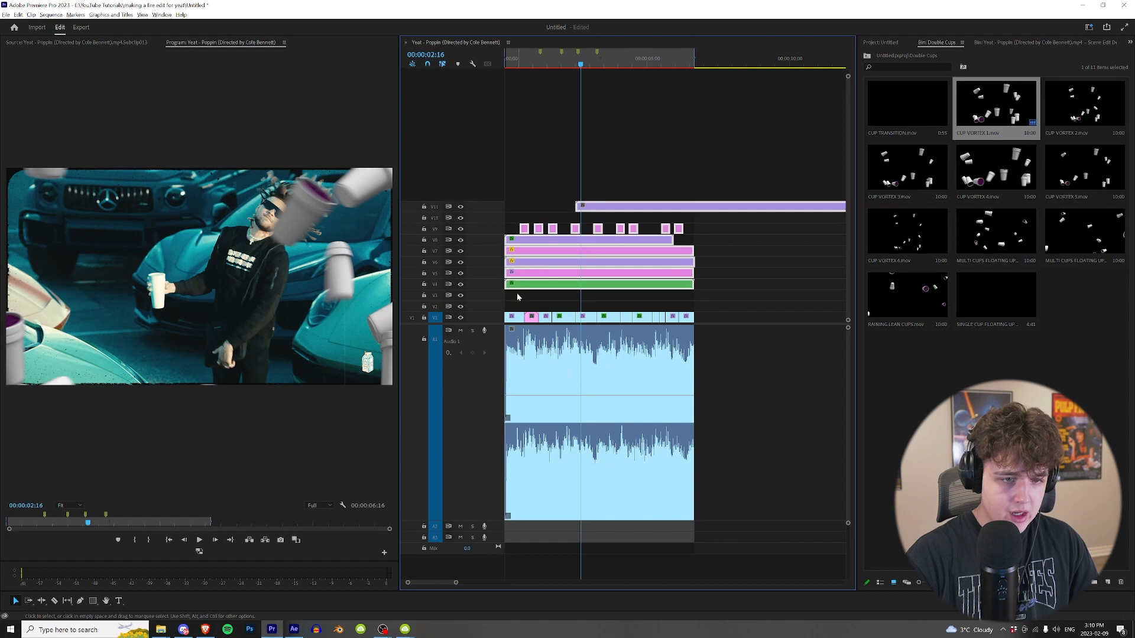
{"action": "left_click", "coordinate": [607, 179]}
{"action": "left_click_drag", "start_coordinate": [601, 195], "coordinate": [601, 306]}
Scale the CUP VORTEX 1 clip down to about half size and position the cups around the dancing figure
{"action": "left_click", "coordinate": [1130, 43]}
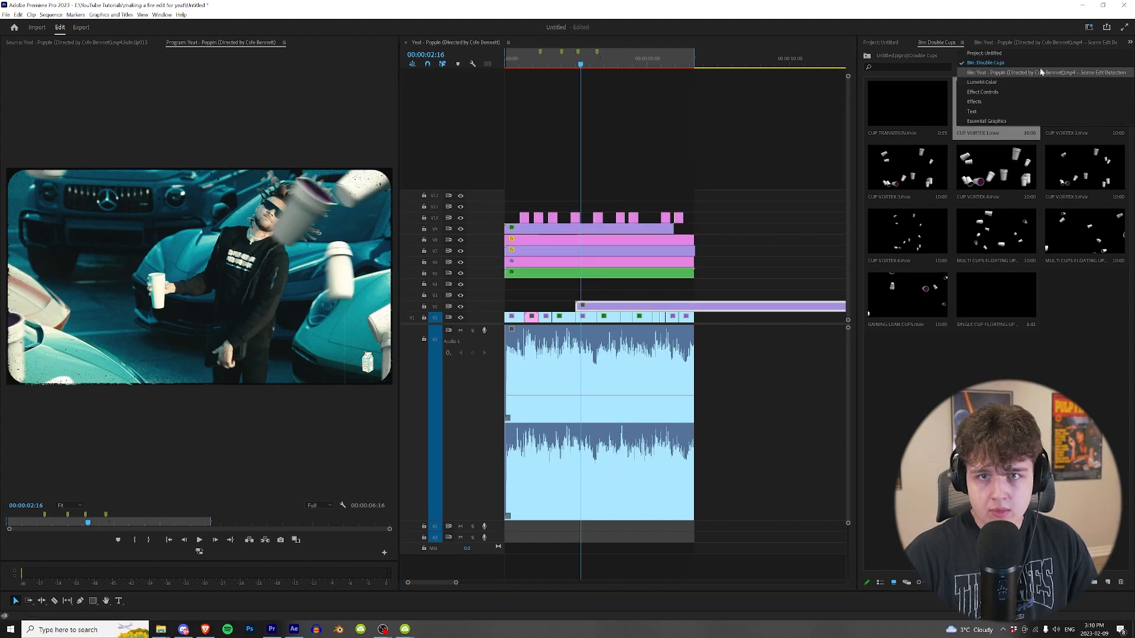
{"action": "left_click", "coordinate": [1034, 92]}
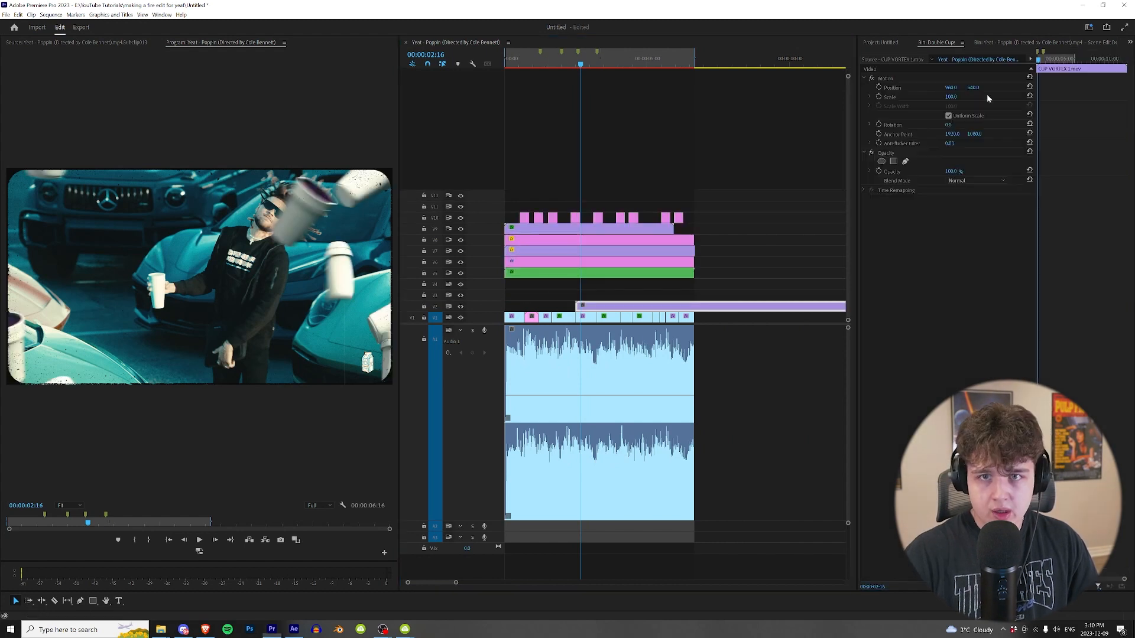
{"action": "left_click", "coordinate": [886, 79]}
{"action": "left_click_drag", "start_coordinate": [316, 206], "coordinate": [362, 204]}
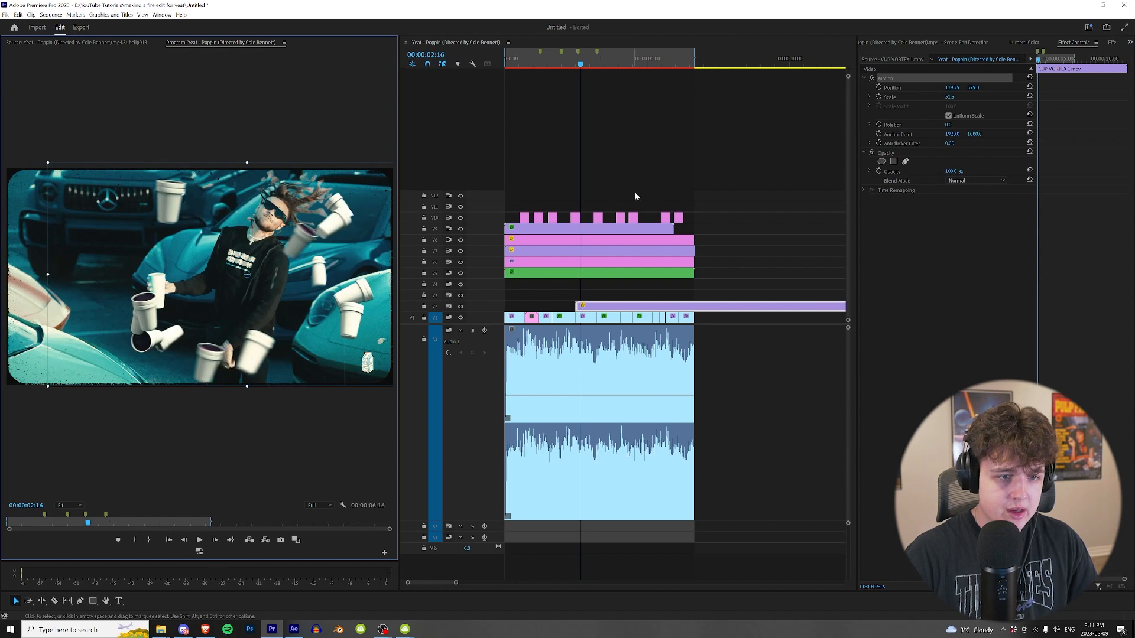
Turn on Position and Scale keyframing for the cup clip at its start, 00:00:02:12
{"action": "key", "text": "Left"}
{"action": "key", "text": "Left"}
{"action": "key", "text": "Left"}
{"action": "key", "text": "Left"}
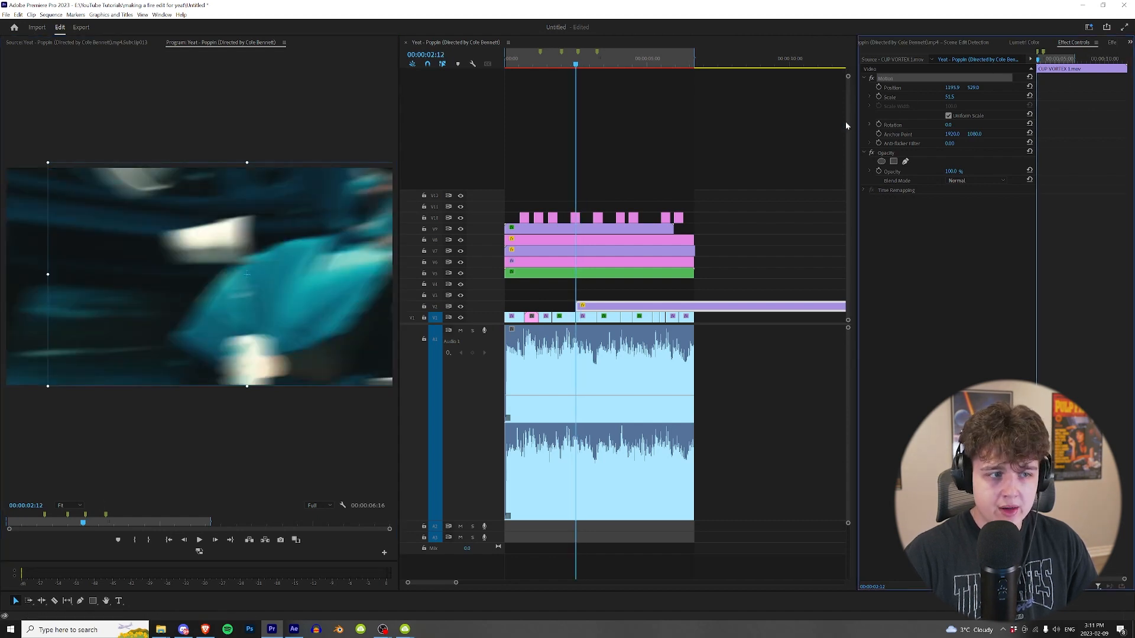
{"action": "left_click", "coordinate": [879, 87]}
{"action": "left_click", "coordinate": [879, 97]}
Disable the transition adjustment layers at both ends of the clip beneath the cup overlay
{"action": "scroll", "coordinate": [612, 225], "scroll_direction": "up", "scroll_amount": 4}
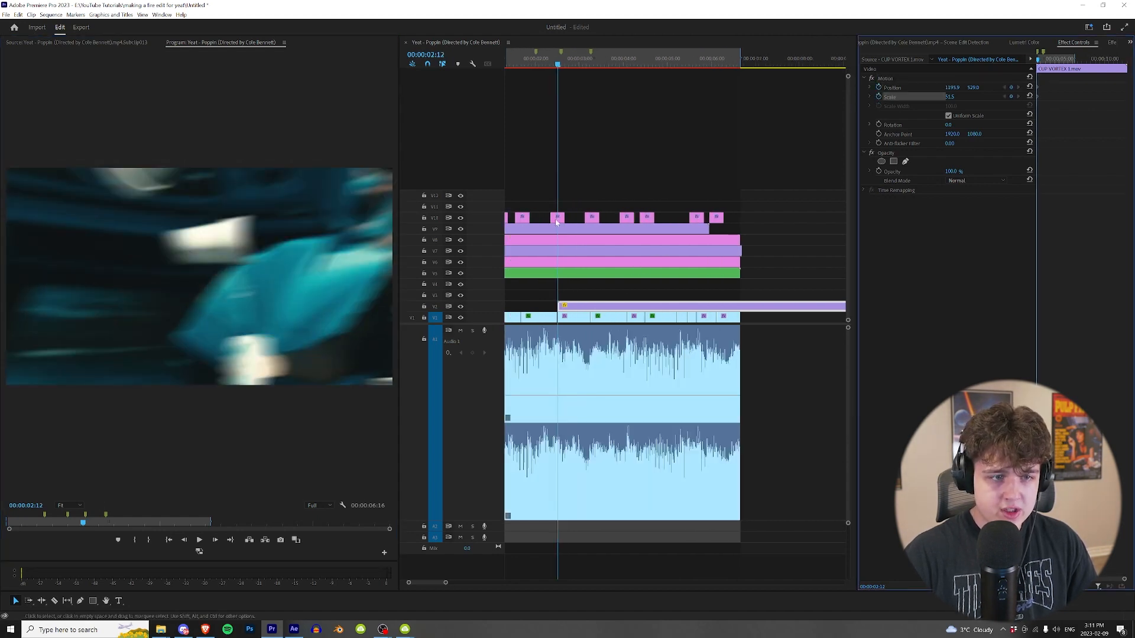
{"action": "left_click", "coordinate": [558, 218]}
{"action": "key", "text": "shift+e"}
{"action": "left_click", "coordinate": [589, 218]}
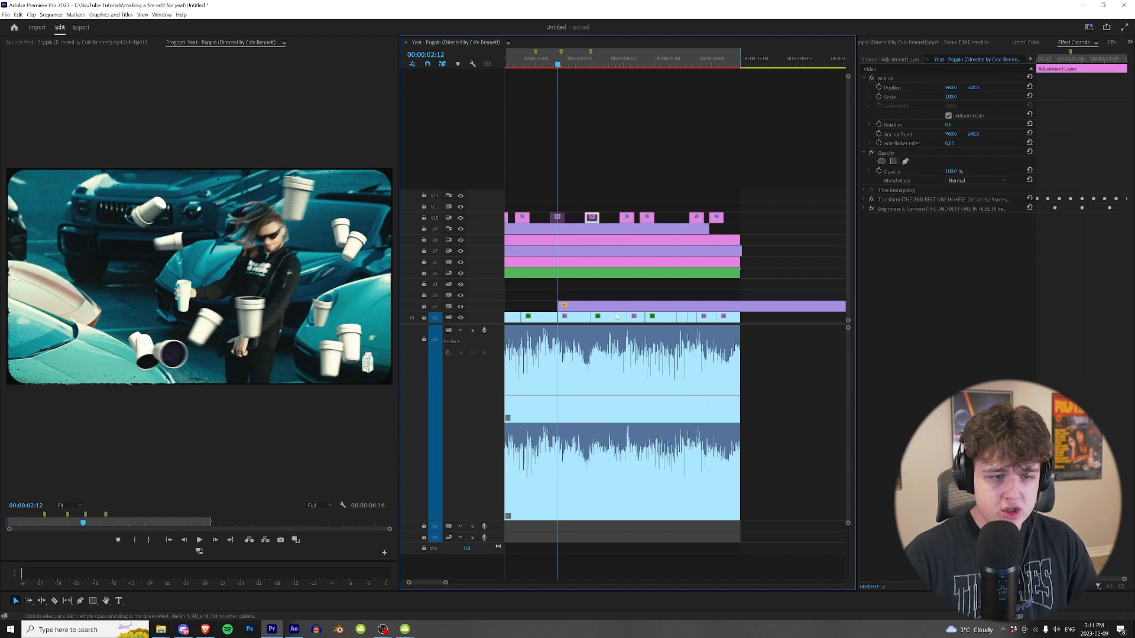
Resize the cup clip to 41.5 around the dancing figure and set starting Position and Scale keyframes at 00:00:02:12
{"action": "left_click", "coordinate": [617, 307]}
{"action": "left_click", "coordinate": [896, 83]}
{"action": "left_click_drag", "start_coordinate": [247, 385], "coordinate": [246, 368]}
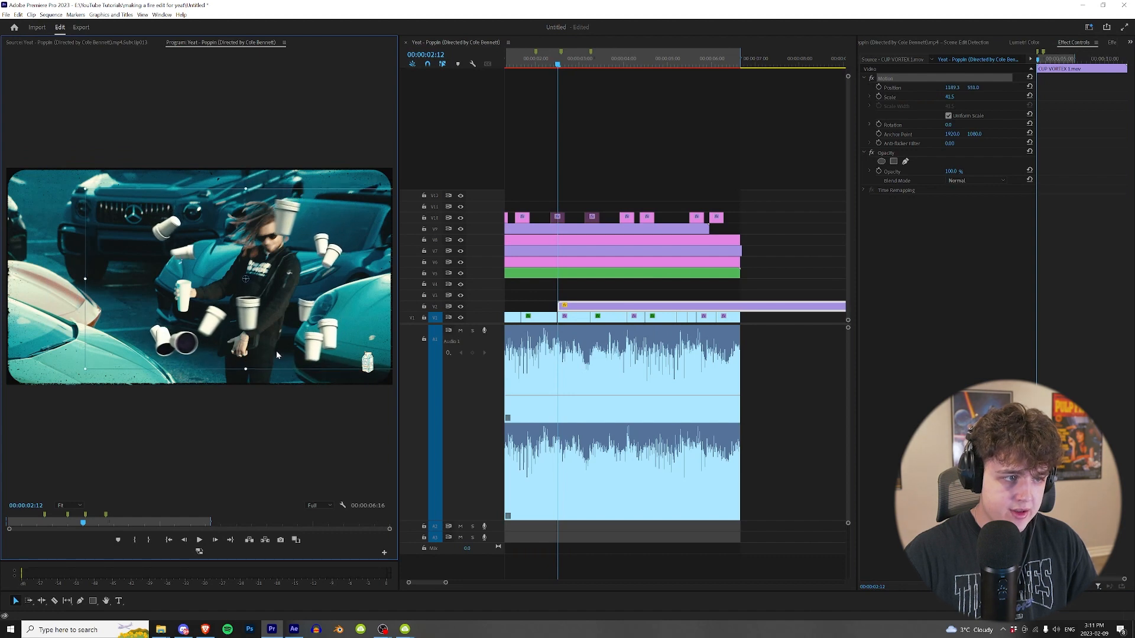
{"action": "left_click", "coordinate": [879, 87]}
{"action": "left_click", "coordinate": [878, 97]}
At 00:00:02:21, keyframe the cup clip's horizontal Position to about 993 and increase its Scale
{"action": "left_click_drag", "start_coordinate": [1045, 61], "coordinate": [1024, 67]}
{"action": "key", "text": "Right"}
{"action": "key", "text": "Right"}
{"action": "key", "text": "Right"}
{"action": "key", "text": "Right"}
{"action": "key", "text": "Right"}
{"action": "key", "text": "Right"}
{"action": "key", "text": "Right"}
{"action": "key", "text": "Right"}
{"action": "key", "text": "Right"}
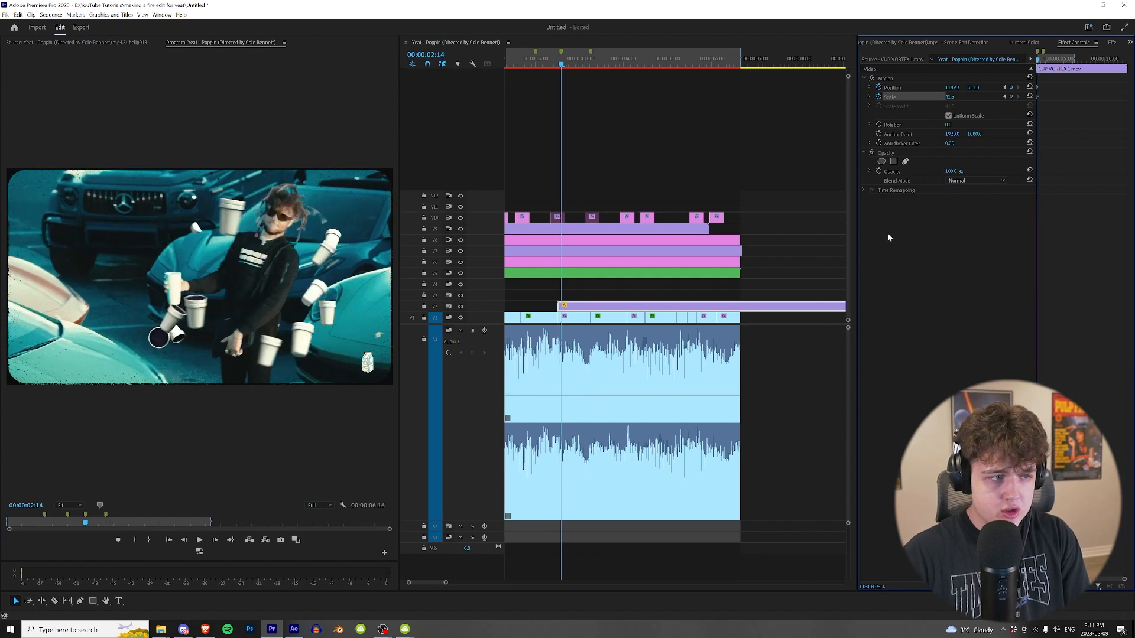
{"action": "left_click_drag", "start_coordinate": [952, 87], "coordinate": [836, 88]}
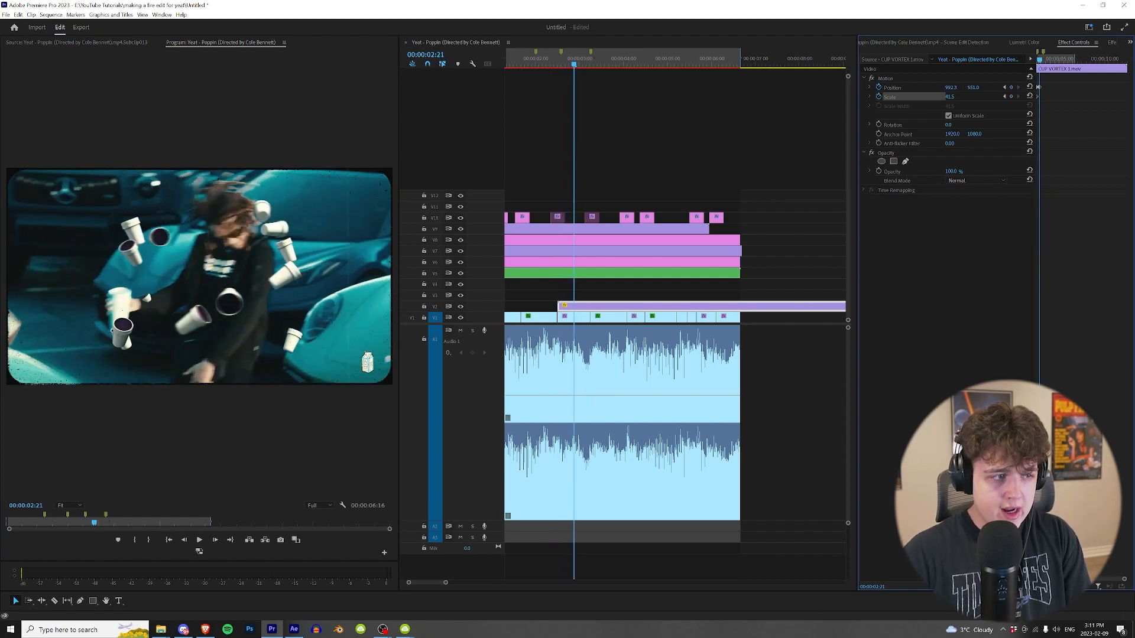
{"action": "left_click_drag", "start_coordinate": [949, 96], "coordinate": [965, 96]}
Cut the cup clip at 00:00:03:06, delete the remainder, and play the section from the clip's start
{"action": "key", "text": "Right"}
{"action": "key", "text": "Right"}
{"action": "key", "text": "Right"}
{"action": "key", "text": "Right"}
{"action": "key", "text": "Right"}
{"action": "key", "text": "Right"}
{"action": "key", "text": "Right"}
{"action": "key", "text": "Right"}
{"action": "key", "text": "Right"}
{"action": "key", "text": "c"}
{"action": "left_click", "coordinate": [591, 306]}
{"action": "key", "text": "v"}
{"action": "left_click", "coordinate": [602, 307]}
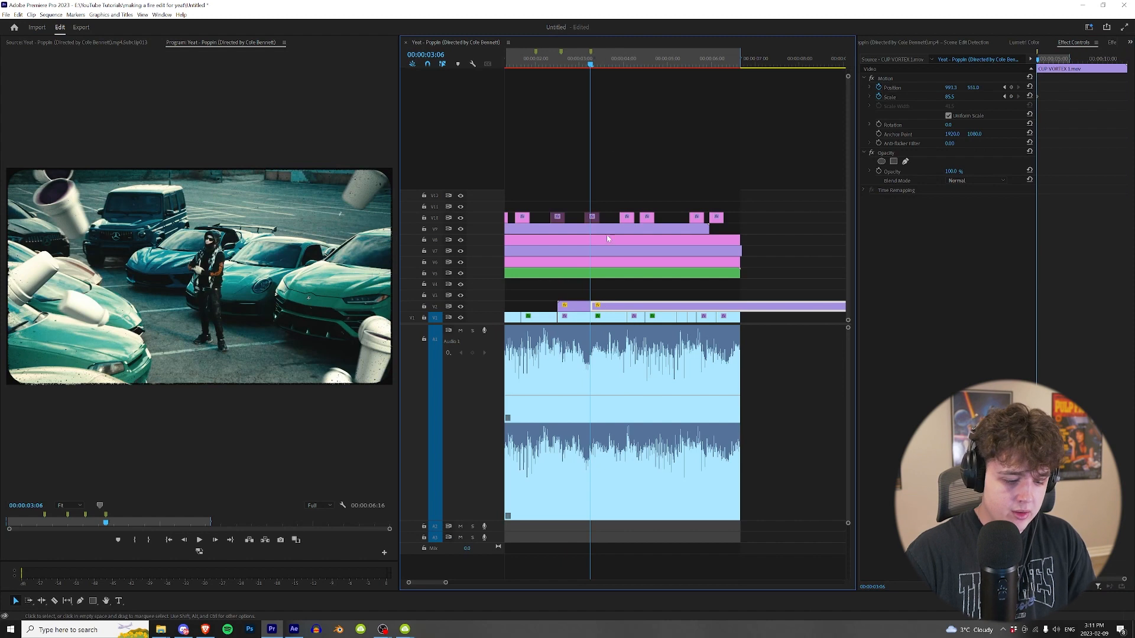
{"action": "key", "text": "Delete"}
{"action": "left_click", "coordinate": [558, 63]}
{"action": "key", "text": "space"}
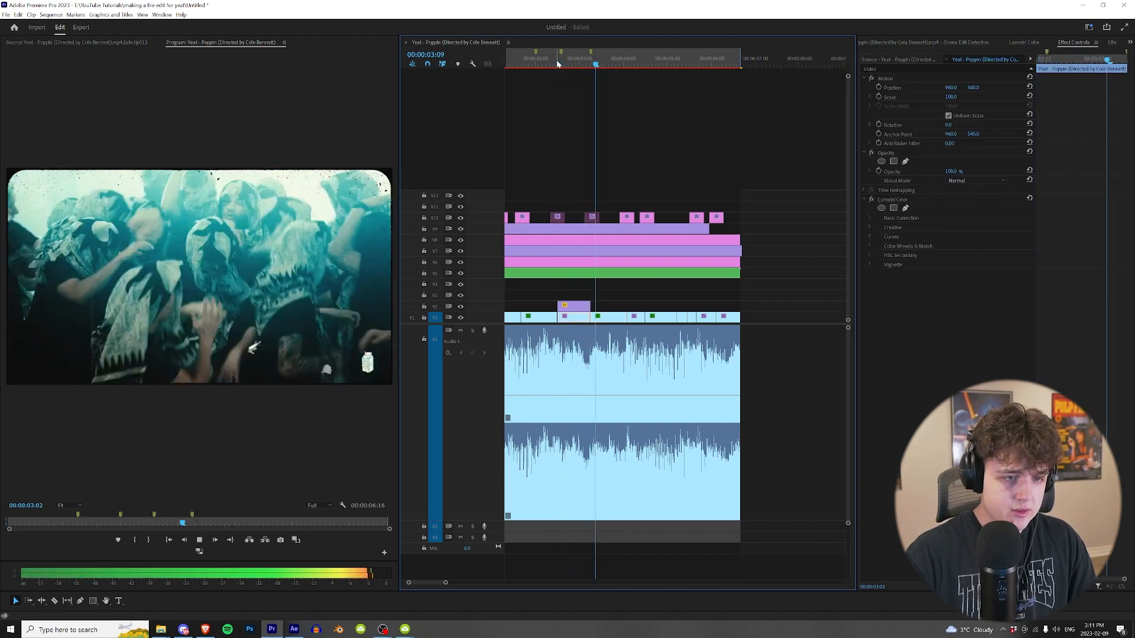
Save the project and park the playhead on the cup shot at 00:00:02:20
{"action": "left_click", "coordinate": [555, 62]}
{"action": "key", "text": "ctrl+s"}
{"action": "left_click_drag", "start_coordinate": [577, 64], "coordinate": [572, 65]}
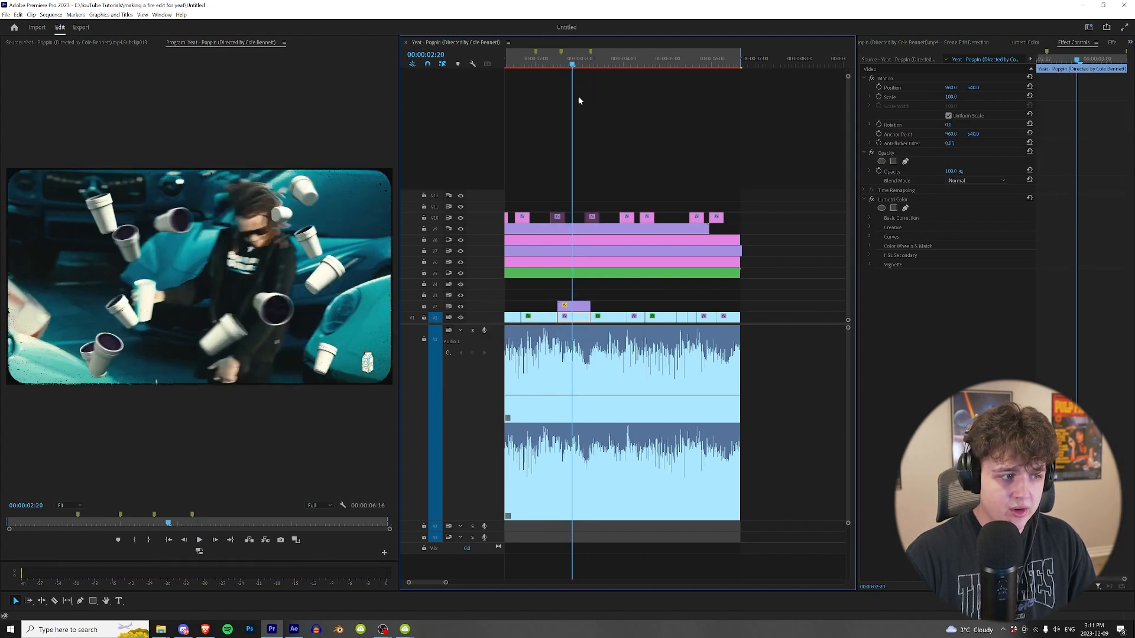
Cool the CUP VORTEX clip's Lumetri Temperature to about -34, raise Highlights to 100, and play the section
{"action": "left_click", "coordinate": [568, 309]}
{"action": "left_click", "coordinate": [1028, 44]}
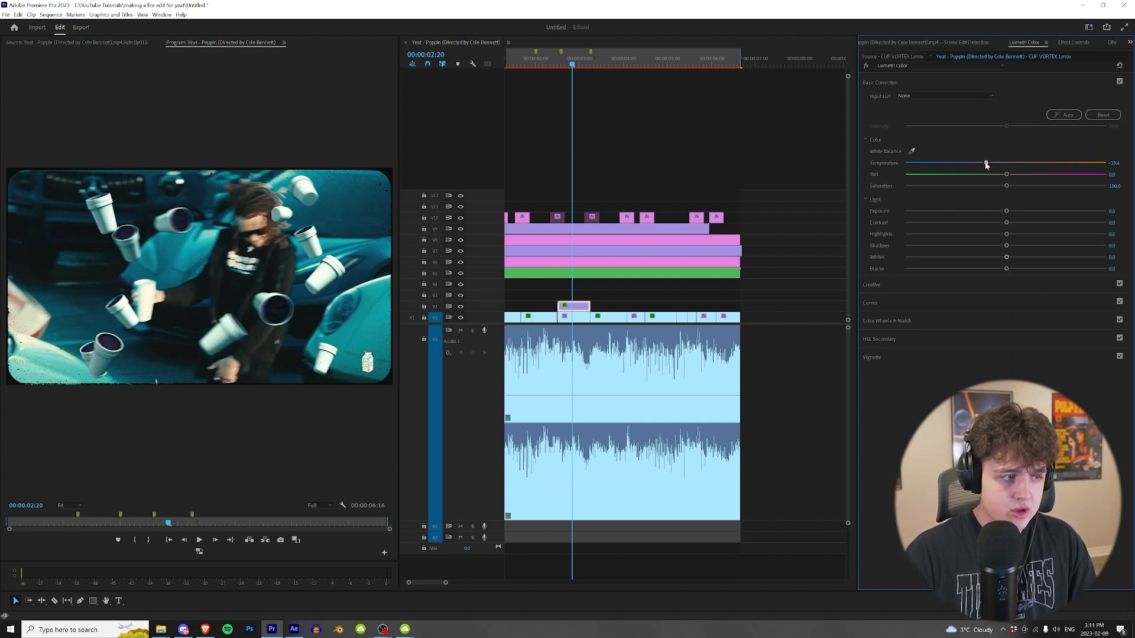
{"action": "left_click_drag", "start_coordinate": [1007, 234], "coordinate": [1108, 220]}
{"action": "left_click_drag", "start_coordinate": [987, 163], "coordinate": [975, 165]}
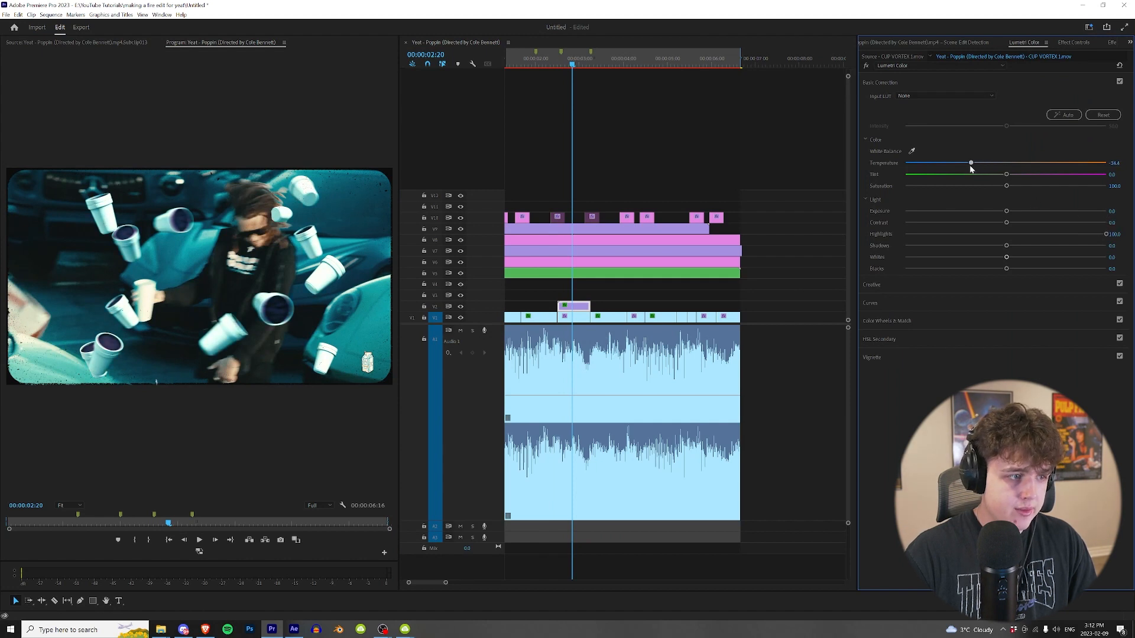
{"action": "mouse_move", "coordinate": [552, 65]}
{"action": "left_mouse_down"}
{"action": "mouse_move", "coordinate": [584, 84]}
{"action": "mouse_move", "coordinate": [562, 84]}
{"action": "left_mouse_up"}
{"action": "key", "text": "space"}
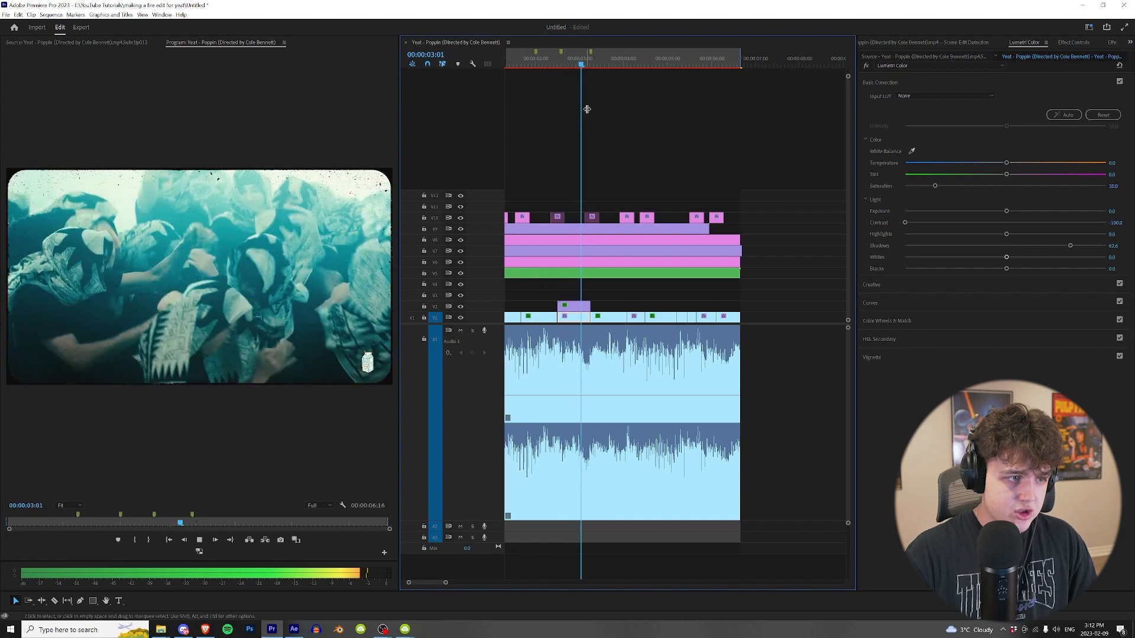
{"action": "key", "text": "space"}
Place LIQUID LEAN PATH.mov from the Liquid Paths bin on V4 over the final car-lot shot
{"action": "left_click_drag", "start_coordinate": [669, 67], "coordinate": [731, 74]}
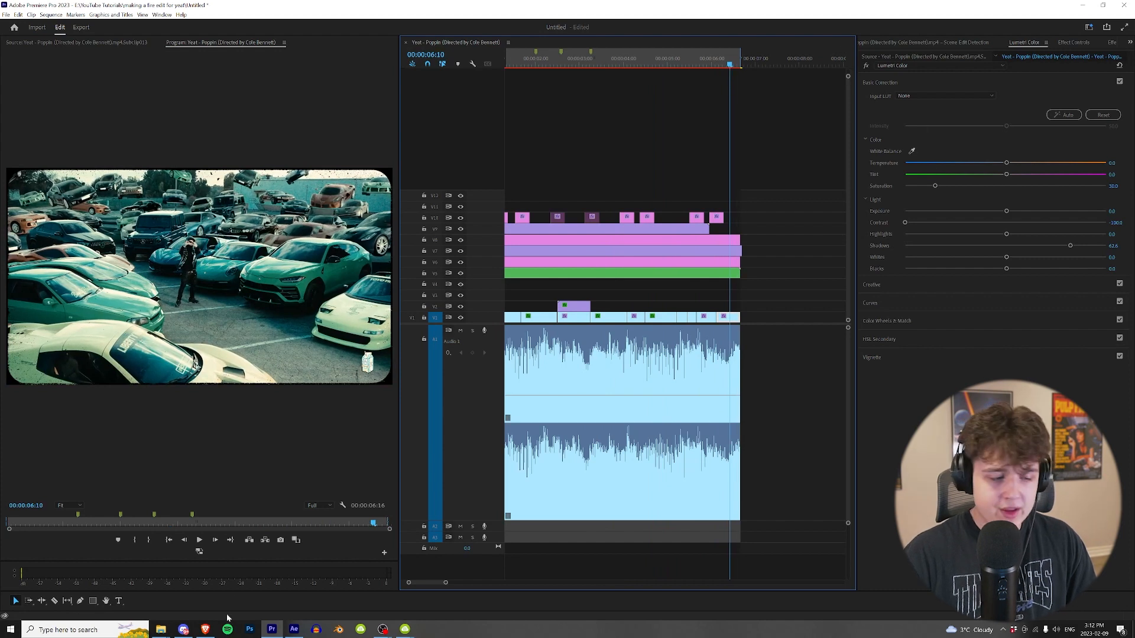
{"action": "left_click", "coordinate": [1130, 43]}
{"action": "left_click", "coordinate": [1025, 52]}
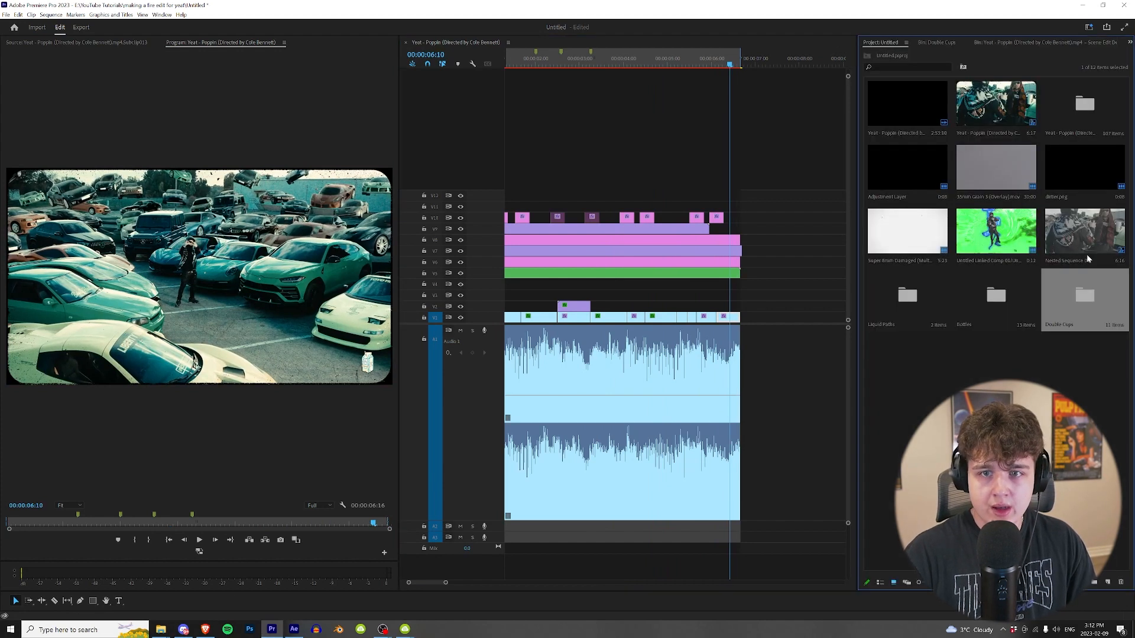
{"action": "double_click", "coordinate": [908, 296]}
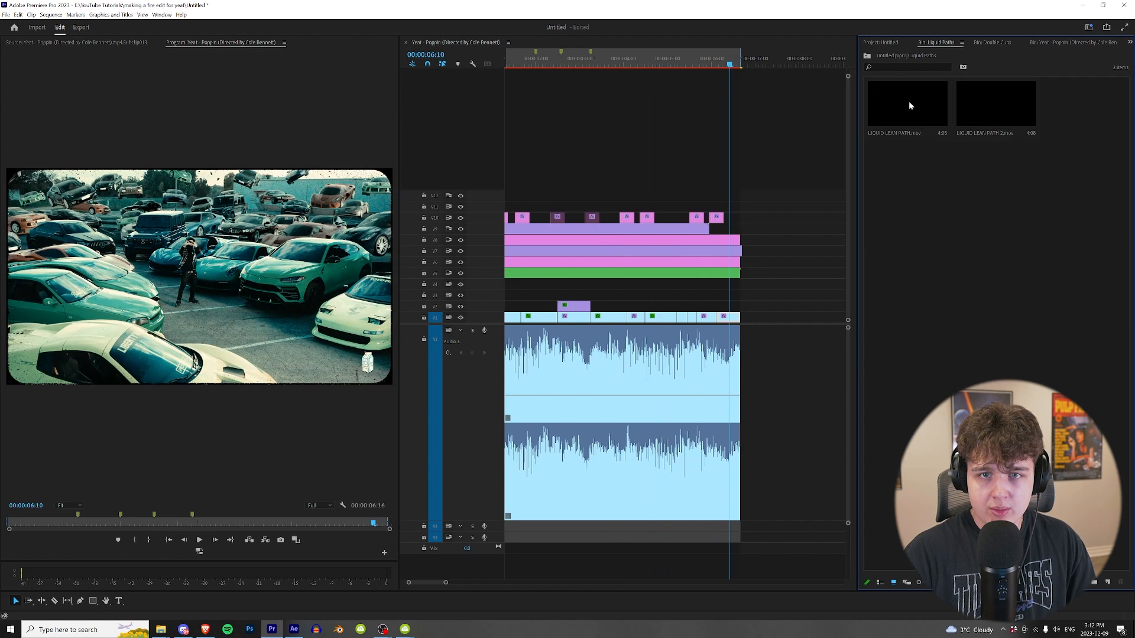
{"action": "left_click_drag", "start_coordinate": [927, 105], "coordinate": [717, 290]}
{"action": "key", "text": "v"}
{"action": "left_click_drag", "start_coordinate": [842, 285], "coordinate": [767, 285]}
{"action": "mouse_move", "coordinate": [710, 64]}
{"action": "left_mouse_down"}
{"action": "mouse_move", "coordinate": [738, 69]}
{"action": "mouse_move", "coordinate": [716, 66]}
{"action": "left_mouse_up"}
Speed the liquid path clip up to 300% and trim its start to the beginning of the final car-lot shot
{"action": "right_click", "coordinate": [750, 284]}
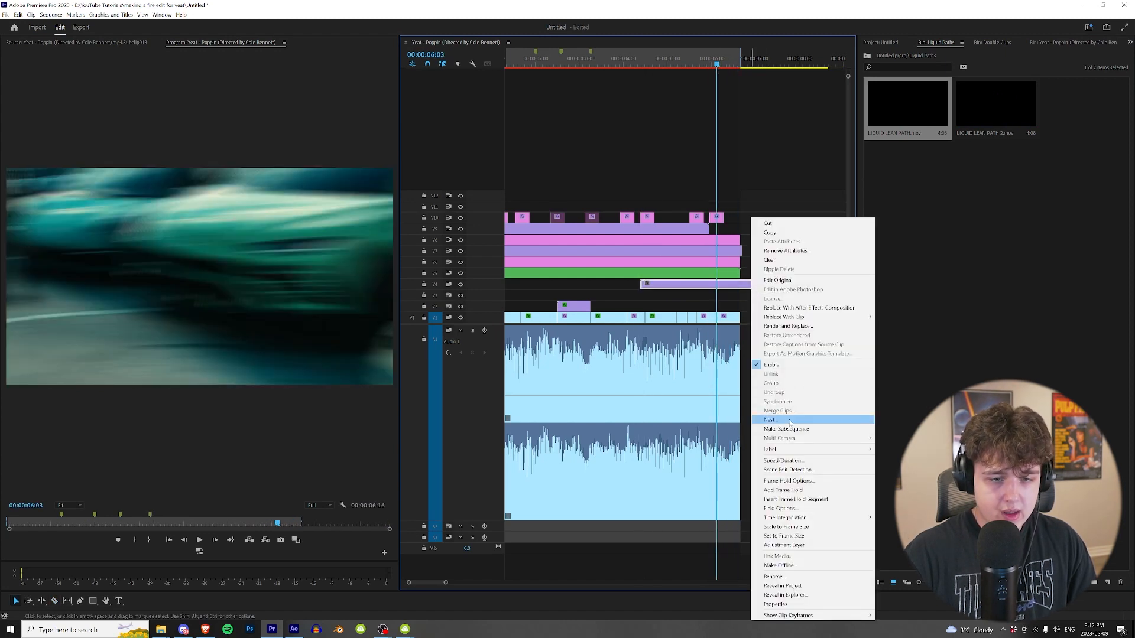
{"action": "left_click", "coordinate": [782, 455]}
{"action": "type", "text": "30"}
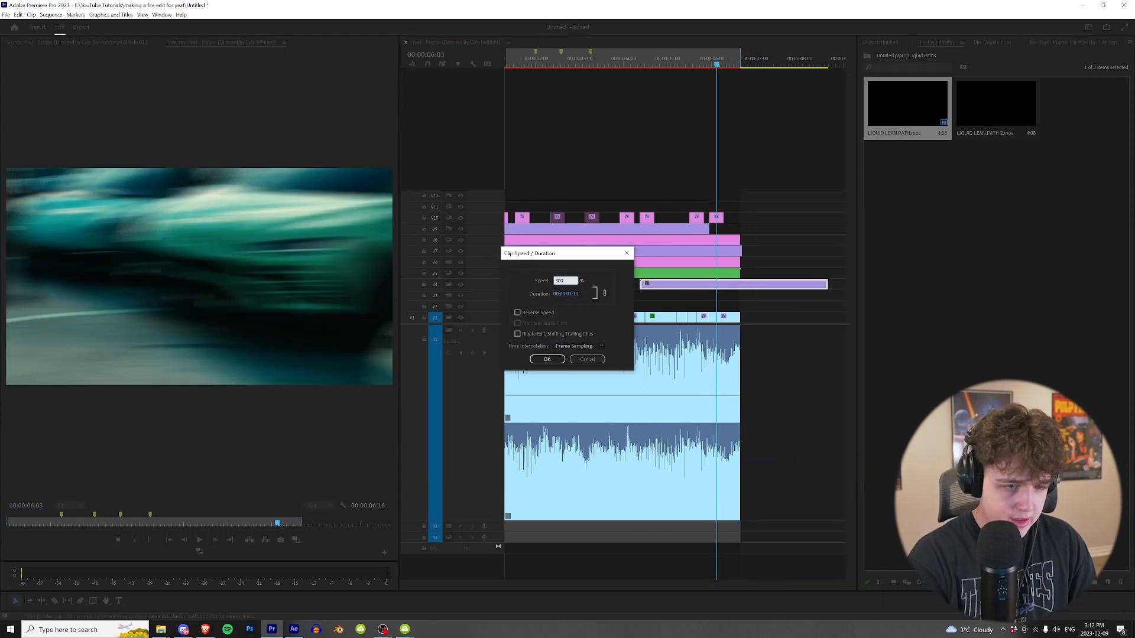
{"action": "type", "text": "0"}
{"action": "key", "text": "Return"}
{"action": "left_click_drag", "start_coordinate": [686, 282], "coordinate": [744, 283]}
{"action": "mouse_move", "coordinate": [733, 64]}
{"action": "left_mouse_down"}
{"action": "mouse_move", "coordinate": [711, 59]}
{"action": "mouse_move", "coordinate": [730, 69]}
{"action": "left_mouse_up"}
{"action": "left_click_drag", "start_coordinate": [698, 284], "coordinate": [717, 285]}
Enlarge the liquid path overlay to a Scale of about 173, shift it lower, and cut off its excess beyond the sequence end
{"action": "left_click", "coordinate": [1129, 43]}
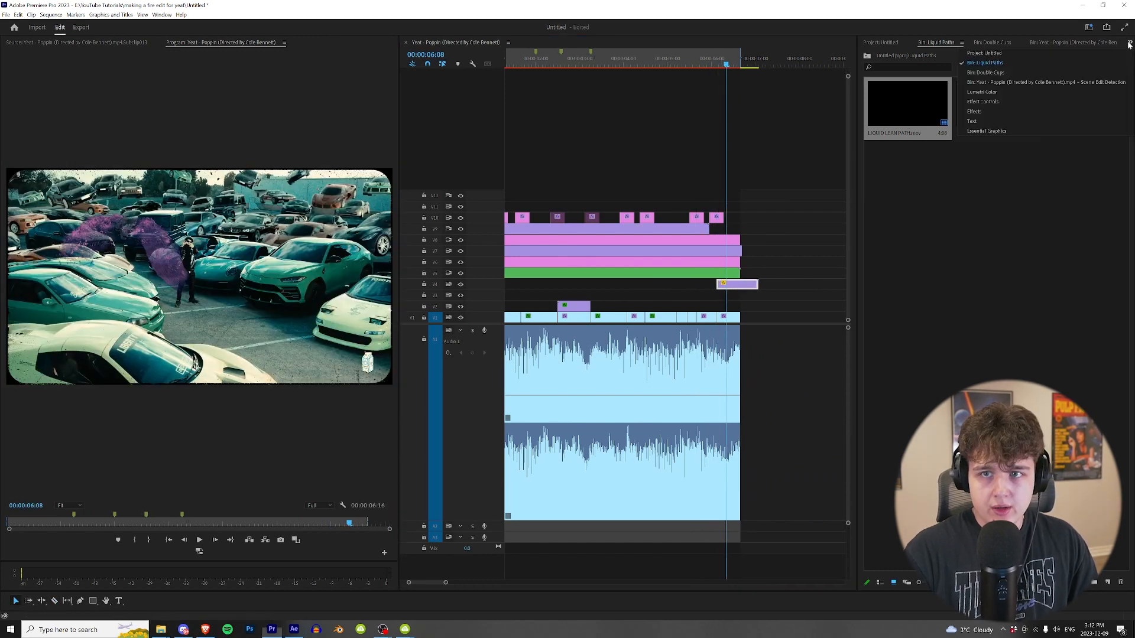
{"action": "left_click", "coordinate": [1005, 101]}
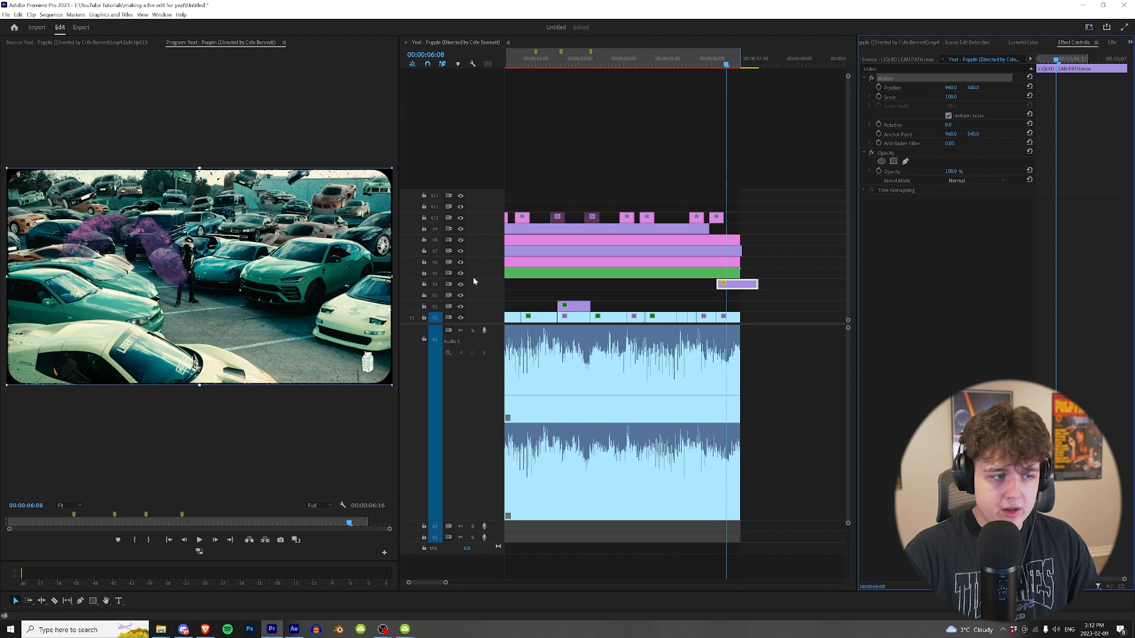
{"action": "left_click_drag", "start_coordinate": [200, 386], "coordinate": [182, 497]}
{"action": "mouse_move", "coordinate": [710, 64]}
{"action": "left_mouse_down"}
{"action": "mouse_move", "coordinate": [740, 67]}
{"action": "mouse_move", "coordinate": [730, 66]}
{"action": "left_mouse_up"}
{"action": "key", "text": "c"}
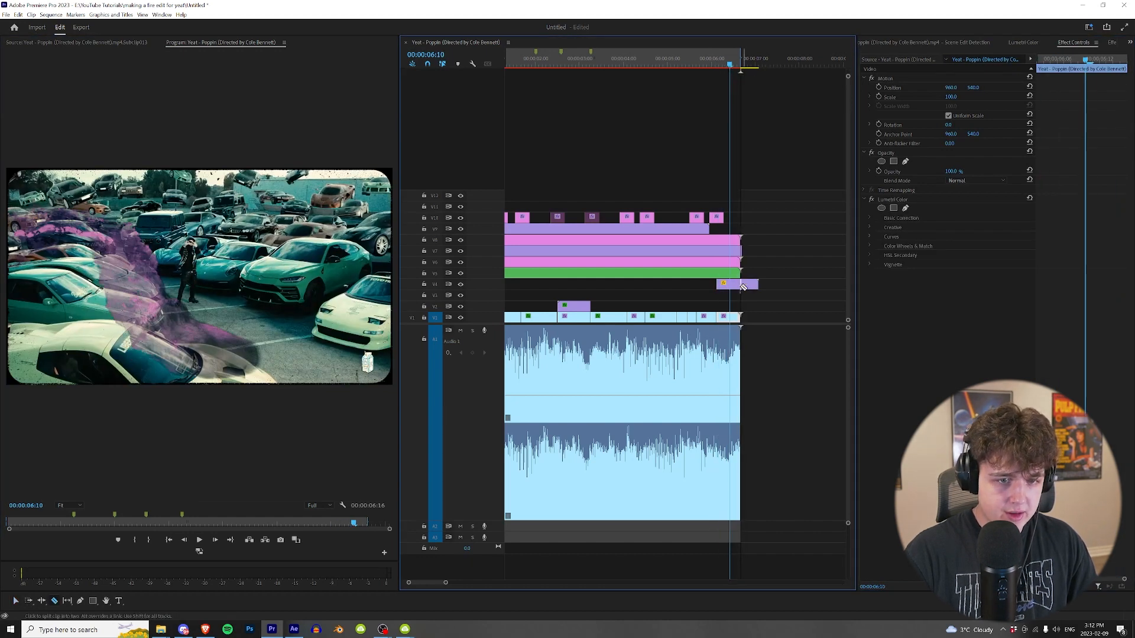
{"action": "left_click", "coordinate": [750, 287]}
{"action": "key", "text": "Delete"}
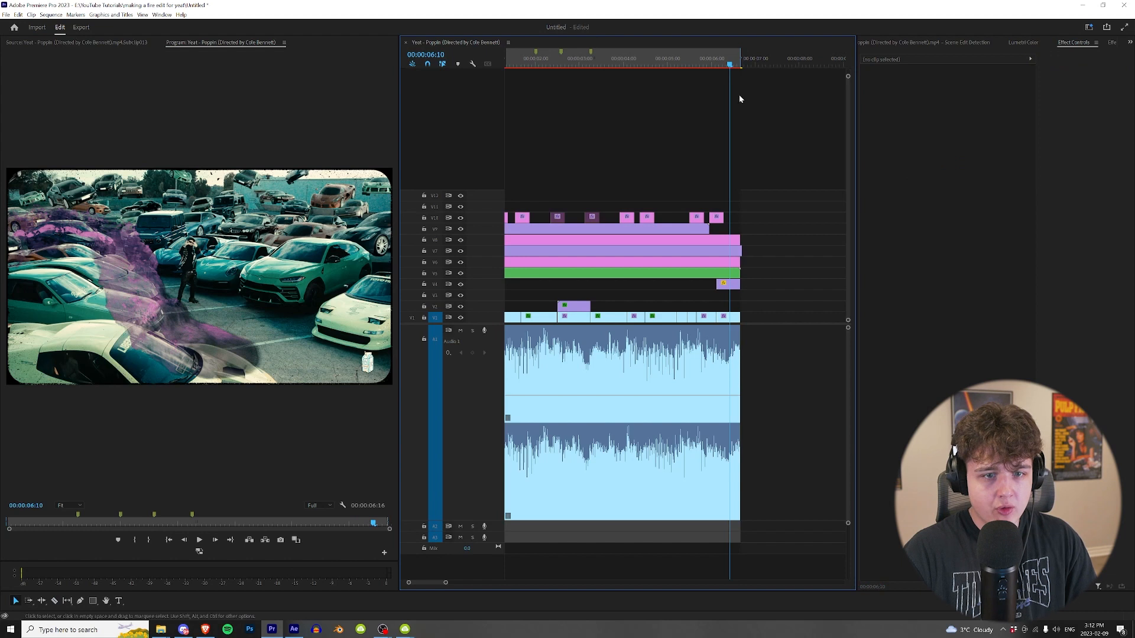
Apply Gaussian Blur to the liquid path clip with a Blurriness of 5.4
{"action": "left_click", "coordinate": [730, 286]}
{"action": "left_click", "coordinate": [1111, 43]}
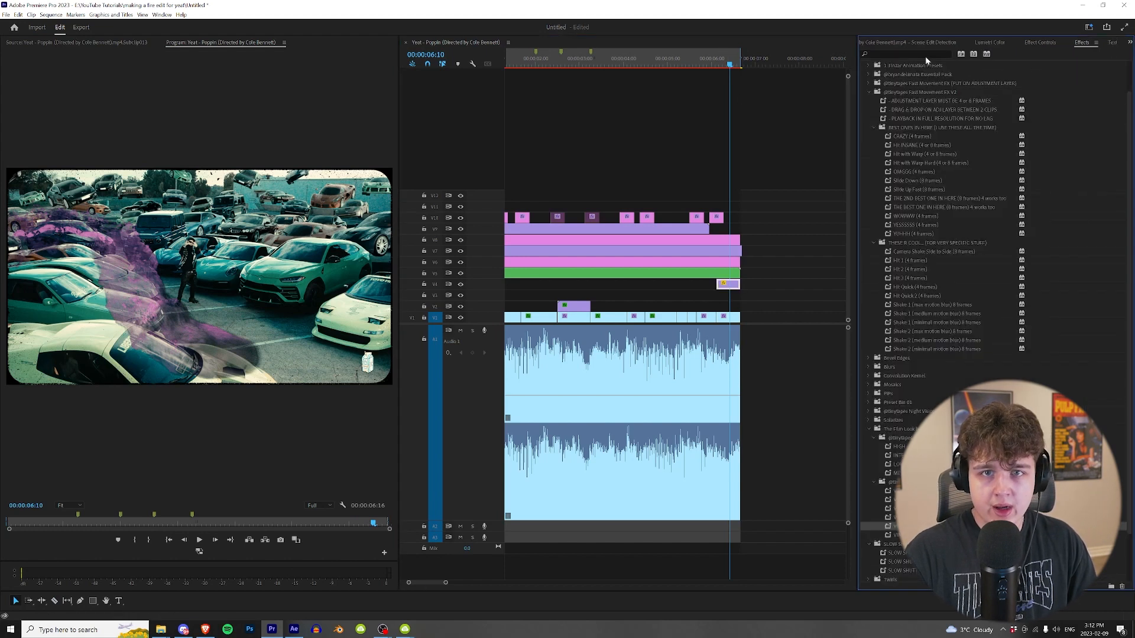
{"action": "left_click", "coordinate": [925, 52]}
{"action": "type", "text": "blur"}
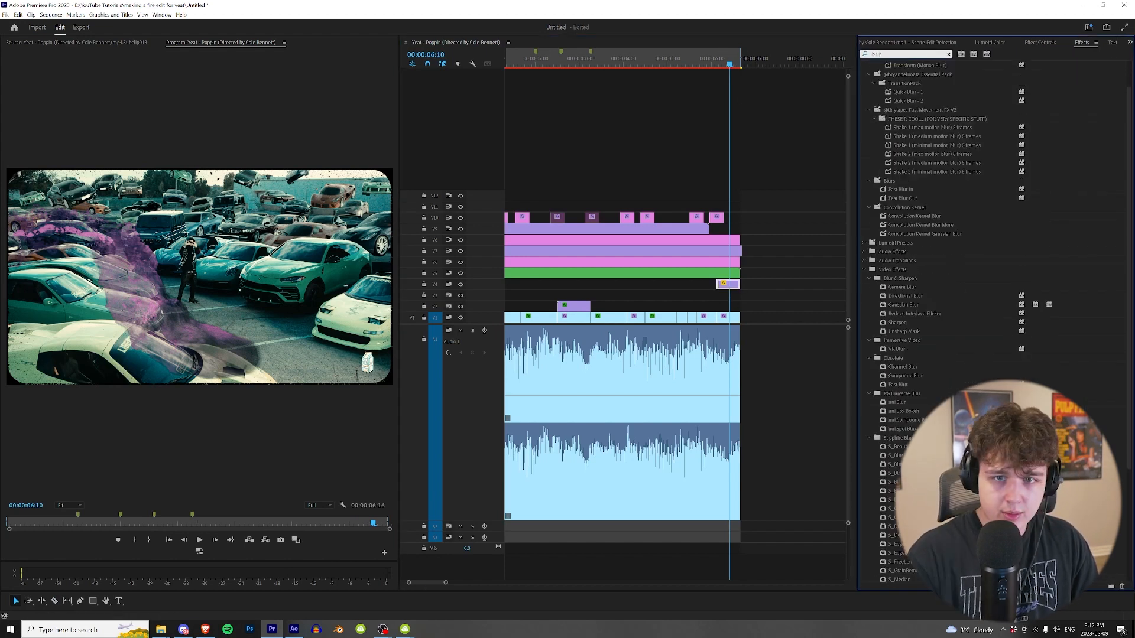
{"action": "left_click_drag", "start_coordinate": [913, 308], "coordinate": [755, 286]}
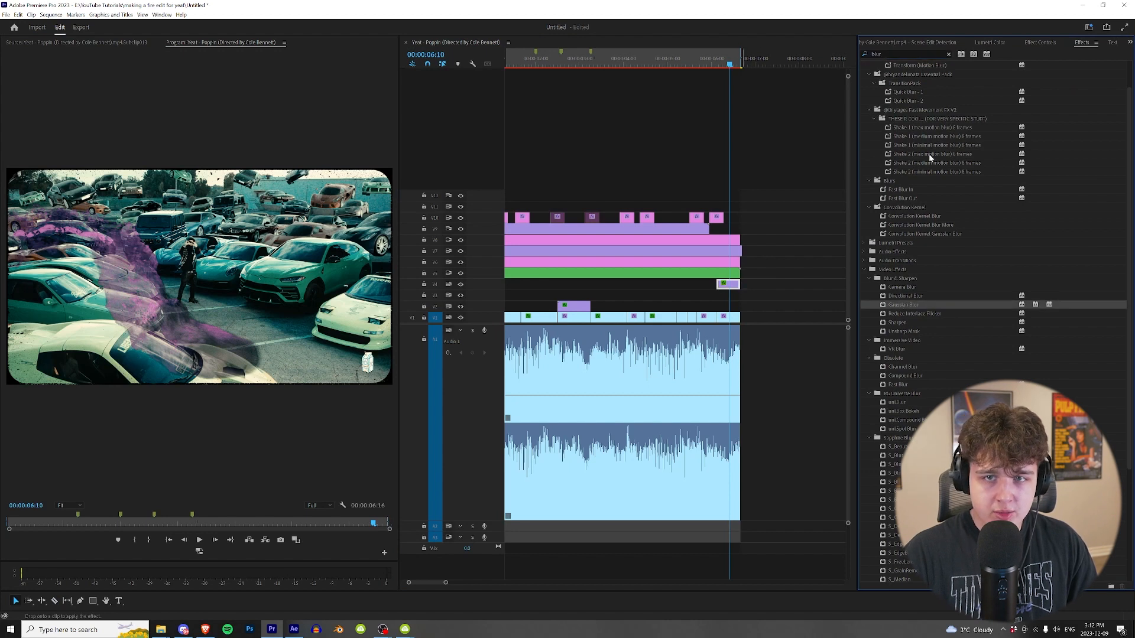
{"action": "left_click", "coordinate": [1040, 43]}
{"action": "left_click_drag", "start_coordinate": [950, 218], "coordinate": [972, 218]}
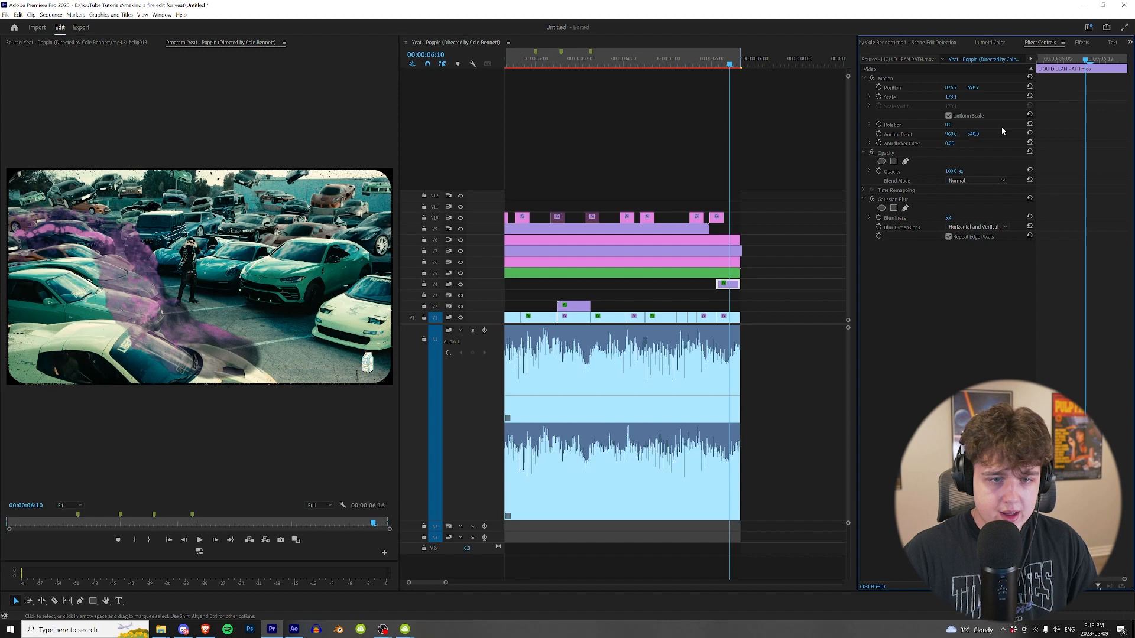
Place a multi-bottle floating clip from the Bottles bin on V3 beneath the liquid path clip
{"action": "left_click", "coordinate": [1129, 43]}
{"action": "left_click", "coordinate": [1100, 55]}
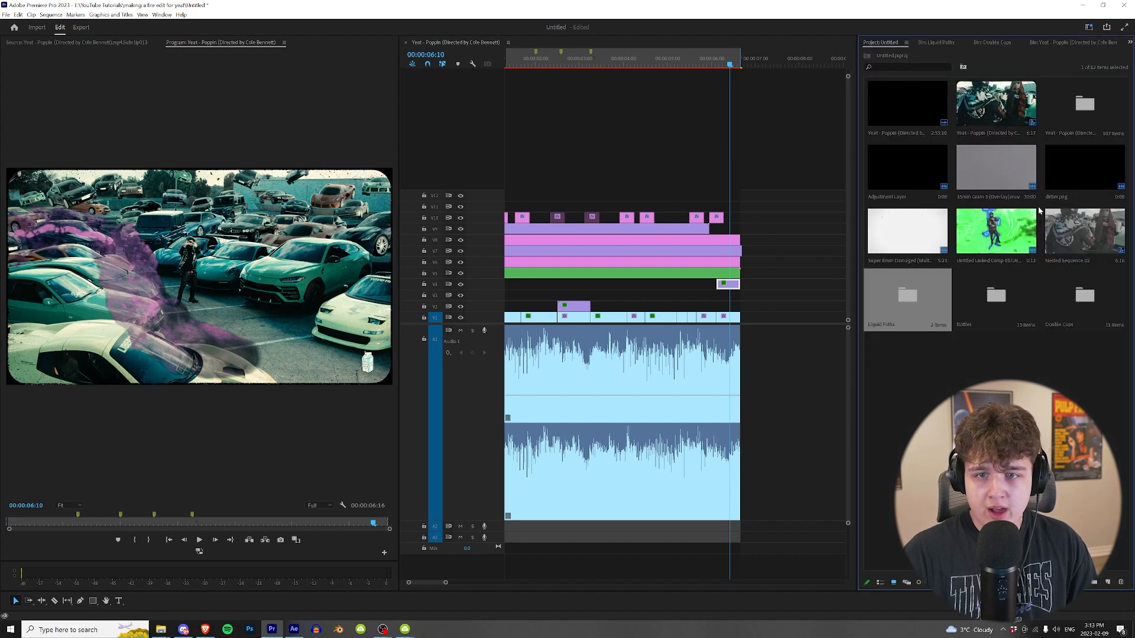
{"action": "left_click", "coordinate": [981, 310]}
{"action": "double_click", "coordinate": [981, 310]}
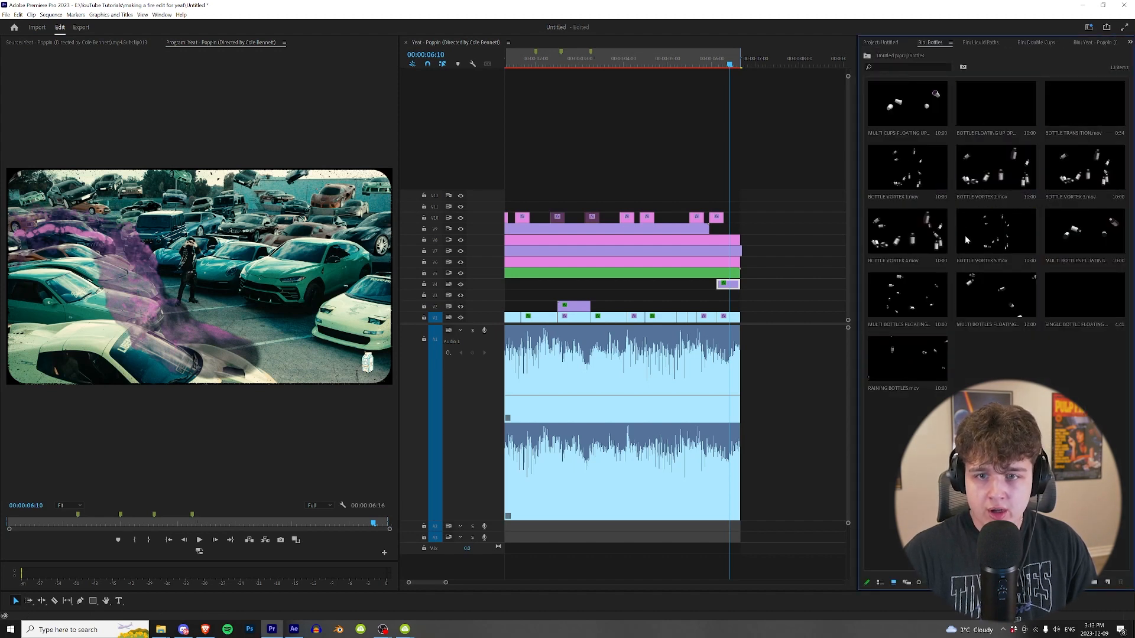
{"action": "left_click_drag", "start_coordinate": [996, 296], "coordinate": [718, 298]}
{"action": "left_click_drag", "start_coordinate": [710, 63], "coordinate": [731, 81]}
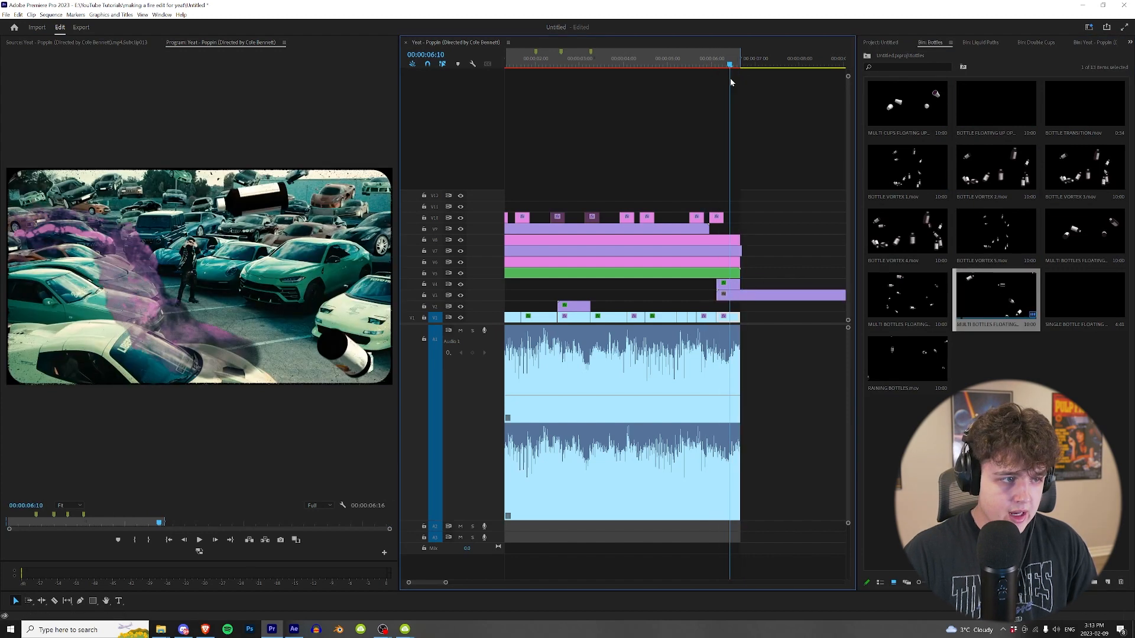
Scale the floating bottles clip down to 51.5
{"action": "left_click", "coordinate": [789, 294]}
{"action": "left_click", "coordinate": [1129, 43]}
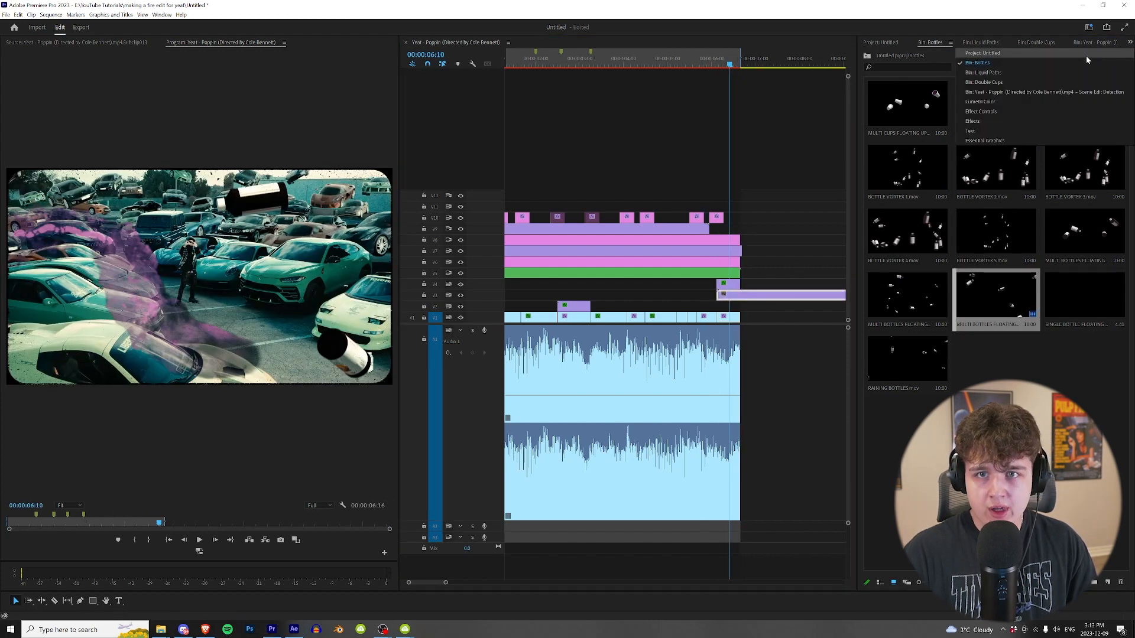
{"action": "left_click", "coordinate": [1008, 111]}
{"action": "left_click_drag", "start_coordinate": [948, 97], "coordinate": [917, 97]}
{"action": "left_click_drag", "start_coordinate": [916, 97], "coordinate": [919, 97]}
Duplicate the floating bottles clip onto V2 and trim both copies at the sequence end
{"action": "left_click_drag", "start_coordinate": [786, 296], "coordinate": [737, 310]}
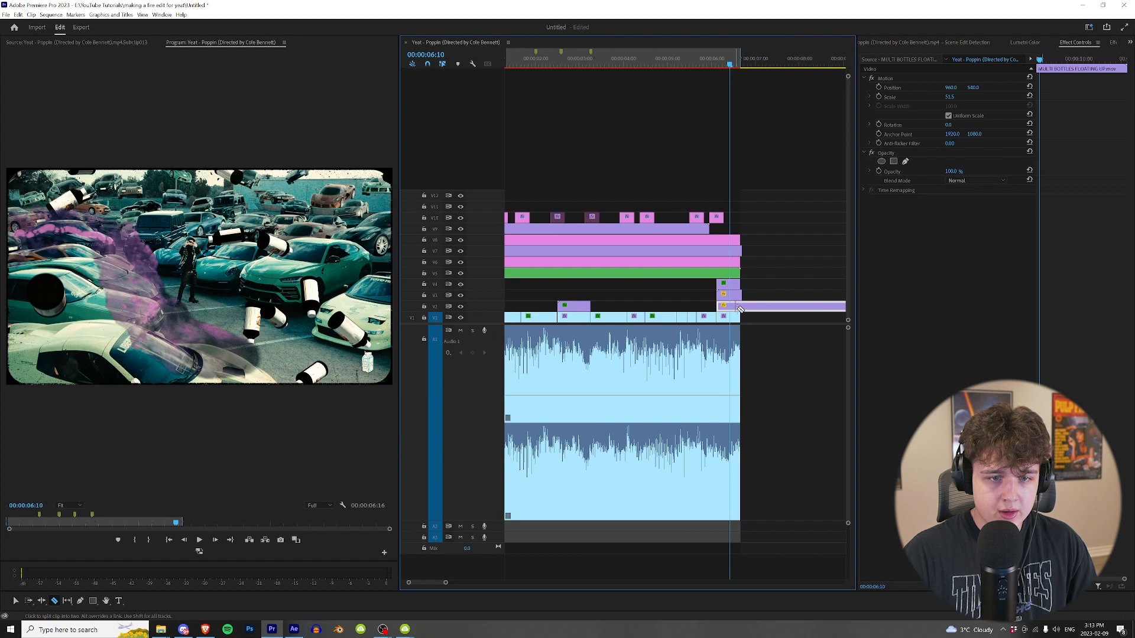
{"action": "key", "text": "v"}
{"action": "left_click", "coordinate": [762, 310]}
{"action": "key", "text": "Delete"}
Enlarge the V2 bottles clip to a Scale of 147.5 and reposition it so a large bottle sits in the lower-left foreground
{"action": "left_click", "coordinate": [733, 306]}
{"action": "left_click_drag", "start_coordinate": [952, 99], "coordinate": [1035, 99]}
{"action": "left_click", "coordinate": [894, 79]}
{"action": "left_click_drag", "start_coordinate": [331, 254], "coordinate": [52, 380]}
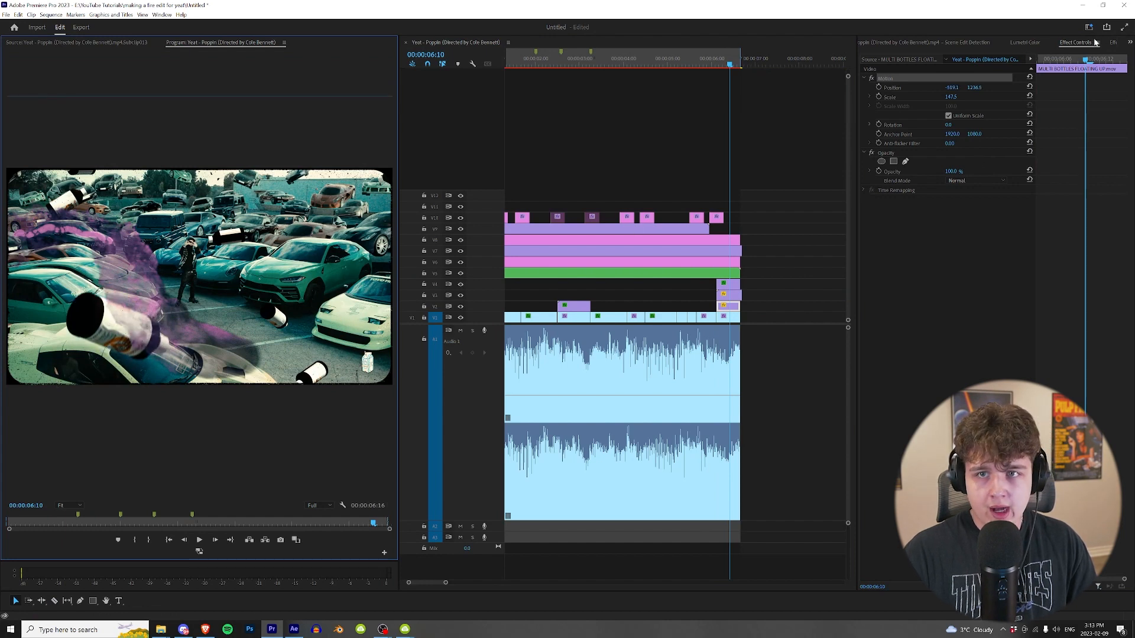
Apply Gaussian Blur to the enlarged V2 bottles clip with a Blurriness of 17.0
{"action": "left_click", "coordinate": [1113, 42]}
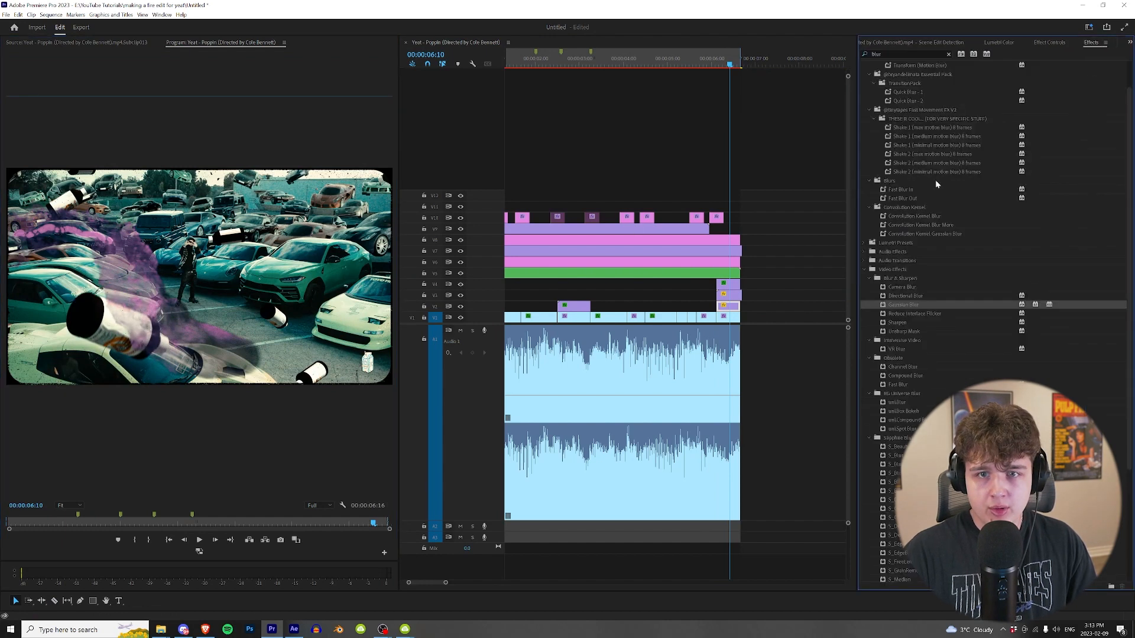
{"action": "left_click", "coordinate": [1040, 43]}
{"action": "left_click_drag", "start_coordinate": [952, 219], "coordinate": [965, 219]}
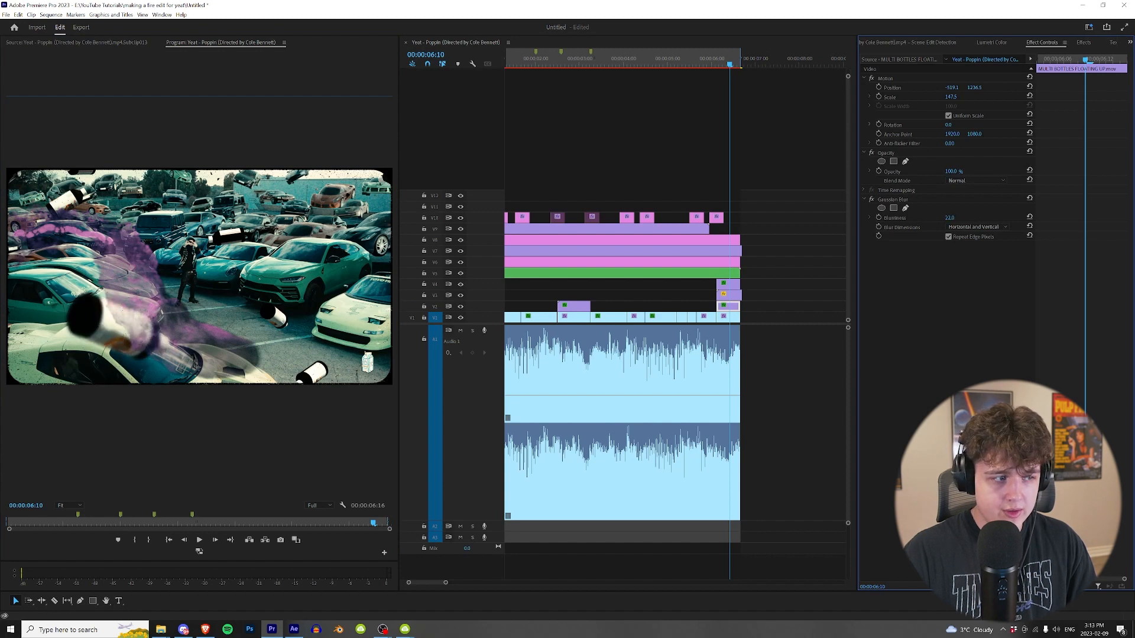
Apply Gaussian Blur to the smaller floating bottles clip on V3
{"action": "left_click", "coordinate": [730, 295]}
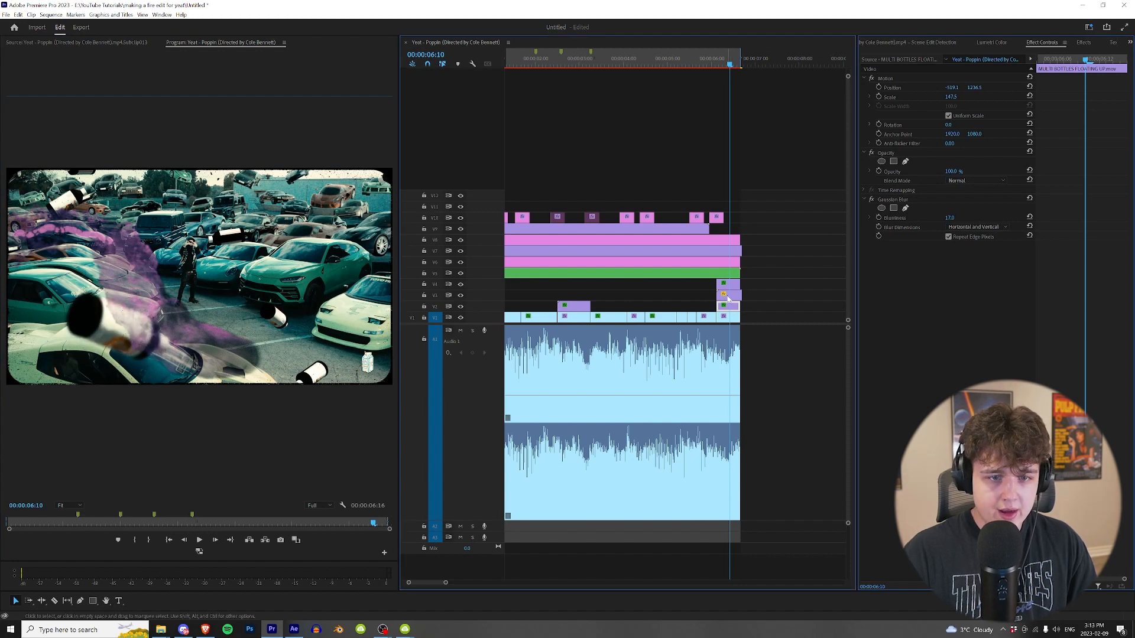
{"action": "left_click", "coordinate": [1082, 44]}
{"action": "left_click_drag", "start_coordinate": [751, 284], "coordinate": [728, 295]}
{"action": "left_click", "coordinate": [1042, 42]}
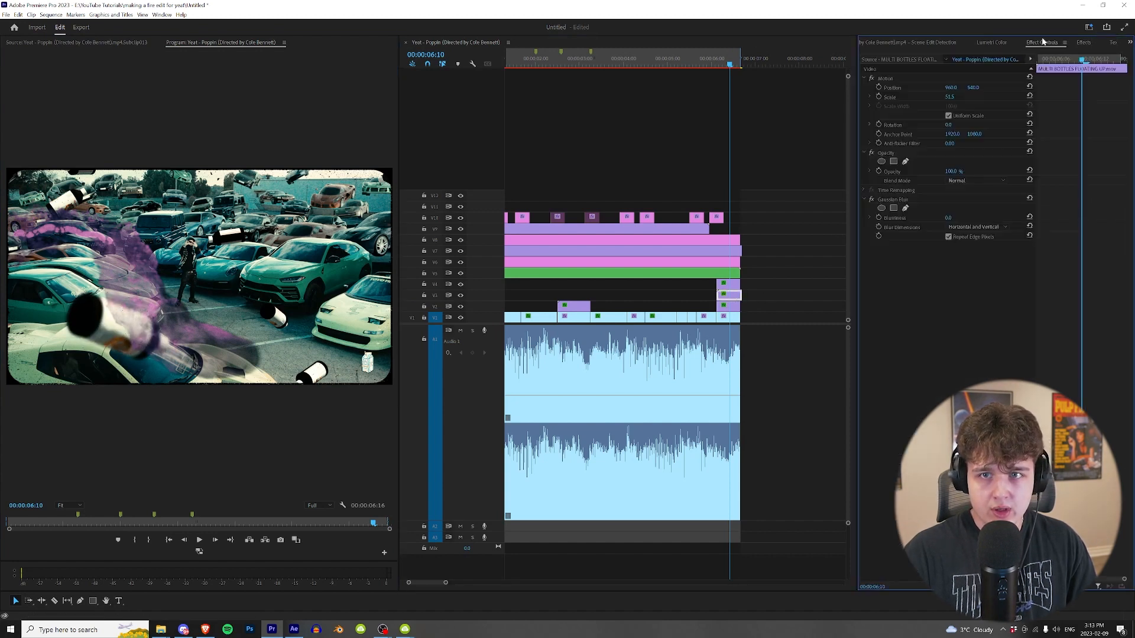
Move the grading, texture and transition layers up one track, and raise the liquid and bottle overlays one track to free V2
{"action": "left_click_drag", "start_coordinate": [682, 64], "coordinate": [730, 65]}
{"action": "scroll", "coordinate": [759, 254], "scroll_direction": "up", "scroll_amount": 1, "text": "alt"}
{"action": "left_click_drag", "start_coordinate": [772, 199], "coordinate": [680, 278]}
{"action": "scroll", "coordinate": [680, 278], "scroll_direction": "down", "scroll_amount": 2, "text": "alt"}
{"action": "left_click_drag", "start_coordinate": [603, 216], "coordinate": [472, 257]}
{"action": "key", "text": "alt+Up"}
{"action": "scroll", "coordinate": [623, 301], "scroll_direction": "up", "scroll_amount": 2, "text": "alt"}
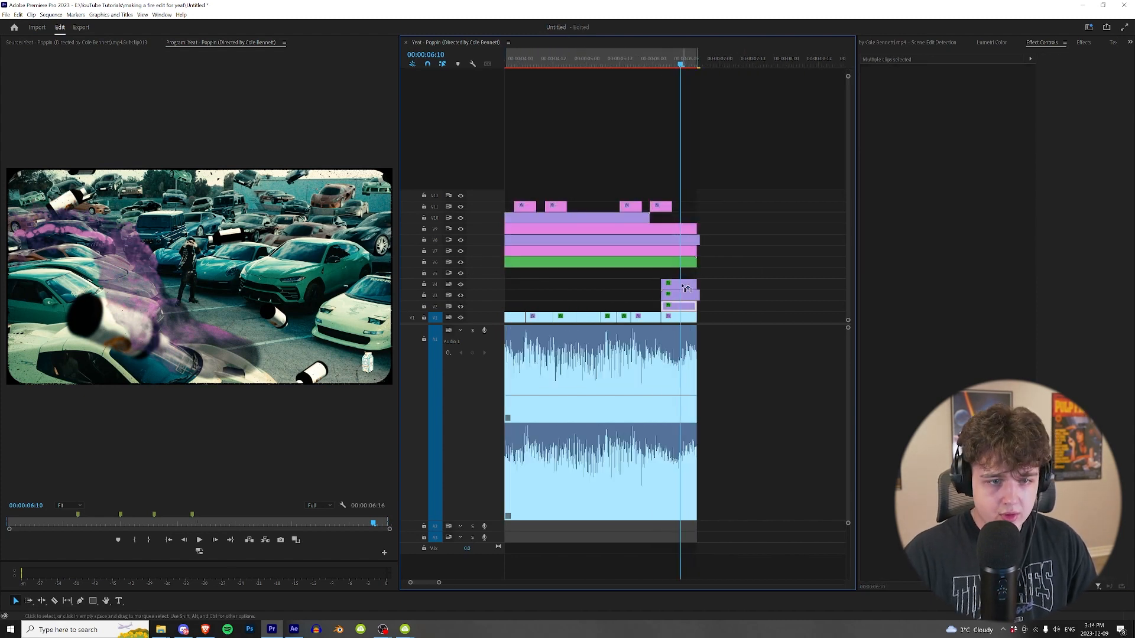
{"action": "left_click", "coordinate": [680, 306]}
{"action": "left_click_drag", "start_coordinate": [680, 307], "coordinate": [680, 285]}
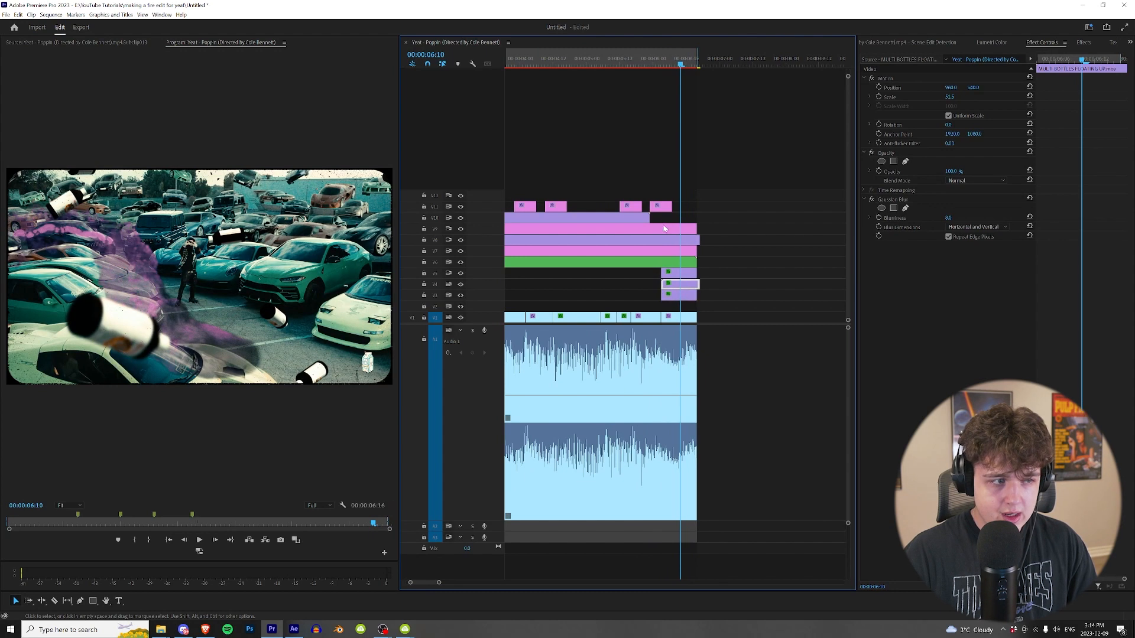
Save the project from the start of the sequence and jump to the cup section at 00:00:02:13
{"action": "mouse_move", "coordinate": [680, 62]}
{"action": "left_mouse_down"}
{"action": "mouse_move", "coordinate": [692, 65]}
{"action": "mouse_move", "coordinate": [678, 70]}
{"action": "left_mouse_up"}
{"action": "scroll", "coordinate": [674, 70], "scroll_direction": "down", "scroll_amount": 3, "text": "alt"}
{"action": "left_click_drag", "start_coordinate": [517, 61], "coordinate": [500, 64]}
{"action": "key", "text": "ctrl+s"}
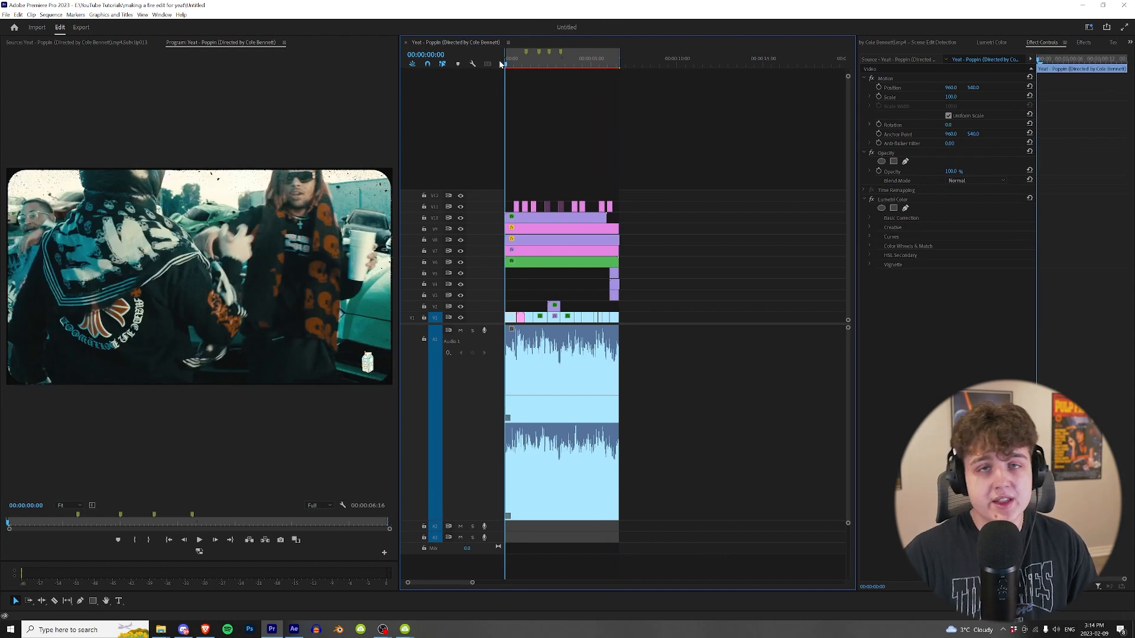
{"action": "left_click", "coordinate": [550, 63]}
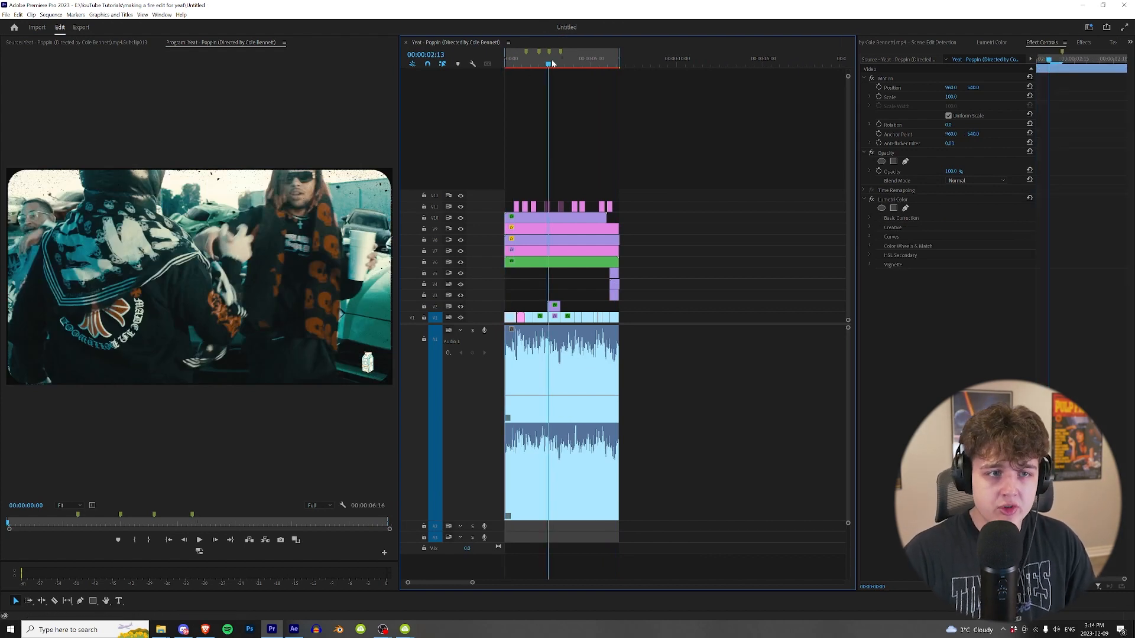